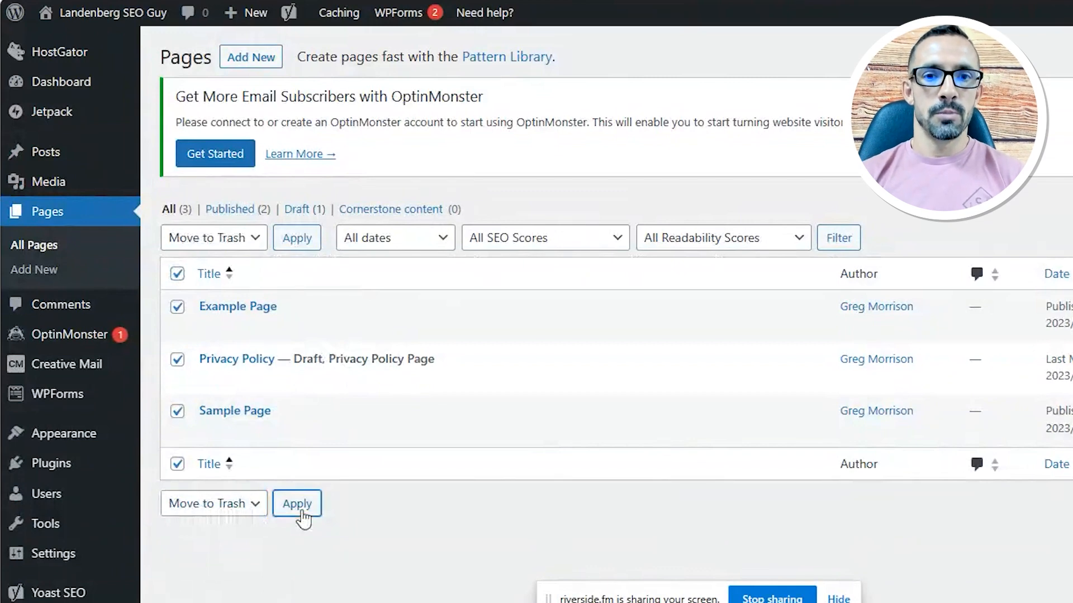
Step: Move all three selected pages to the trash and check the live site's home page
{"action": "left_click", "coordinate": [300, 511]}
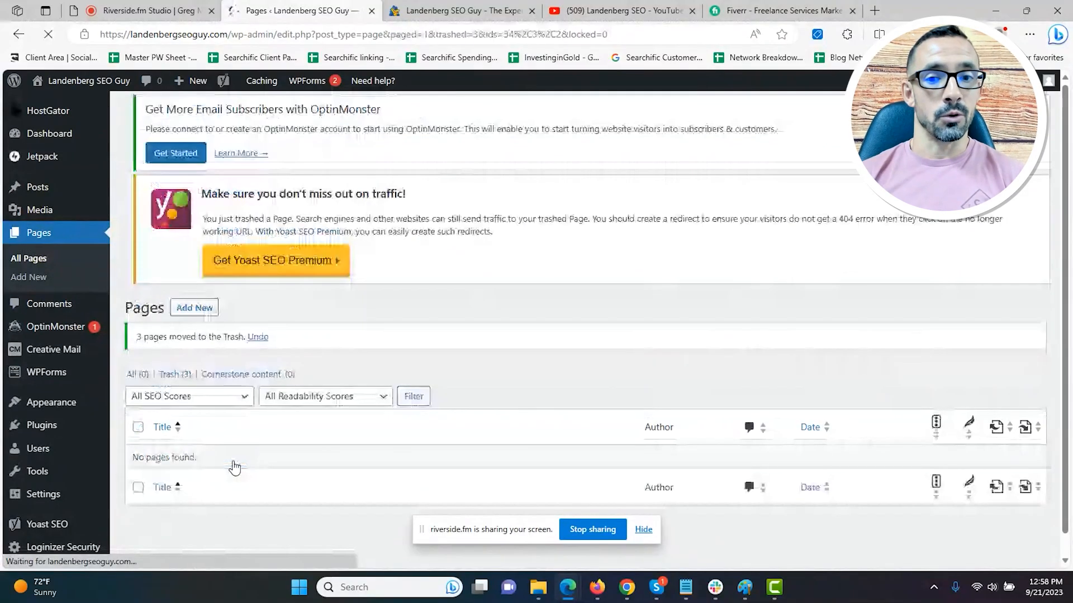
{"action": "left_click", "coordinate": [450, 11]}
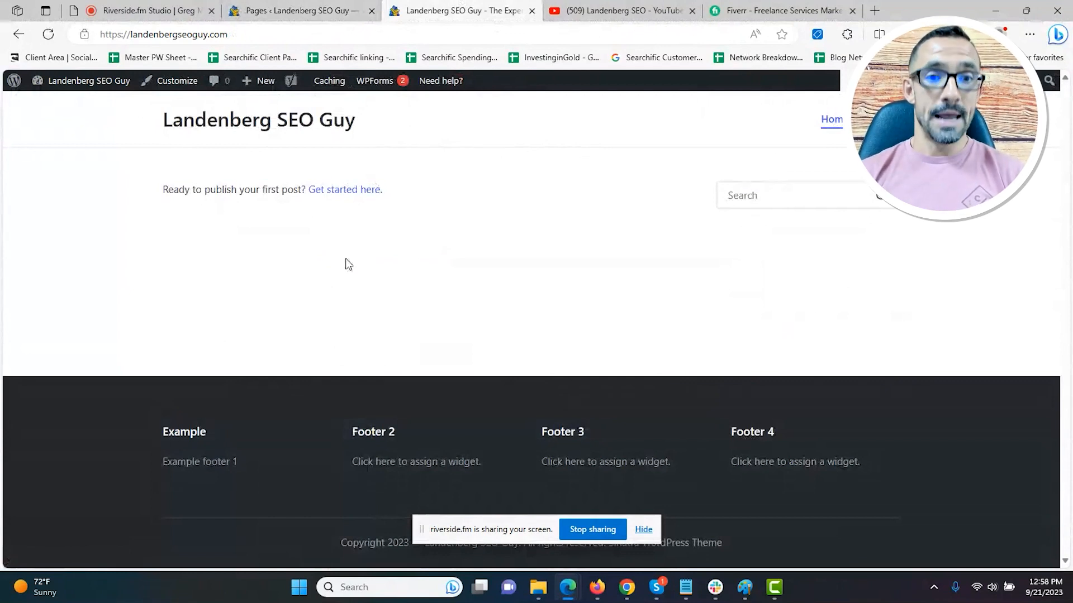
{"action": "left_click", "coordinate": [327, 13]}
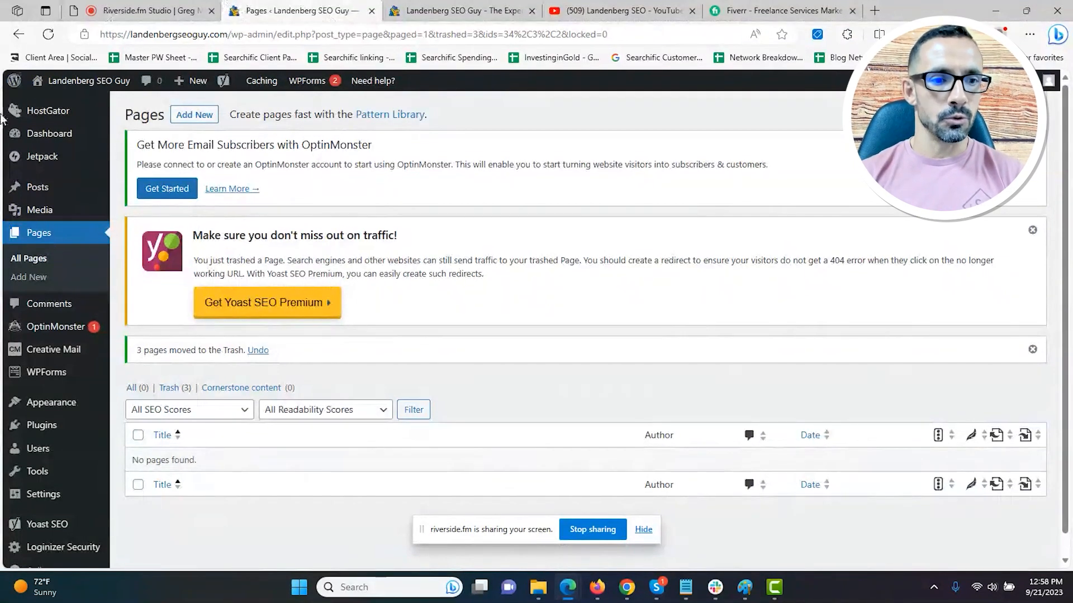
Step: Add a new page titled "About Us"
{"action": "left_click", "coordinate": [38, 278]}
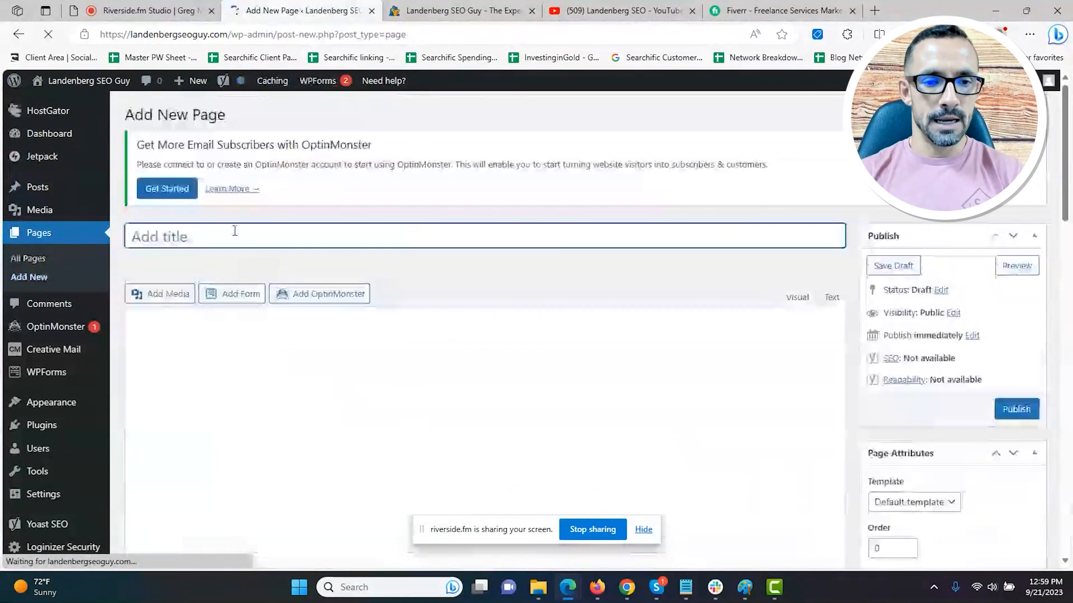
{"action": "type", "text": "About Us"}
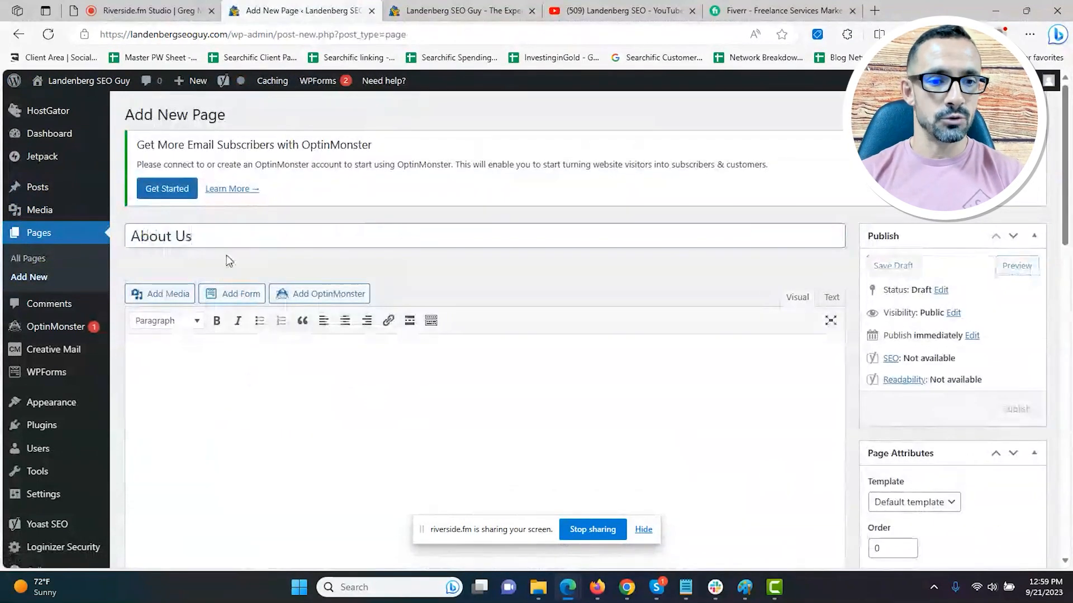
{"action": "left_click_drag", "start_coordinate": [210, 236], "coordinate": [106, 234]}
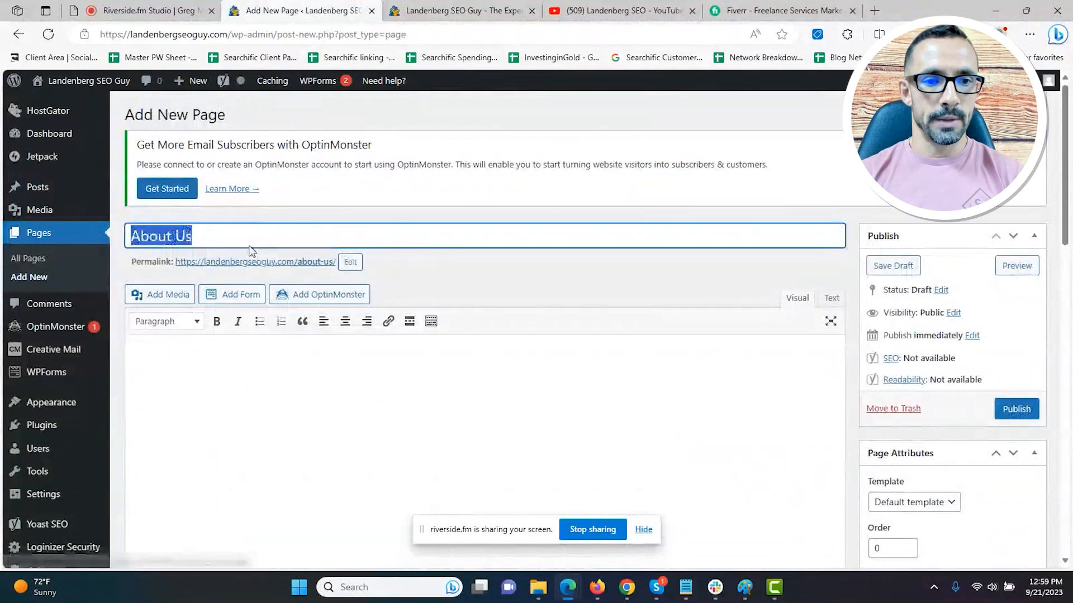
{"action": "left_click", "coordinate": [190, 236]}
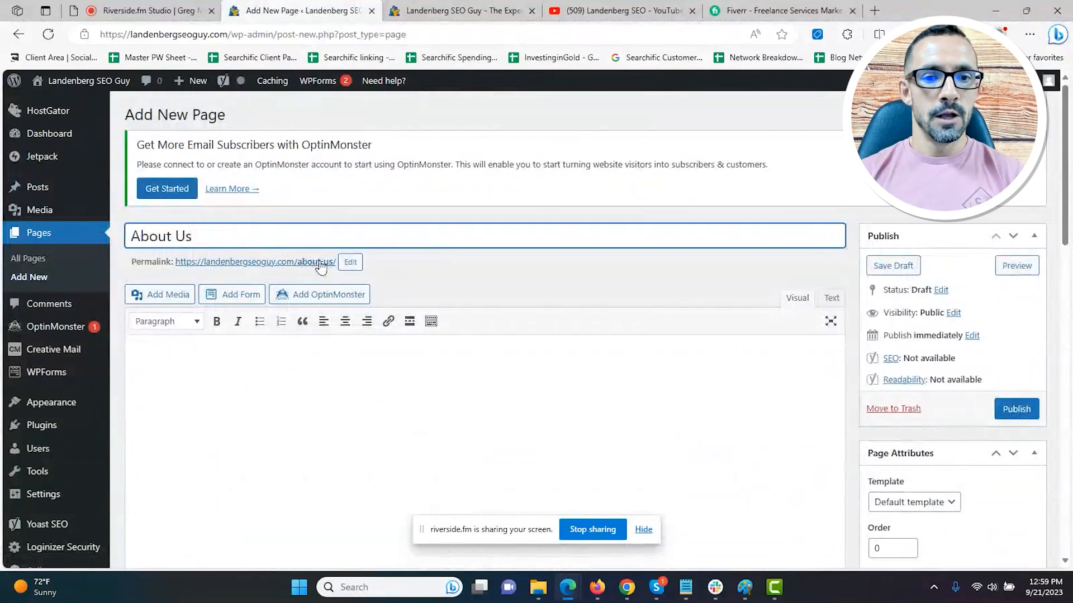
Step: Check the new page's permalink slug, keep it as about-us, and save the page as a draft
{"action": "left_click", "coordinate": [350, 262]}
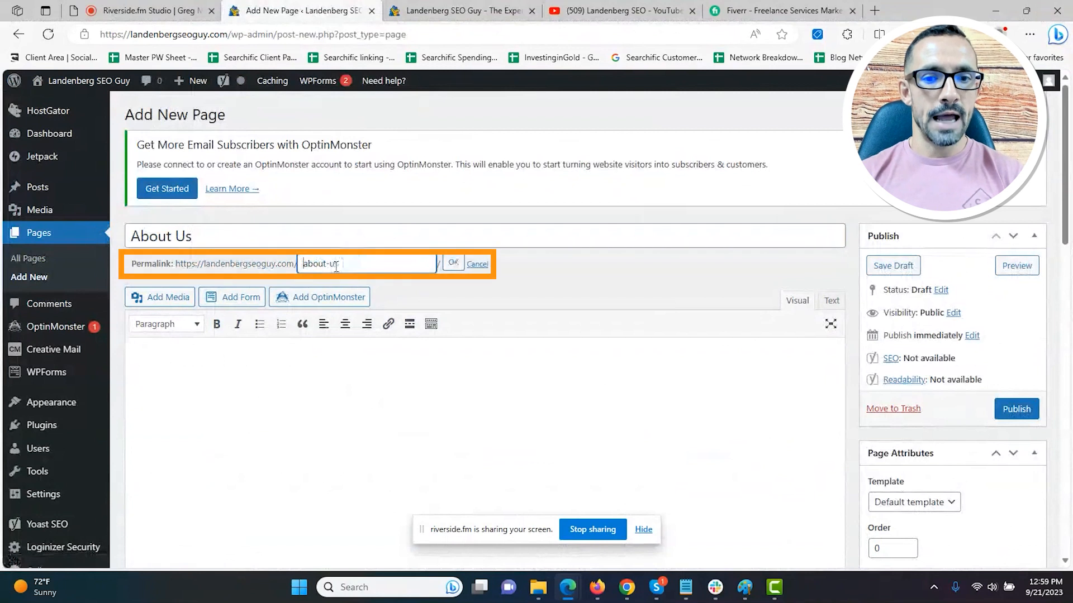
{"action": "left_click_drag", "start_coordinate": [338, 264], "coordinate": [289, 266]}
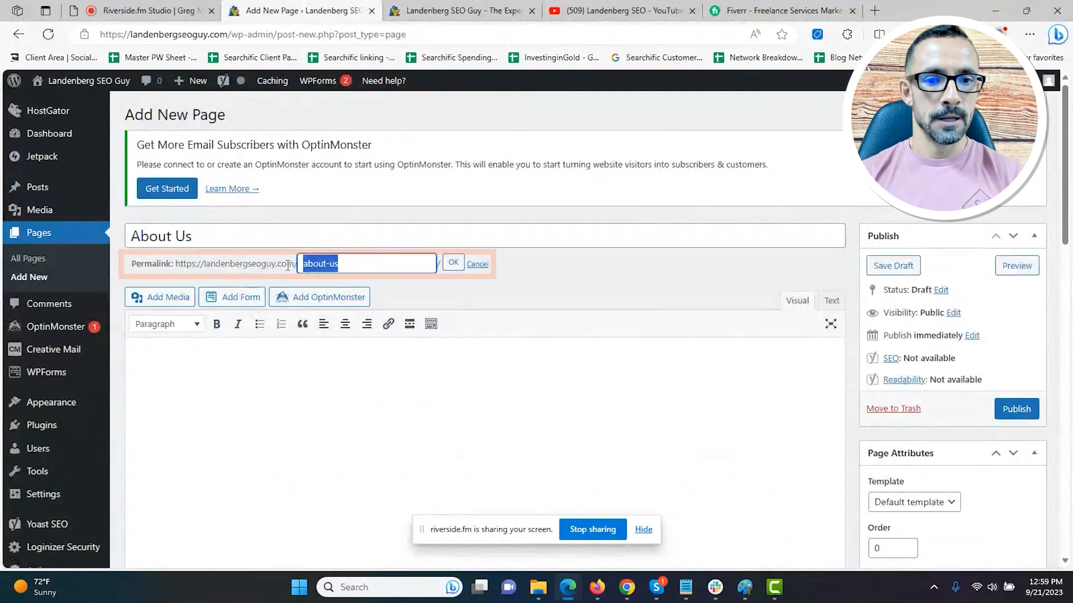
{"action": "left_click", "coordinate": [455, 263]}
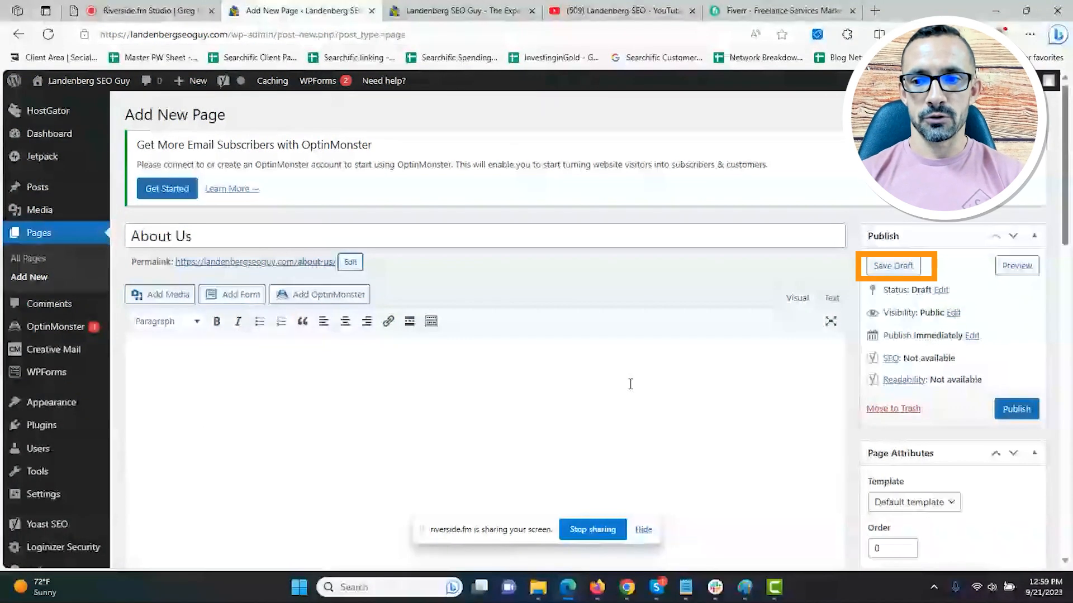
{"action": "left_click", "coordinate": [906, 267]}
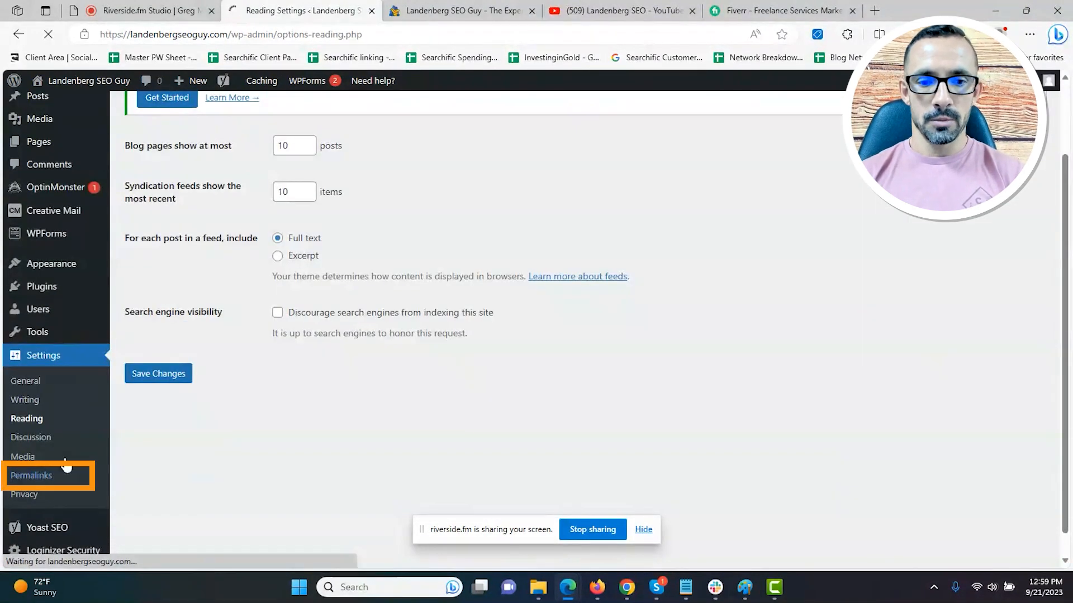
Step: Set the site's permalink structure to Post name in the permalink settings and save the changes
{"action": "left_click_drag", "start_coordinate": [1065, 198], "coordinate": [1067, 300]}
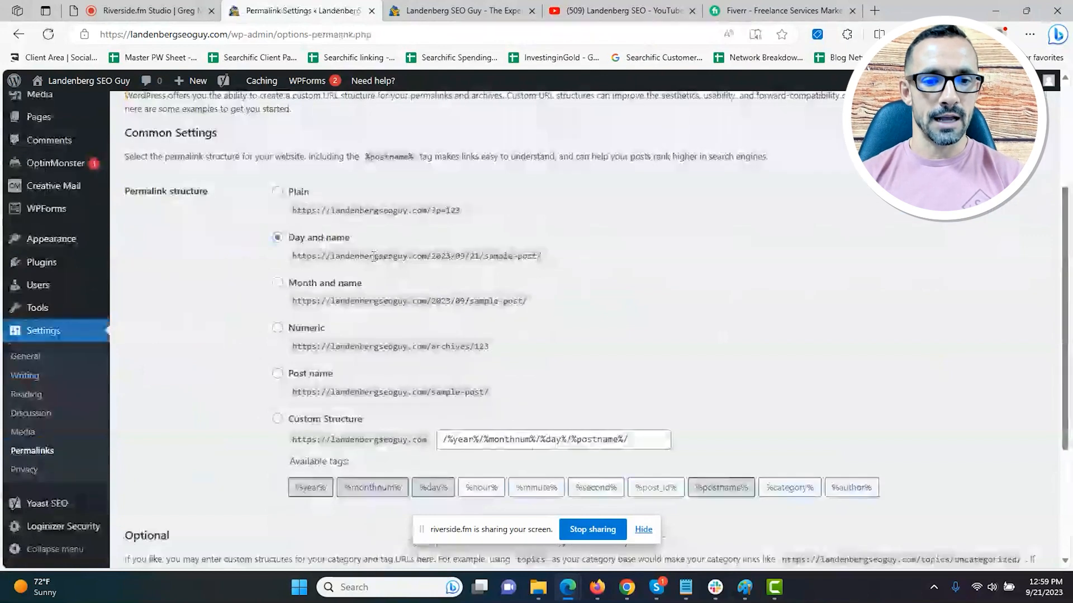
{"action": "left_click", "coordinate": [278, 374]}
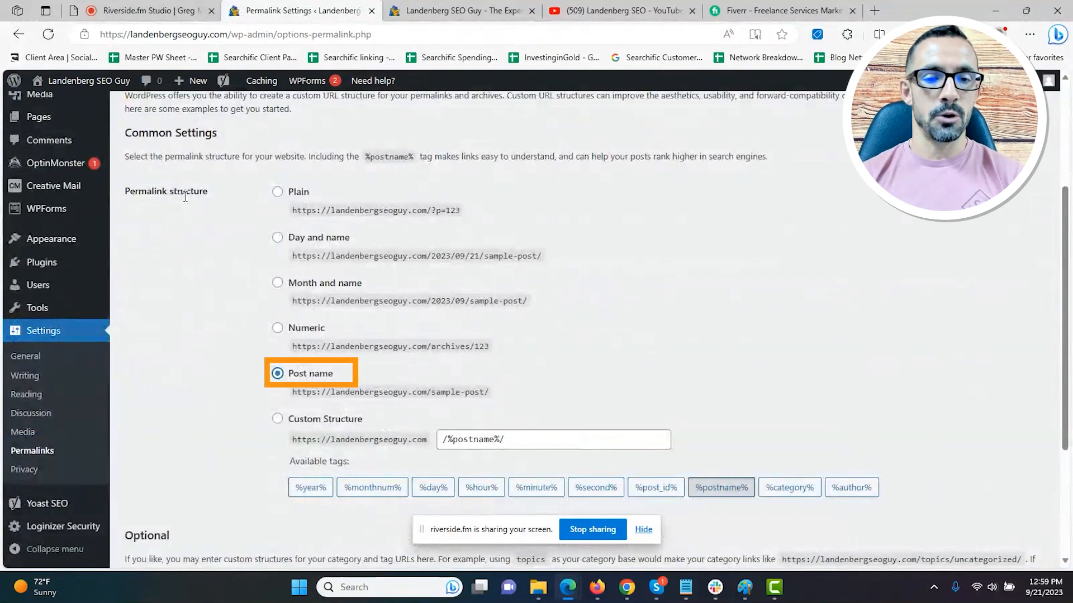
{"action": "scroll", "coordinate": [868, 345], "scroll_direction": "down", "scroll_amount": 3}
{"action": "left_click", "coordinate": [159, 536]}
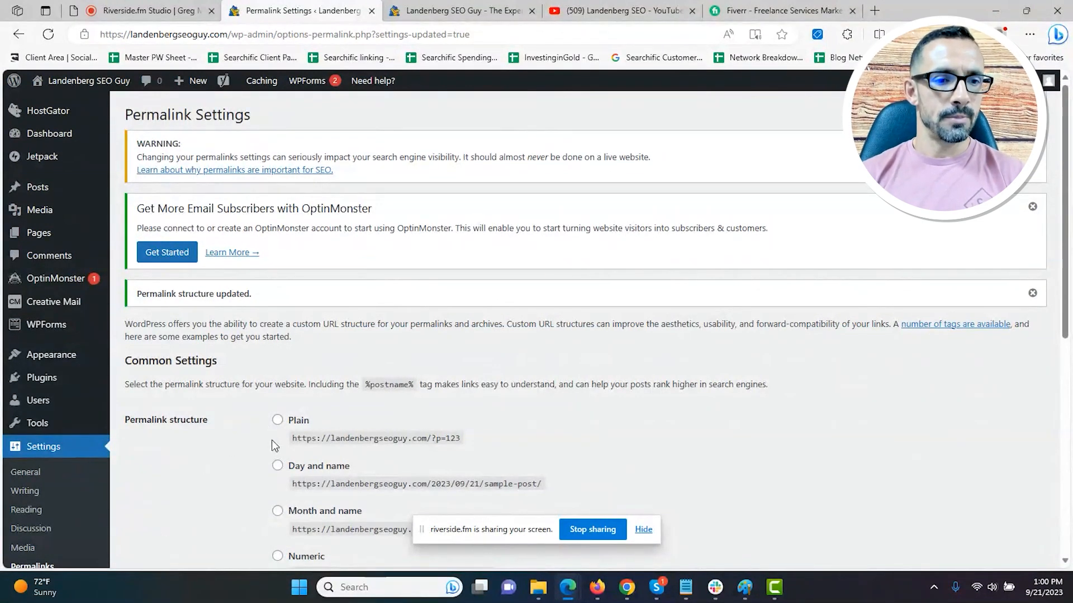
Step: Reopen the About Us page for editing and check its permalink slug, keeping about-us
{"action": "left_click", "coordinate": [50, 233]}
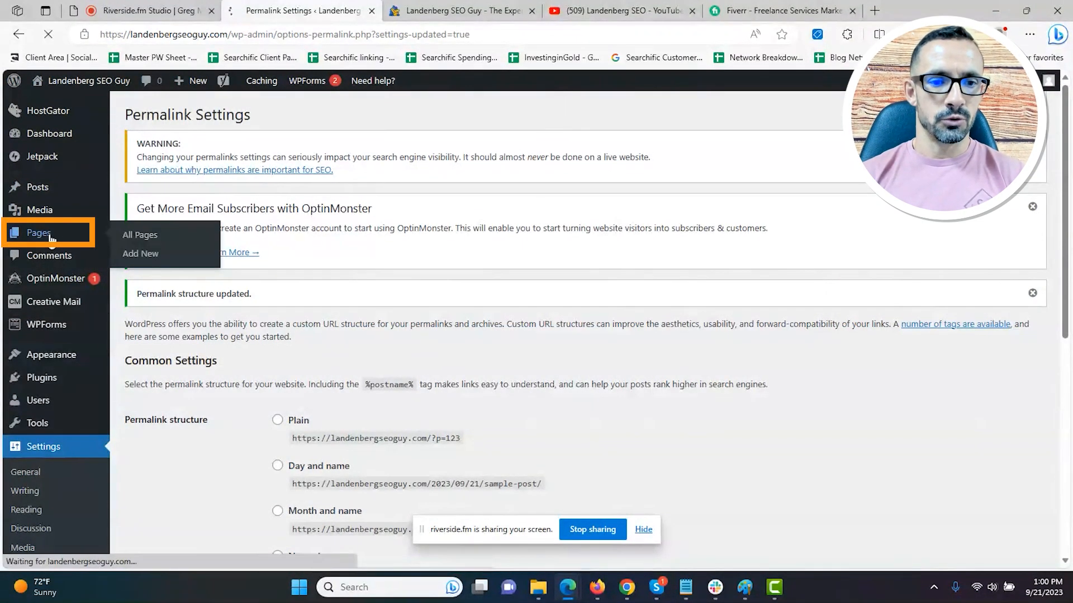
{"action": "left_click", "coordinate": [186, 307]}
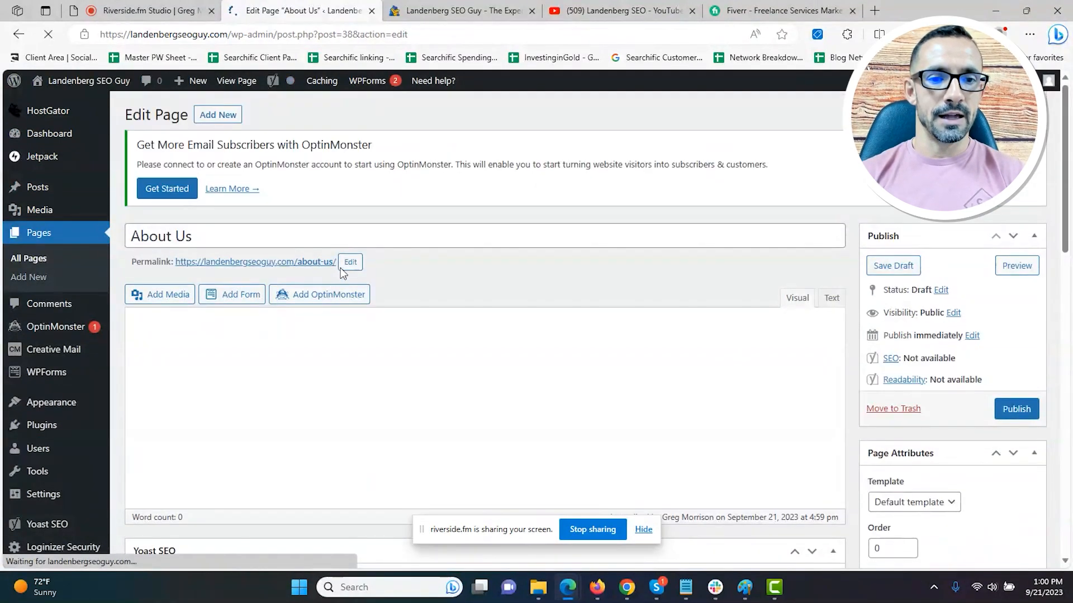
{"action": "left_click", "coordinate": [350, 262]}
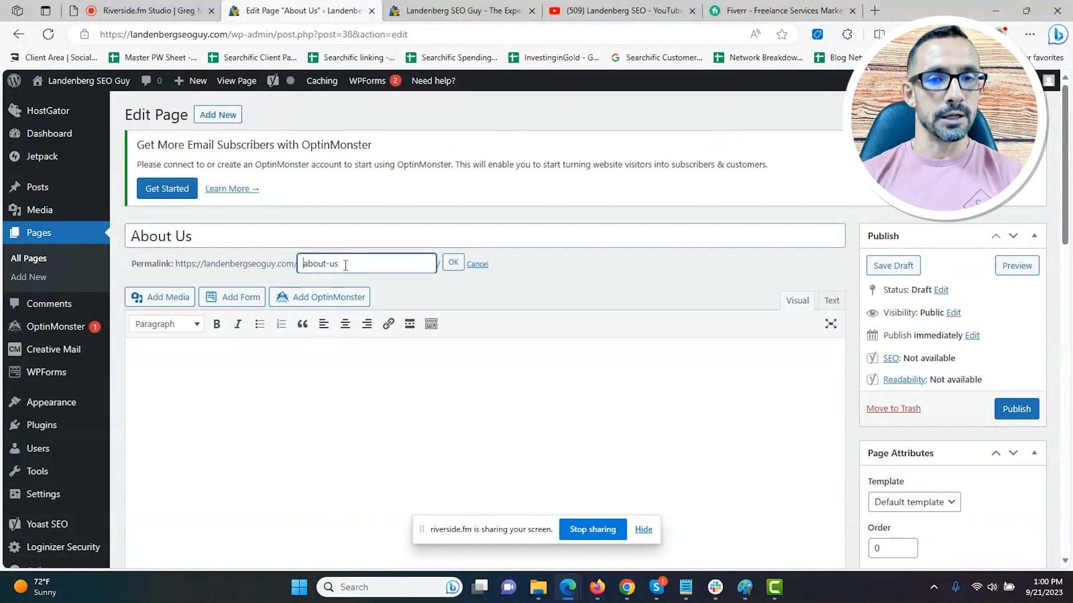
{"action": "left_click", "coordinate": [245, 262]}
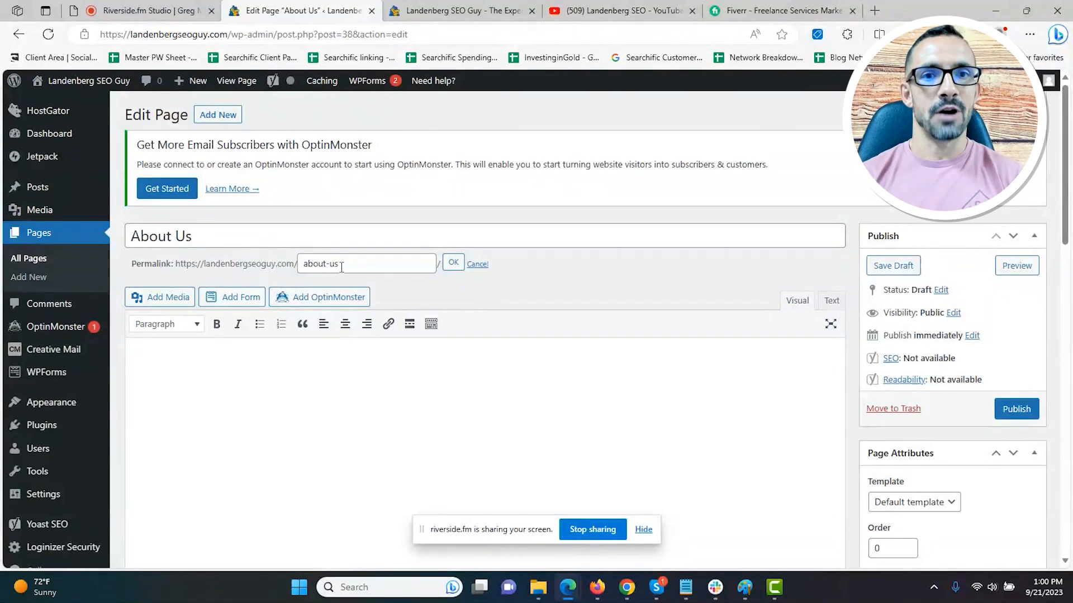
{"action": "left_click_drag", "start_coordinate": [339, 266], "coordinate": [289, 269]}
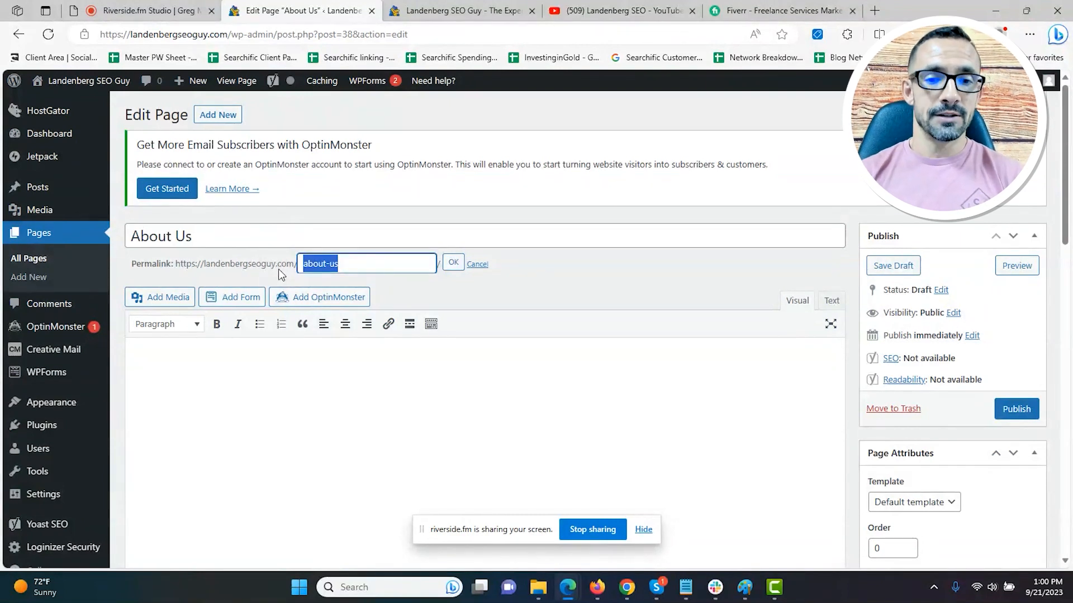
{"action": "left_click", "coordinate": [452, 264]}
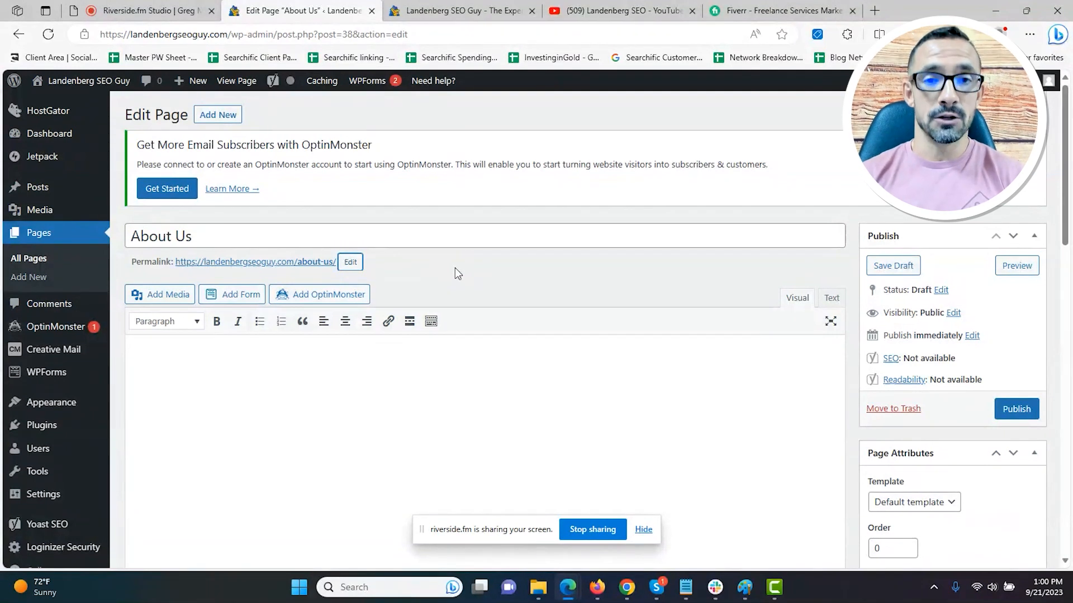
Step: Review the About Us page's title and its Yoast SEO title, slug and meta description fields
{"action": "left_click_drag", "start_coordinate": [249, 237], "coordinate": [116, 227]}
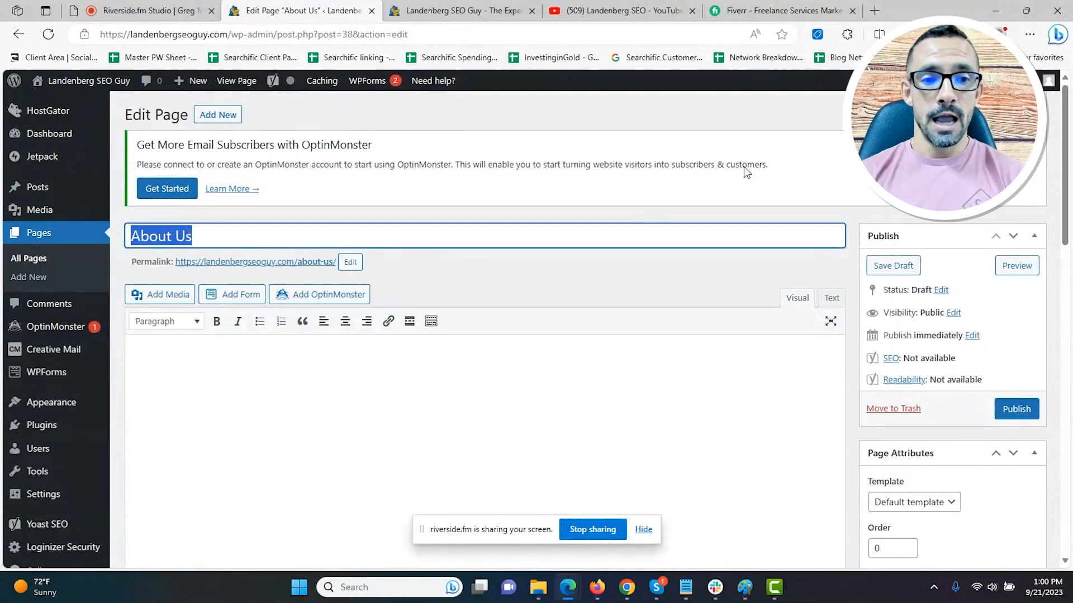
{"action": "left_click_drag", "start_coordinate": [1064, 185], "coordinate": [1066, 405]}
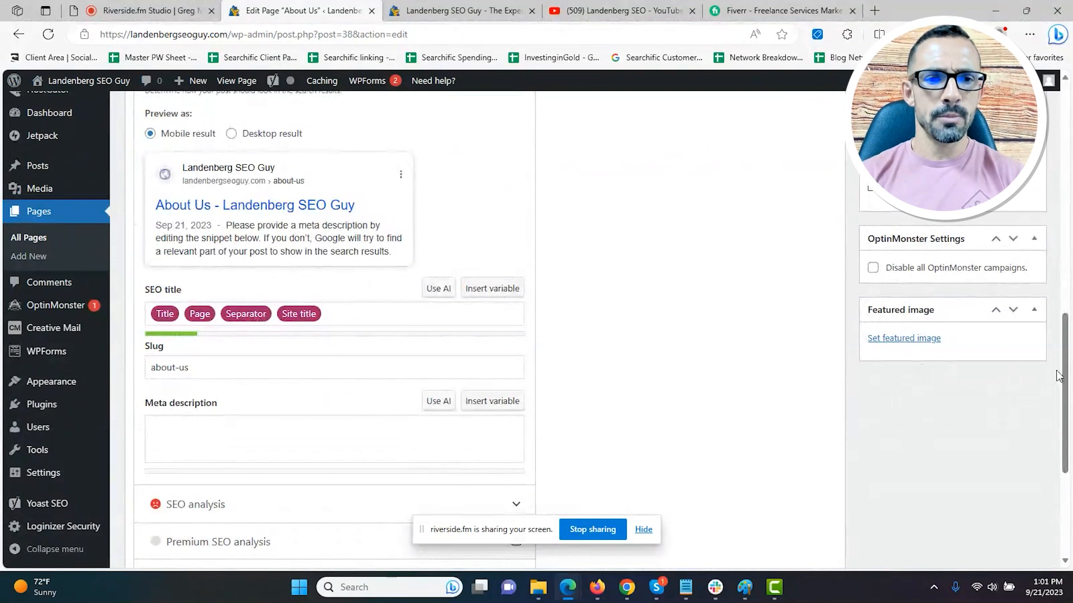
{"action": "left_click_drag", "start_coordinate": [1070, 364], "coordinate": [1070, 307]}
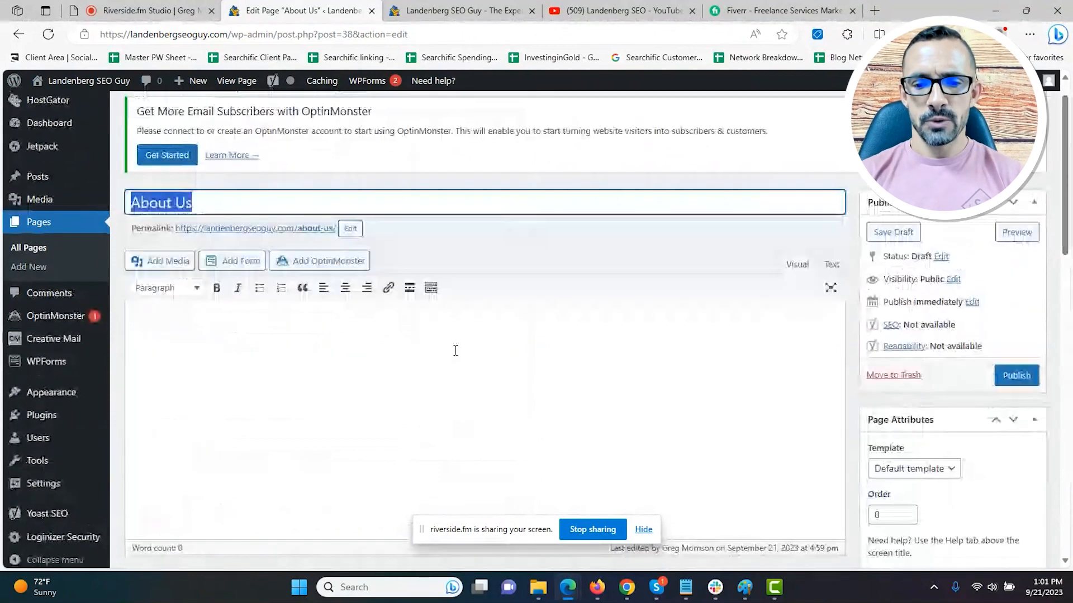
Step: Open the Landenberg SEO About document from the Landenberg SEO Guy folder in File Explorer and copy all of its text
{"action": "left_click", "coordinate": [455, 351]}
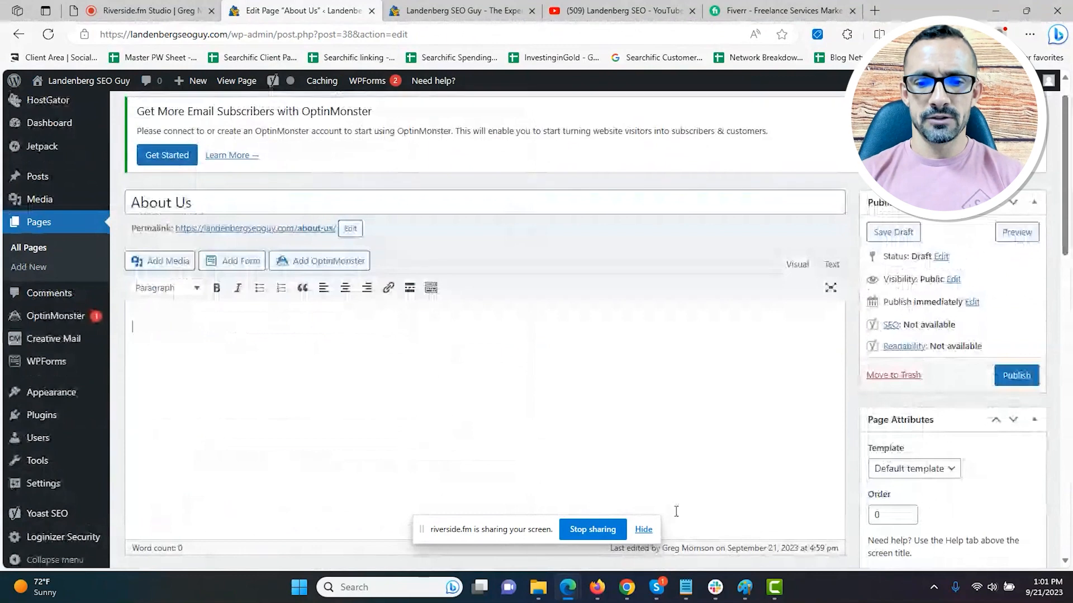
{"action": "left_click", "coordinate": [538, 587]}
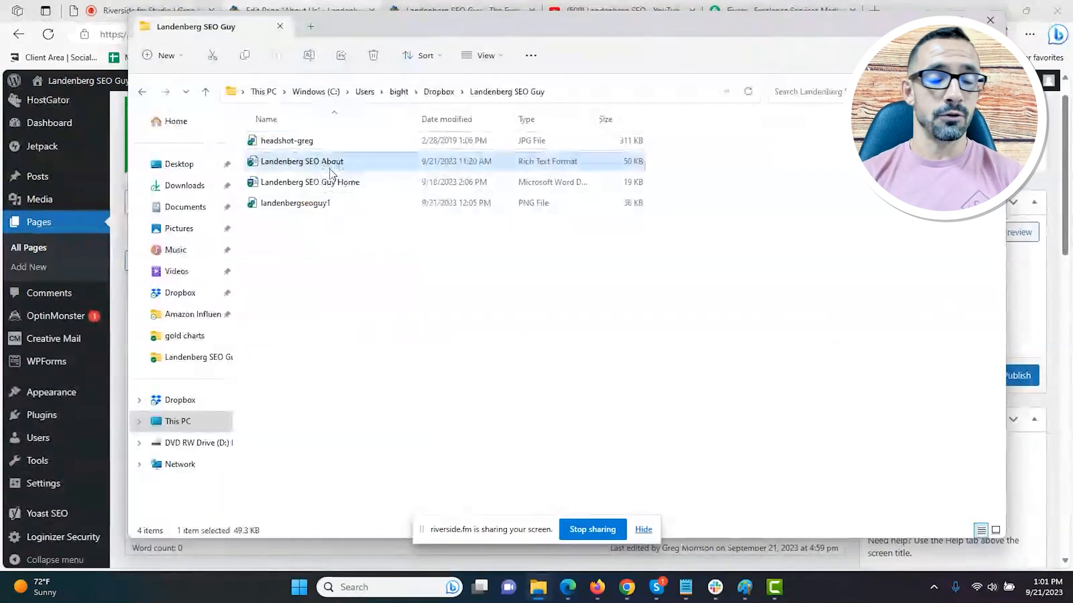
{"action": "left_click", "coordinate": [352, 182]}
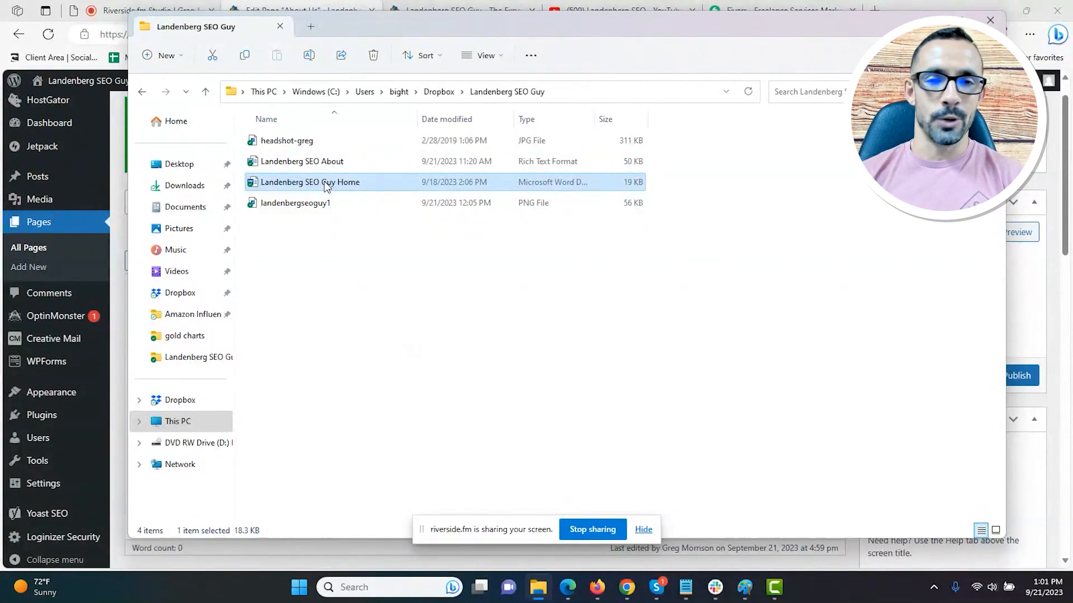
{"action": "double_click", "coordinate": [330, 161]}
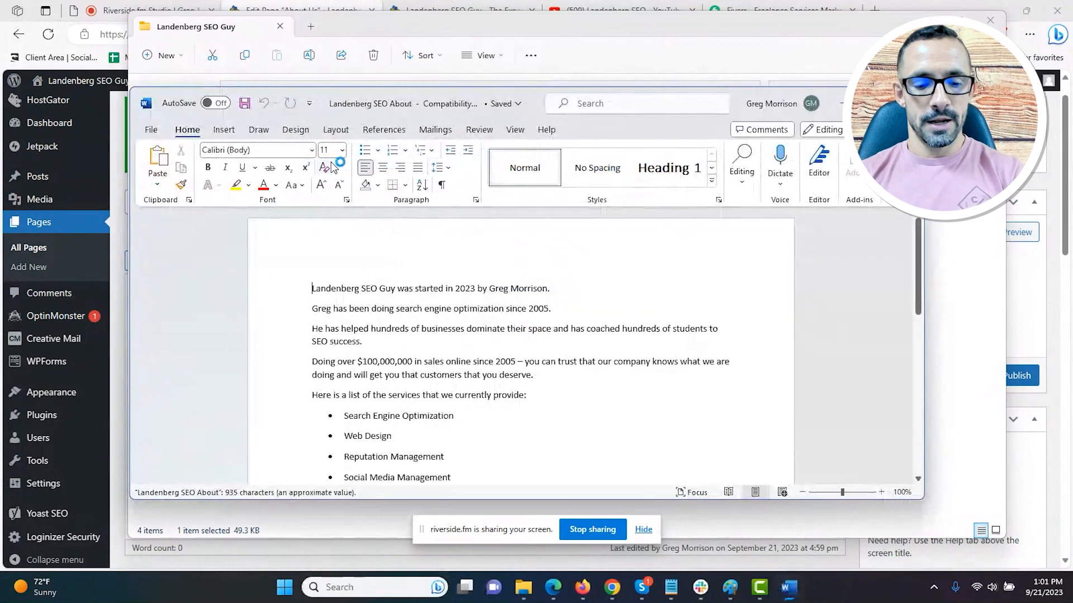
{"action": "key", "text": "ctrl+a"}
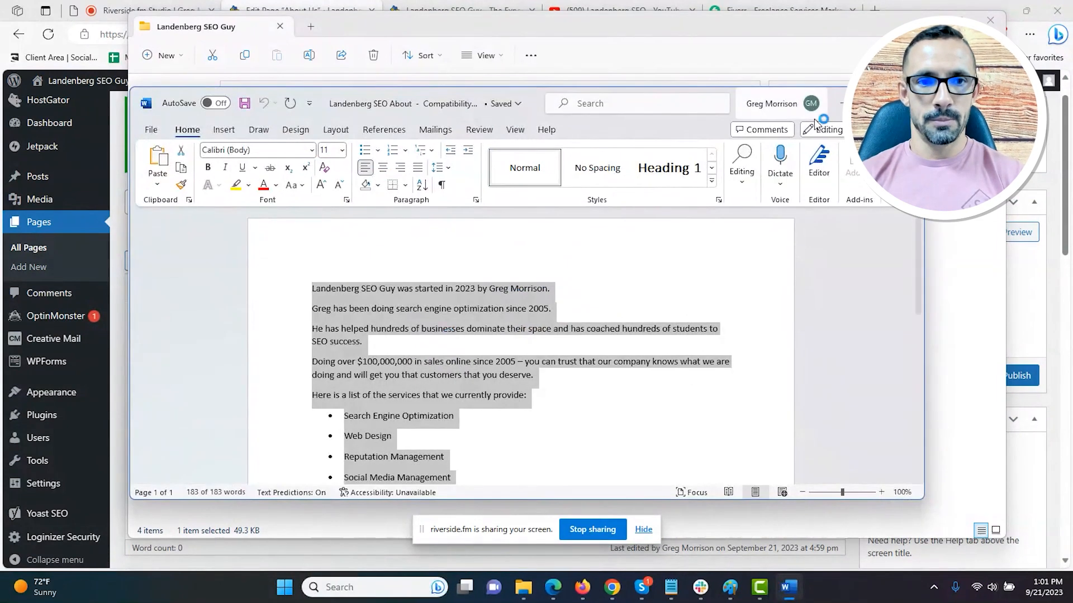
Step: Switch back to the browser and paste the copied document text into the About Us page's body
{"action": "left_click", "coordinate": [843, 103]}
{"action": "left_click", "coordinate": [489, 6]}
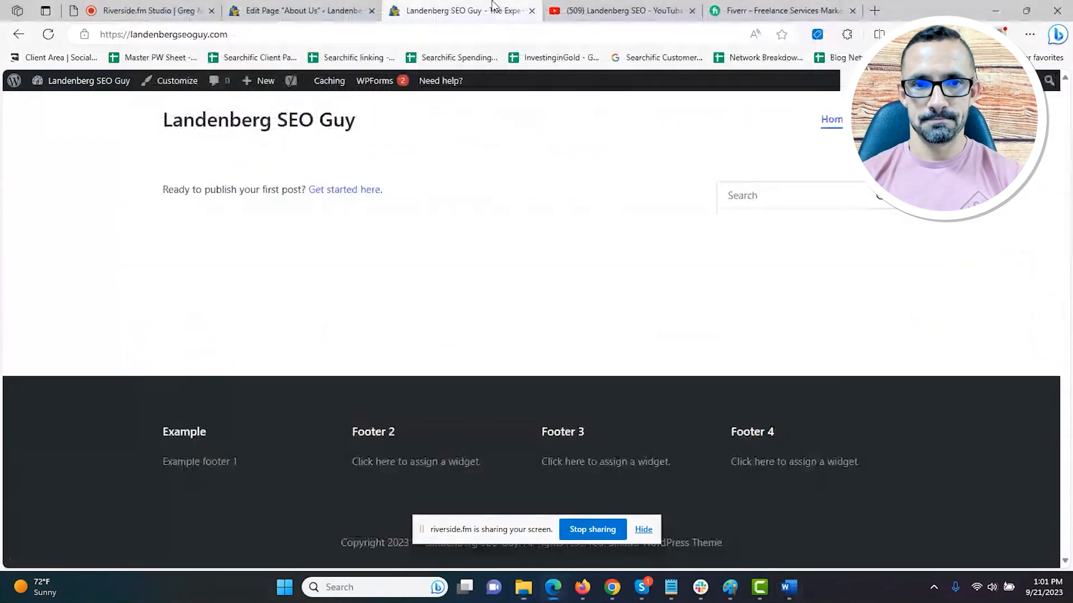
{"action": "left_click", "coordinate": [347, 6]}
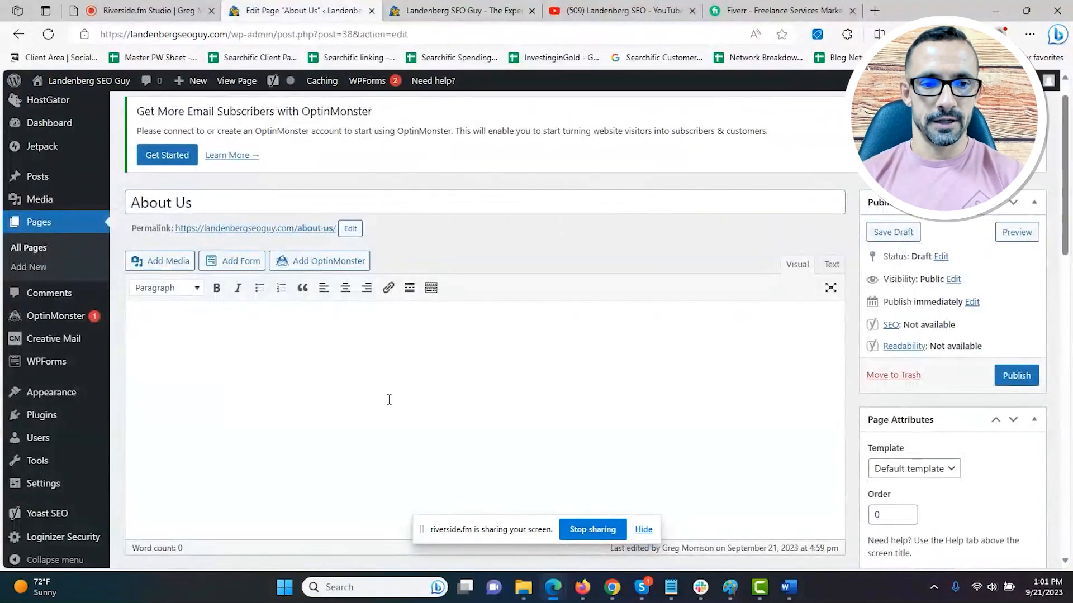
{"action": "key", "text": "ctrl+v"}
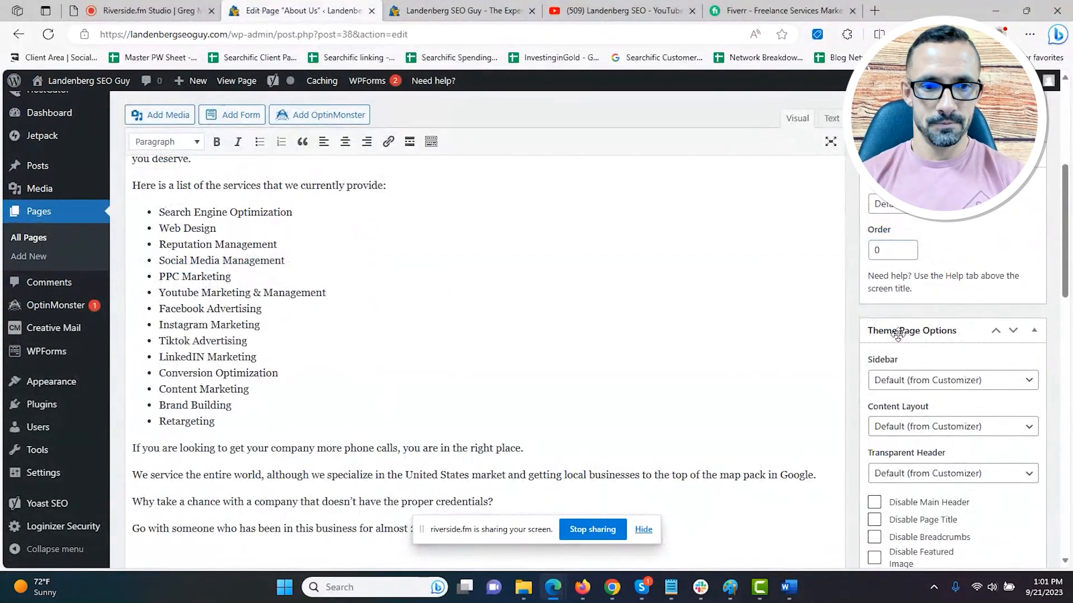
Step: Make the phrase "since 2005" bold in the second paragraph of the About Us text
{"action": "left_click_drag", "start_coordinate": [1071, 244], "coordinate": [1069, 217]}
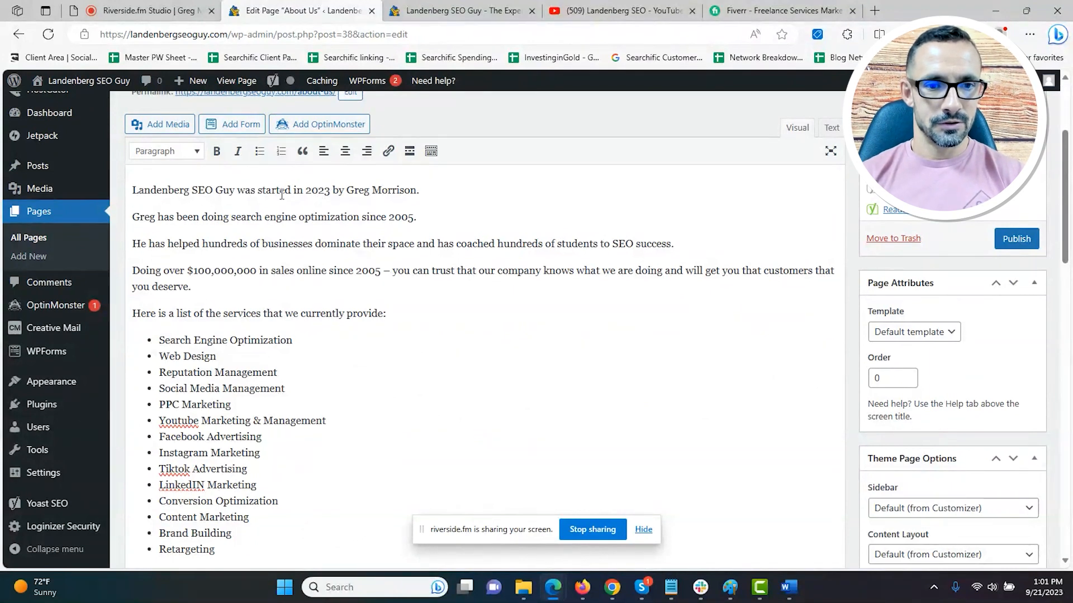
{"action": "left_click_drag", "start_coordinate": [414, 217], "coordinate": [362, 217]}
{"action": "left_click", "coordinate": [216, 151]}
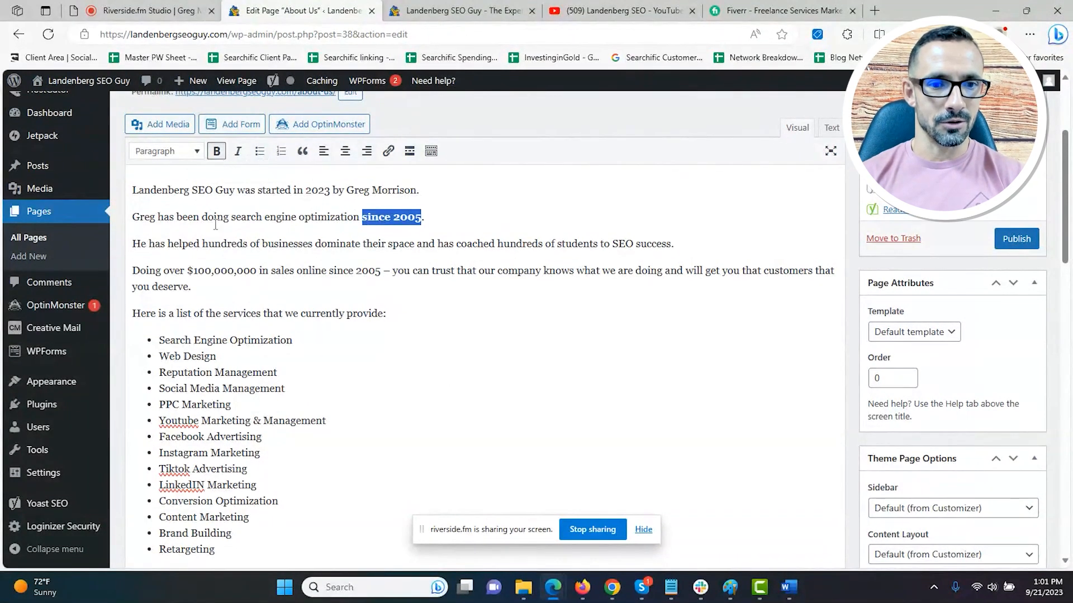
Step: Bold "has helped hundreds of businesses dominate their space" and "coached hundreds of students to SEO success" in the third paragraph
{"action": "left_click", "coordinate": [297, 277]}
{"action": "left_click_drag", "start_coordinate": [203, 245], "coordinate": [302, 248]}
{"action": "left_click", "coordinate": [154, 246]}
{"action": "left_click_drag", "start_coordinate": [149, 245], "coordinate": [419, 245]}
{"action": "left_click", "coordinate": [217, 151]}
{"action": "left_click_drag", "start_coordinate": [501, 245], "coordinate": [715, 245]}
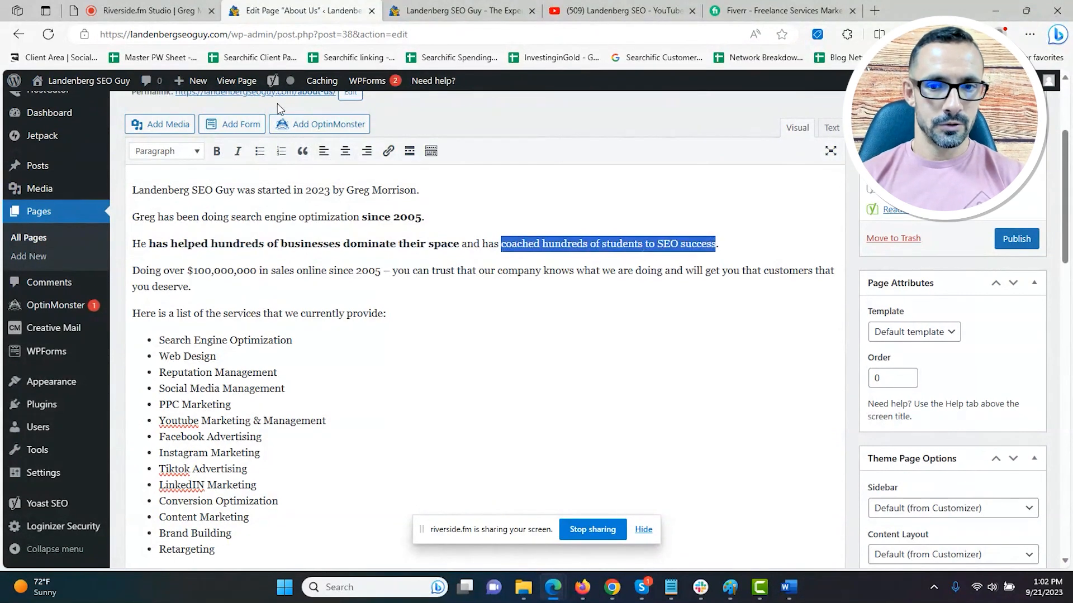
{"action": "left_click", "coordinate": [213, 152]}
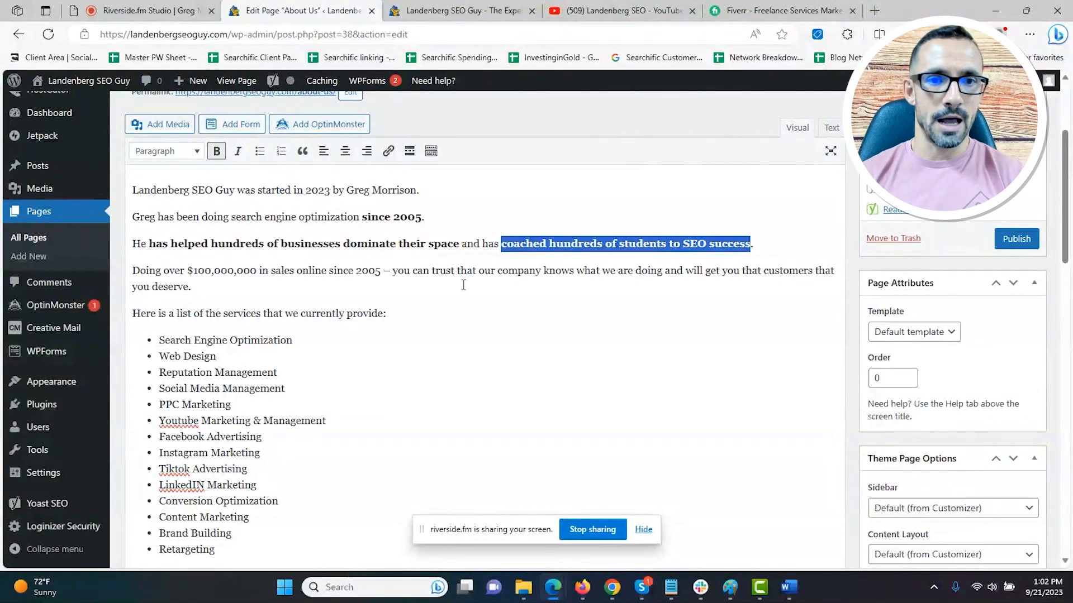
Step: Italicize all the service items in the bulleted list, from Search Engine Optimization to Retargeting
{"action": "left_click", "coordinate": [282, 210]}
{"action": "scroll", "coordinate": [231, 335], "scroll_direction": "down", "scroll_amount": 1}
{"action": "left_click_drag", "start_coordinate": [159, 286], "coordinate": [226, 495]}
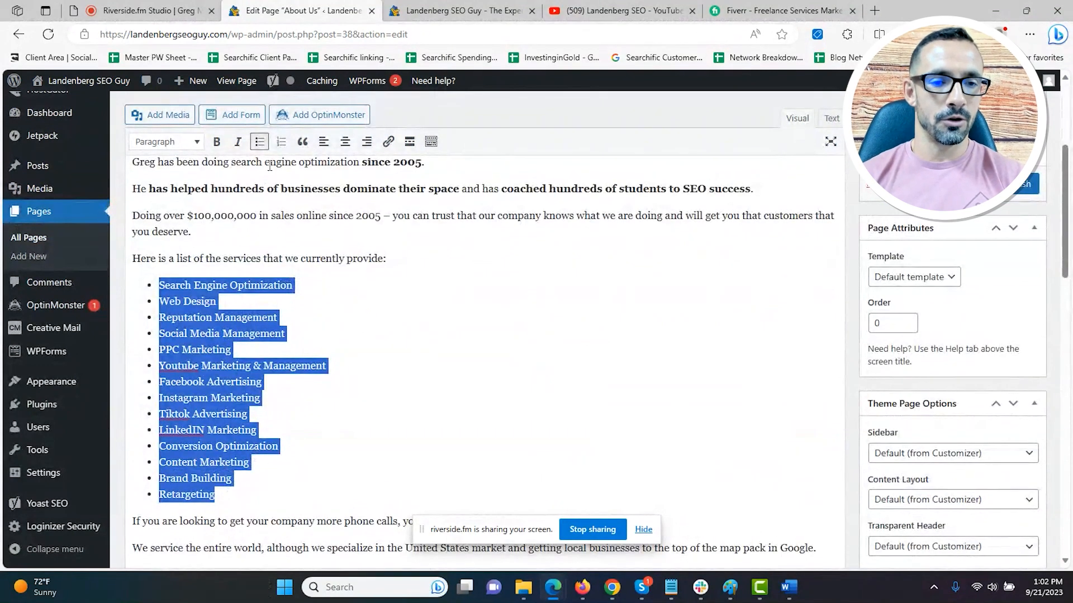
{"action": "left_click", "coordinate": [239, 146]}
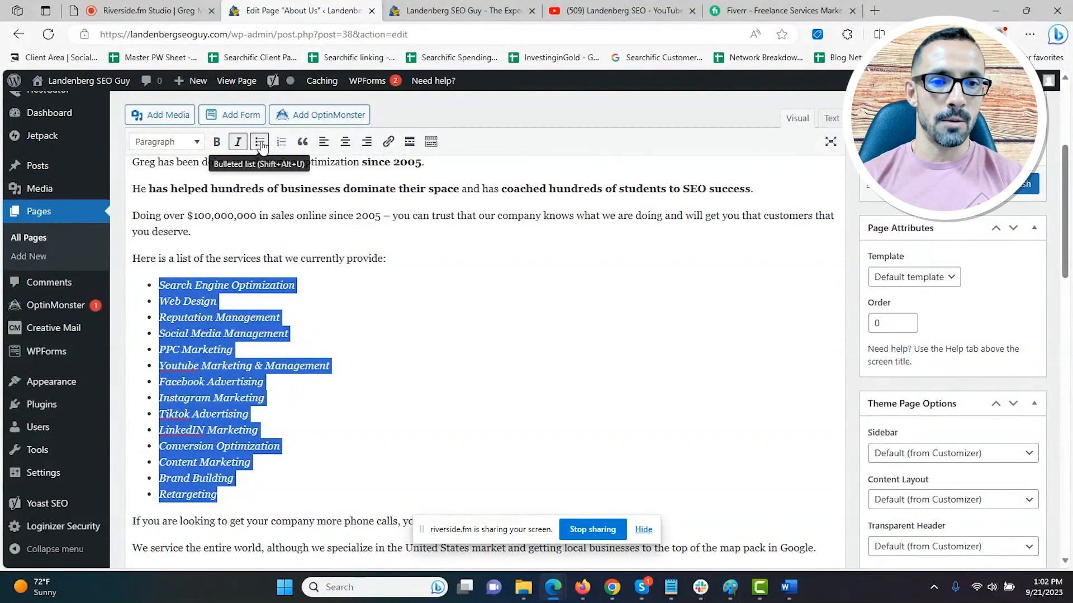
Step: Try the services list without bullets and as a numbered list, and return it to a bulleted list
{"action": "left_click", "coordinate": [261, 143]}
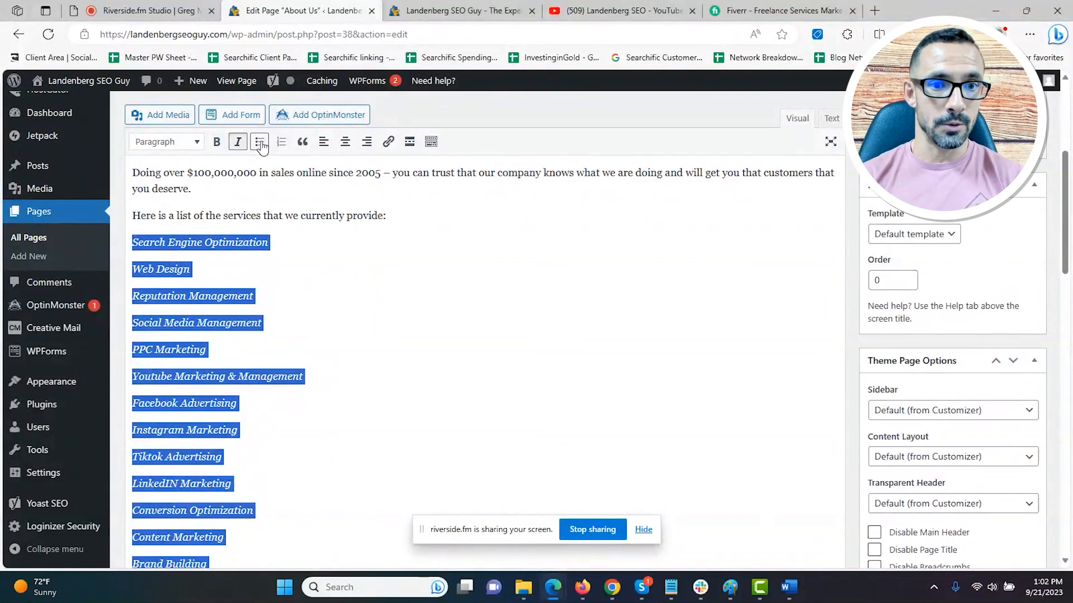
{"action": "left_click", "coordinate": [260, 143]}
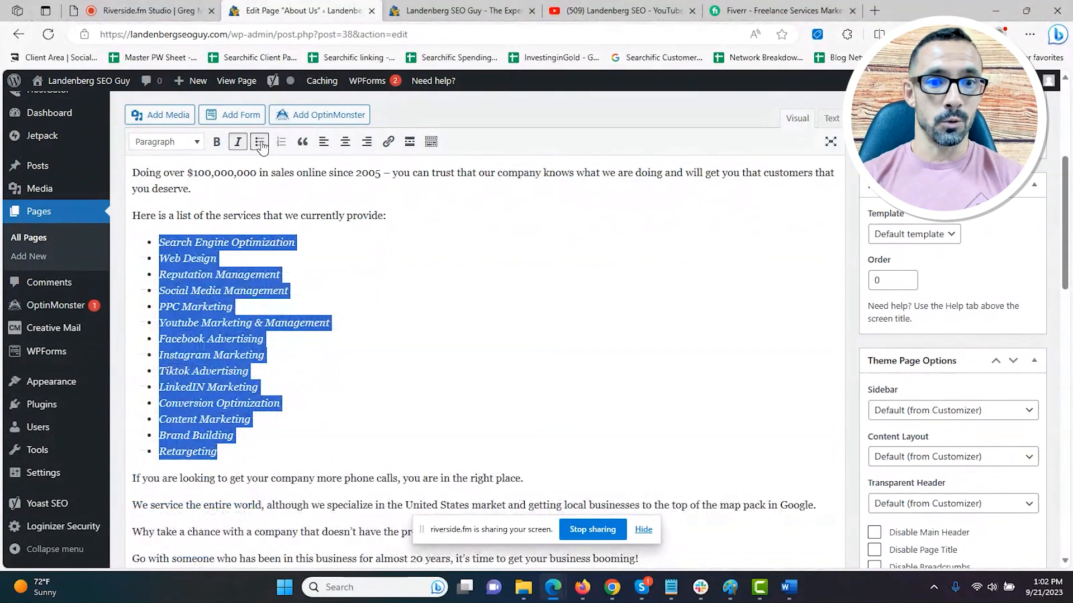
{"action": "left_click", "coordinate": [260, 143]}
{"action": "left_click", "coordinate": [283, 144]}
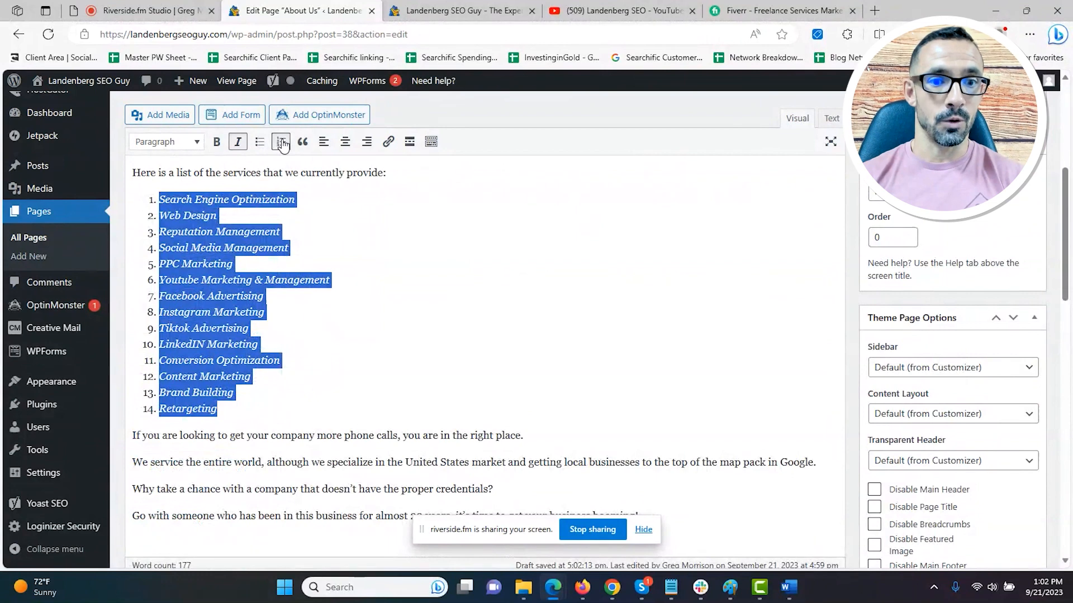
{"action": "left_click", "coordinate": [262, 146]}
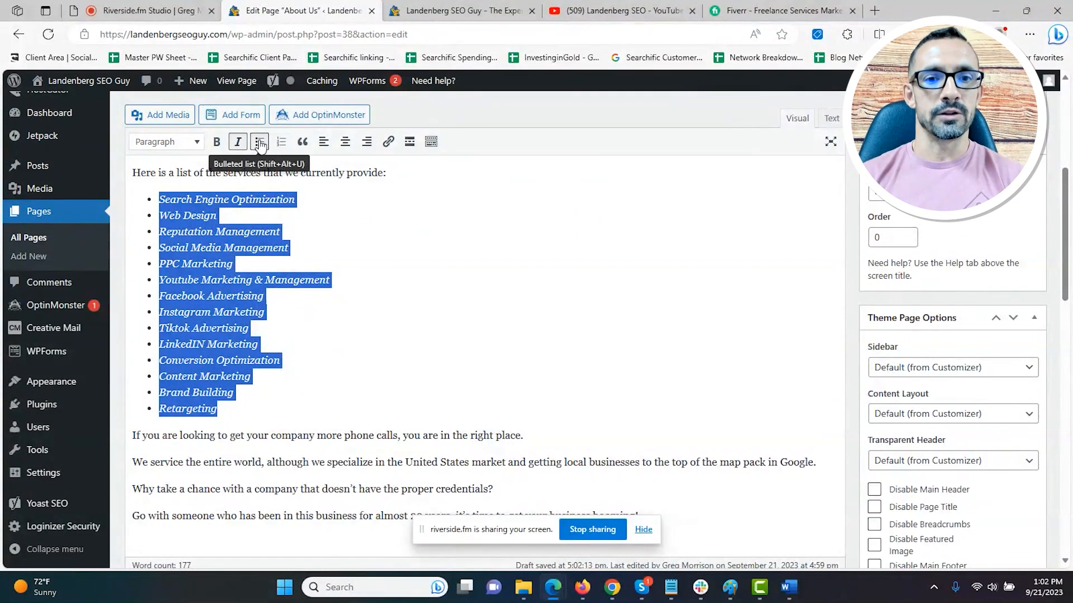
{"action": "left_click", "coordinate": [391, 261]}
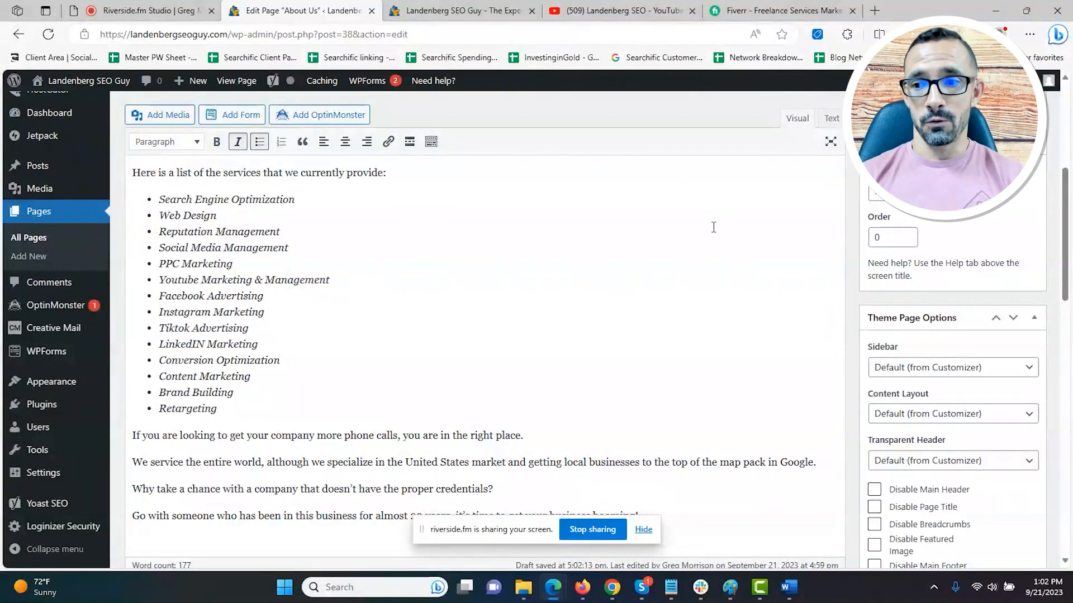
Step: Open the link entry for a few words in the fourth paragraph and dismiss it without adding a link
{"action": "left_click_drag", "start_coordinate": [1066, 232], "coordinate": [1071, 231]}
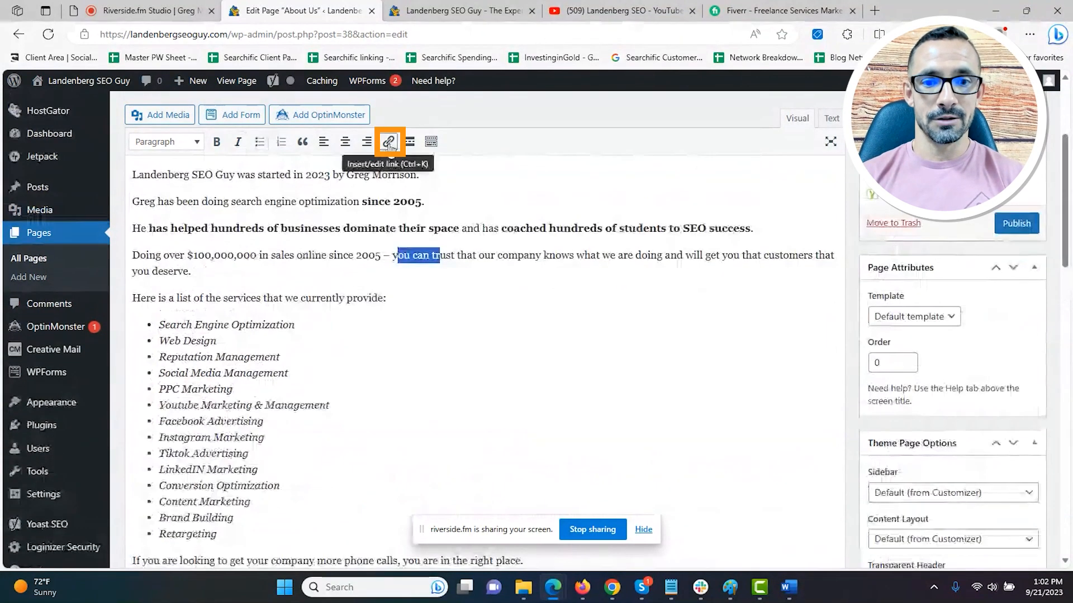
{"action": "left_click", "coordinate": [389, 145]}
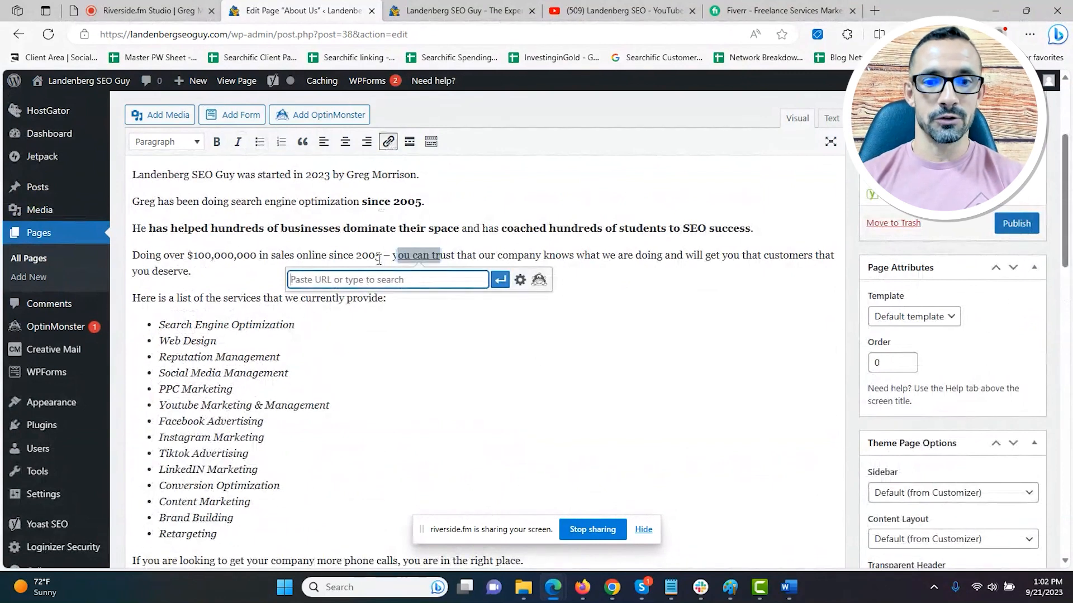
{"action": "left_click", "coordinate": [475, 256]}
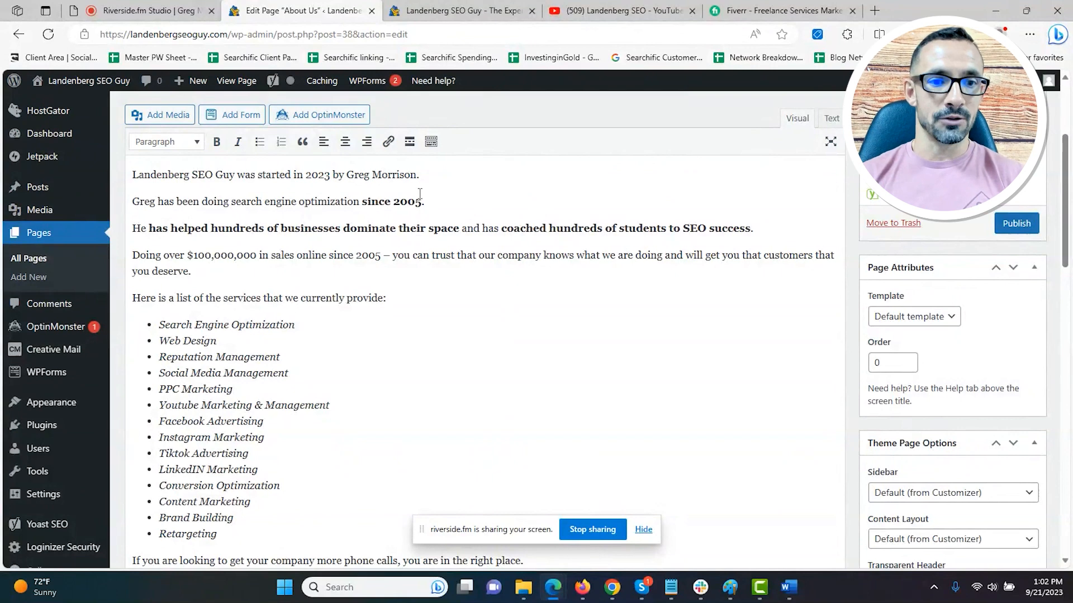
Step: Try center and right alignment on the opening sentence of the About Us text, and align it left again
{"action": "left_click_drag", "start_coordinate": [433, 181], "coordinate": [120, 168]}
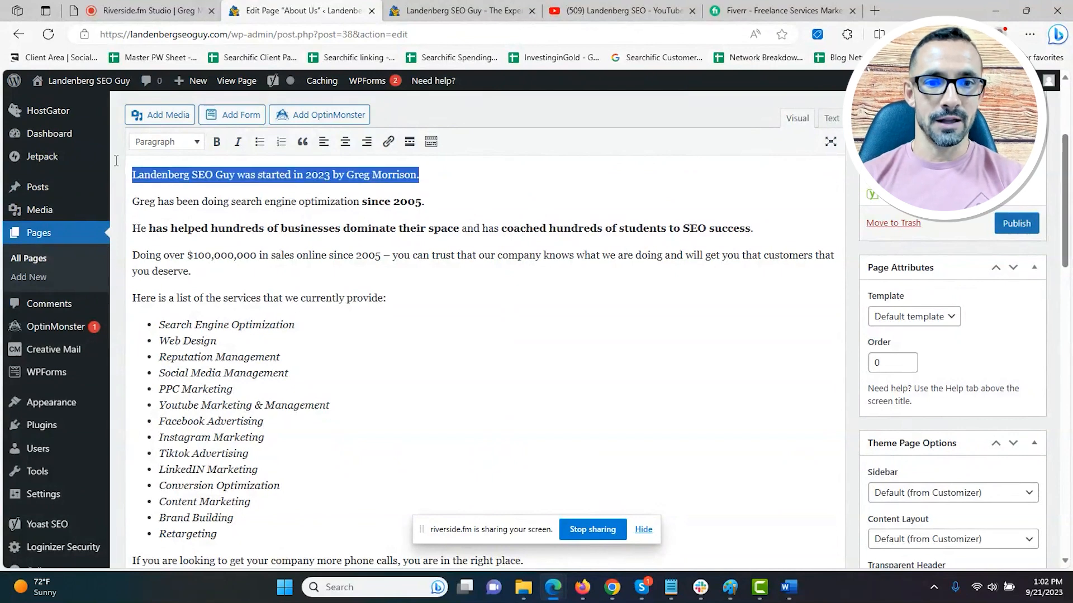
{"action": "left_click", "coordinate": [345, 143]}
{"action": "left_click", "coordinate": [368, 144]}
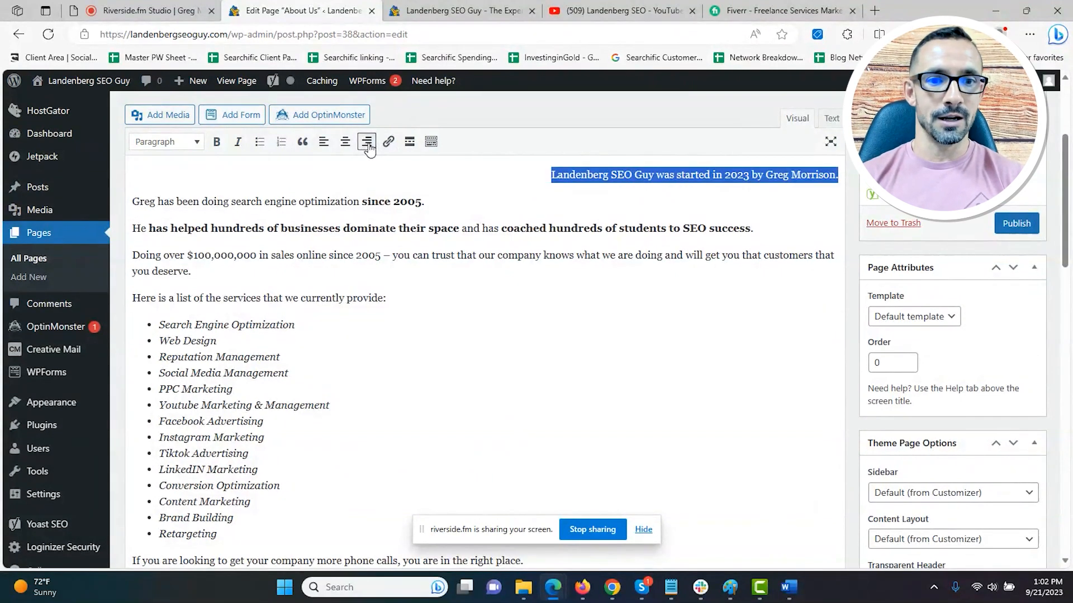
{"action": "left_click", "coordinate": [326, 147]}
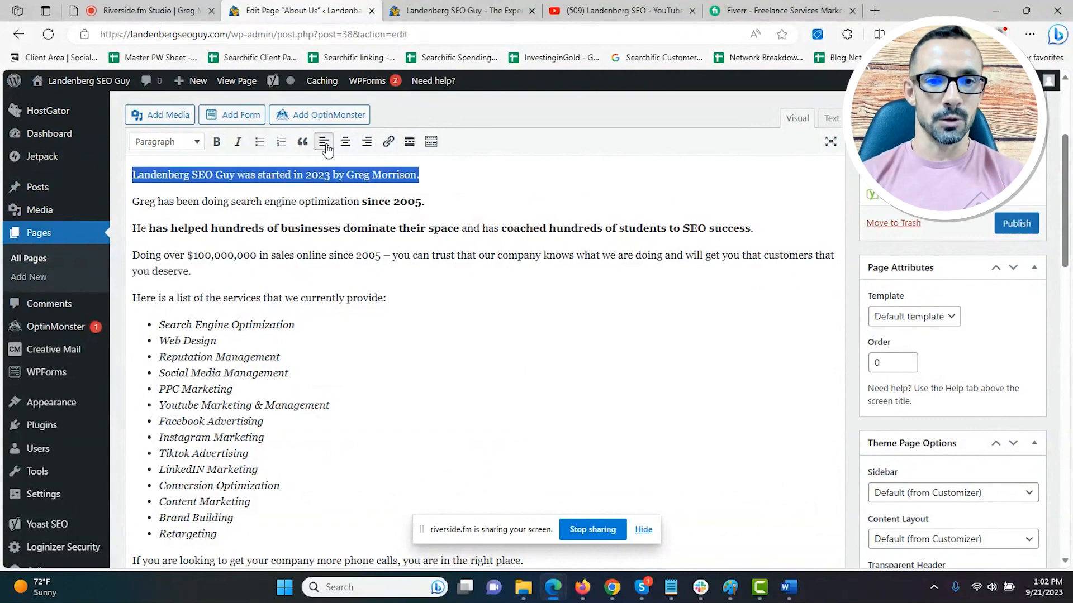
Step: Try blockquote formatting on the opening sentence and remove it again
{"action": "left_click", "coordinate": [303, 144]}
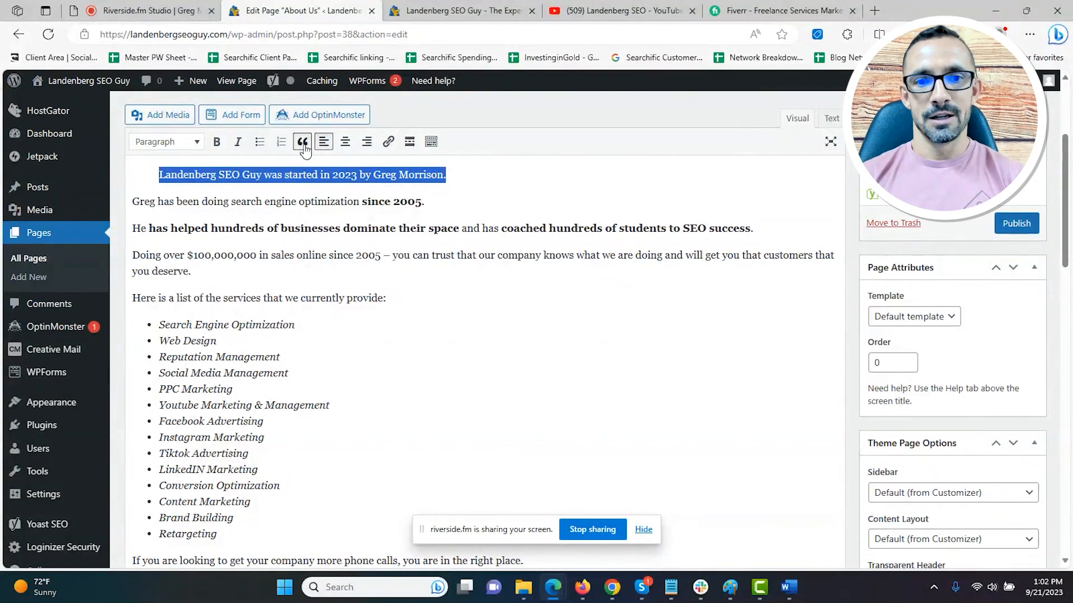
{"action": "left_click", "coordinate": [303, 144]}
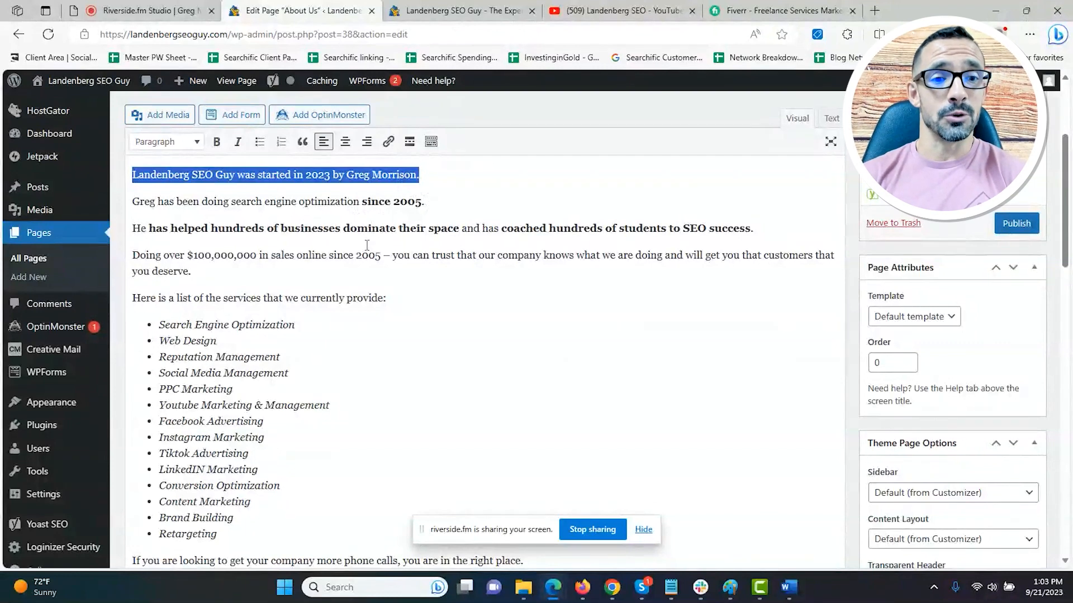
{"action": "left_click", "coordinate": [396, 227]}
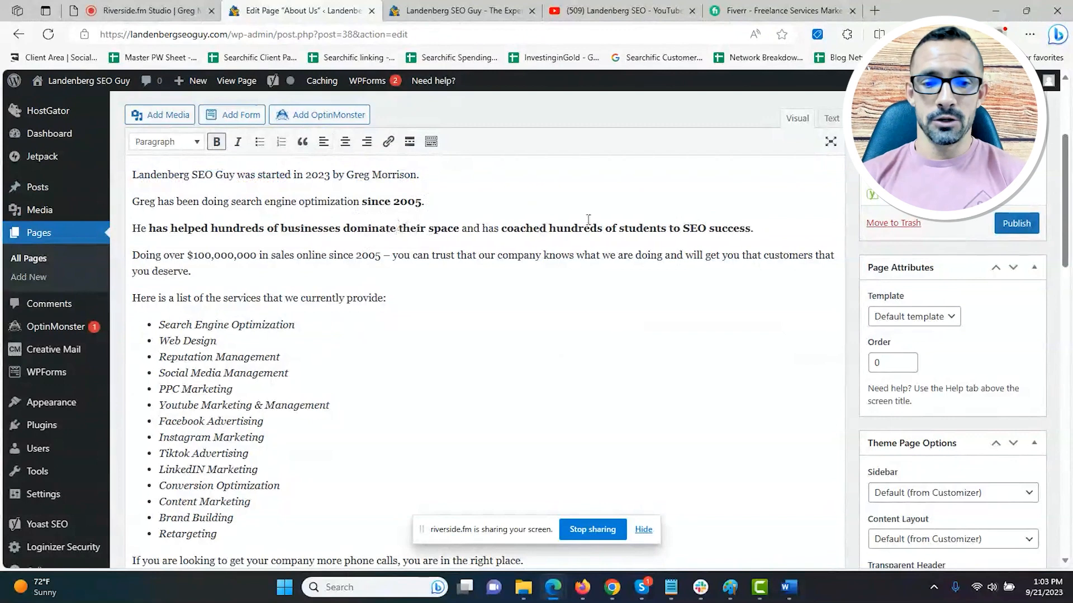
Step: Add a blank line above the services intro and upload the headshot JPG from the Landenberg SEO Guy folder to the media library
{"action": "left_click_drag", "start_coordinate": [1069, 187], "coordinate": [1069, 219]}
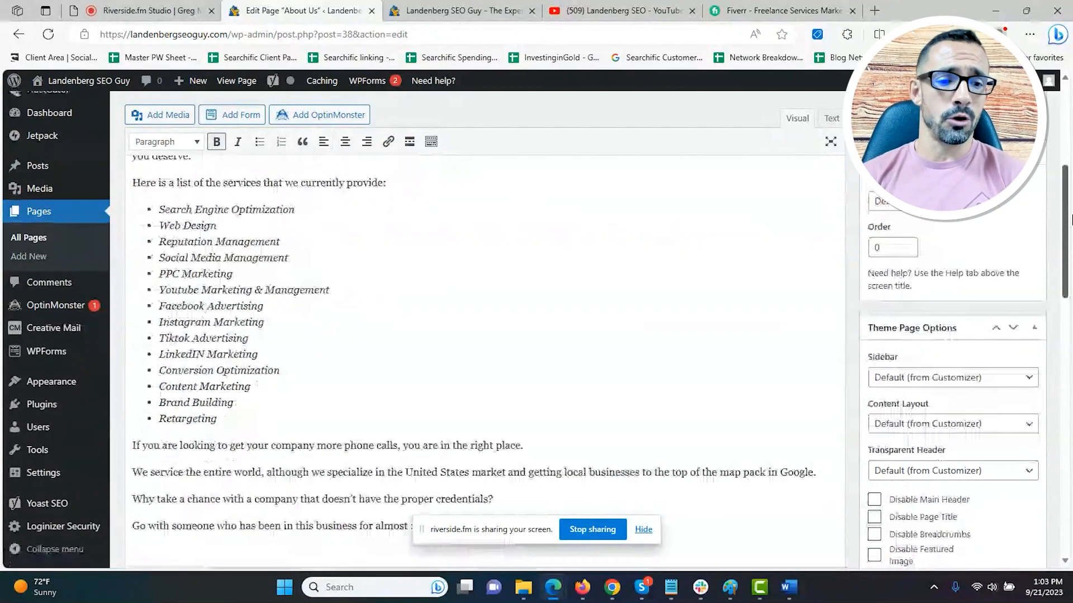
{"action": "left_click_drag", "start_coordinate": [1069, 219], "coordinate": [1069, 246]}
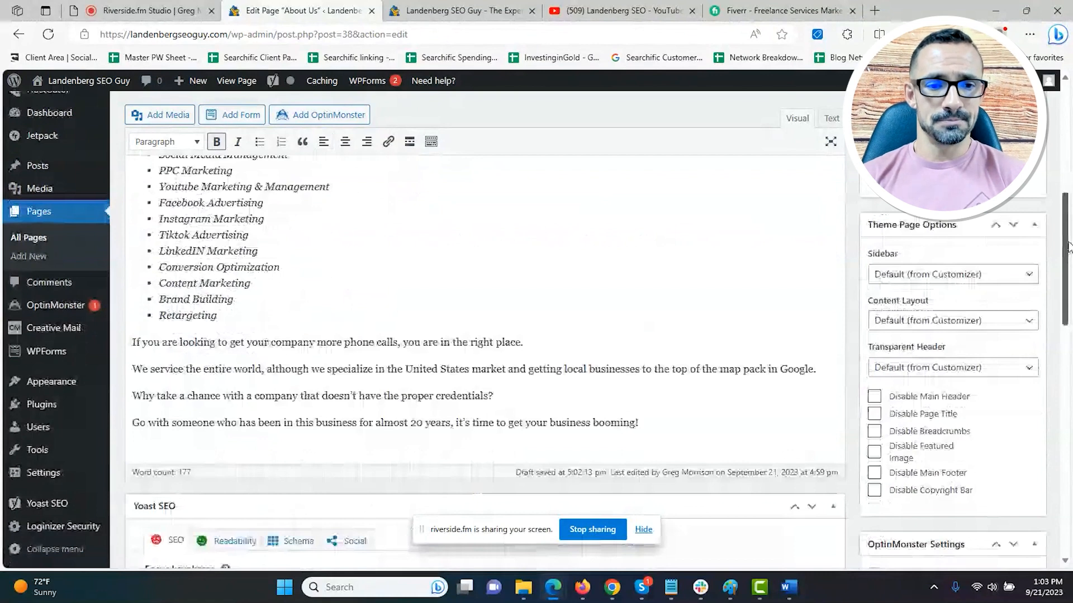
{"action": "left_click_drag", "start_coordinate": [1070, 246], "coordinate": [1069, 181]}
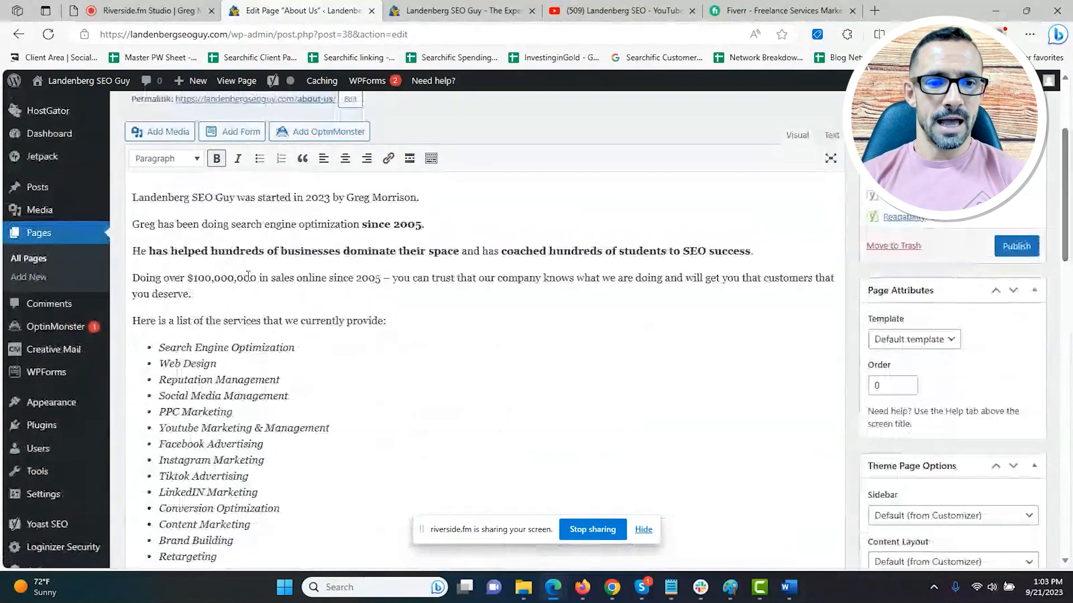
{"action": "key", "text": "Return"}
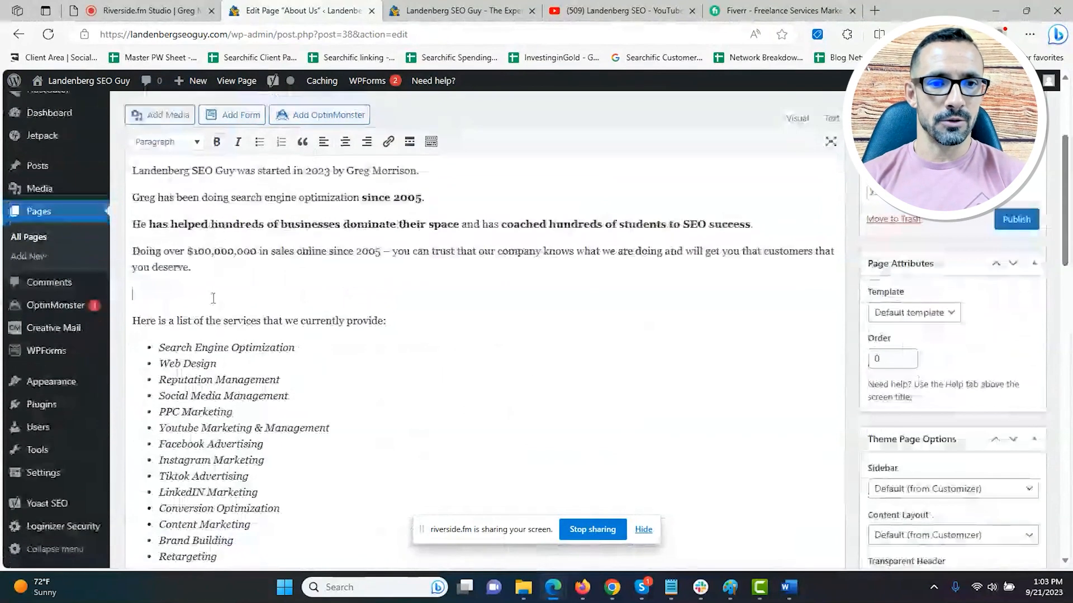
{"action": "left_click", "coordinate": [159, 114]}
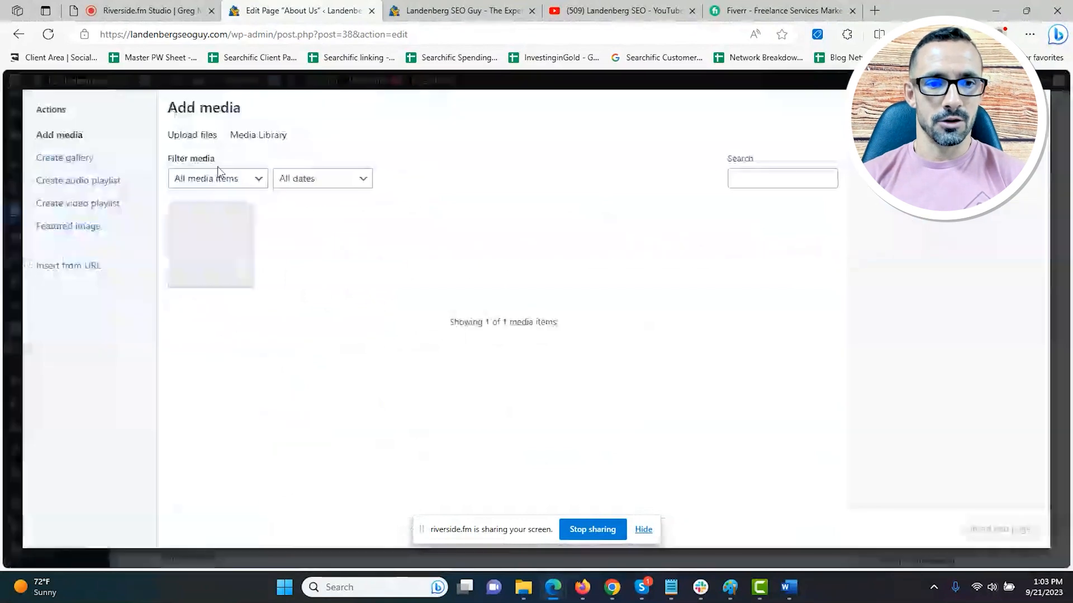
{"action": "left_click", "coordinate": [198, 138]}
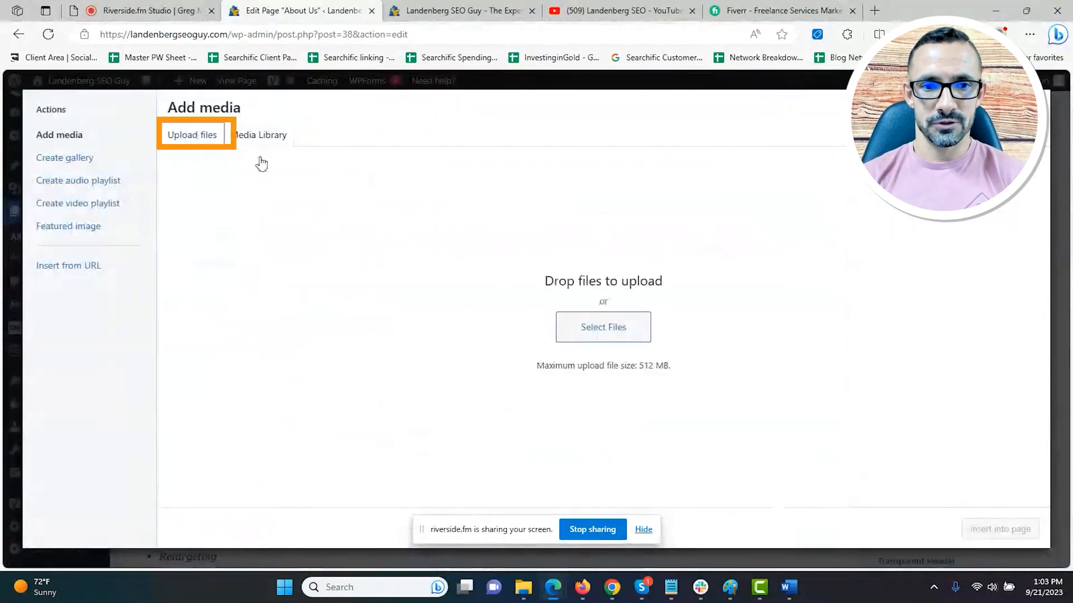
{"action": "left_click", "coordinate": [615, 329]}
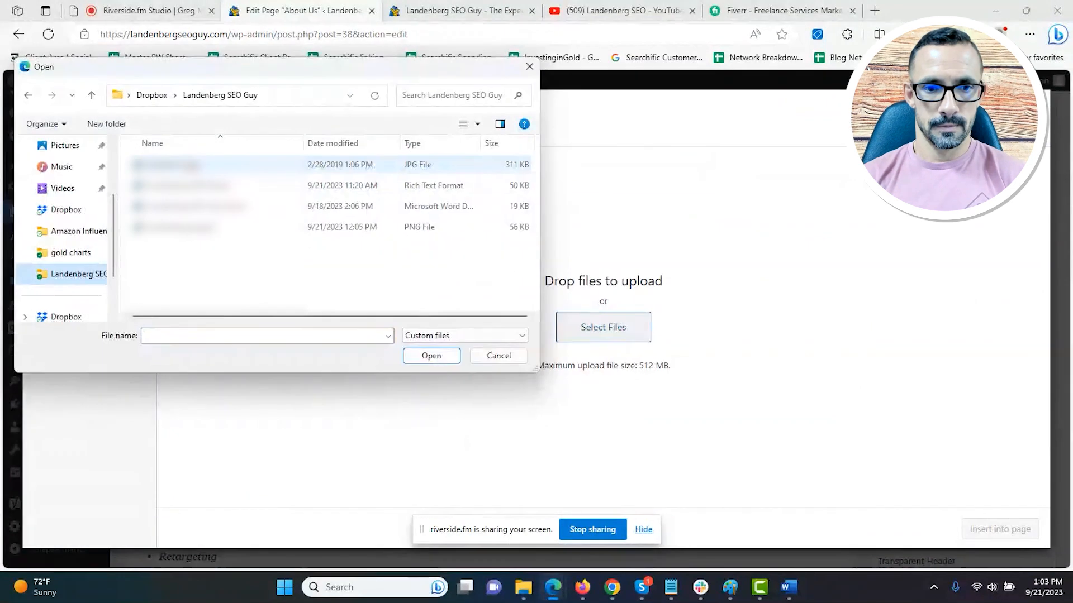
{"action": "double_click", "coordinate": [173, 164]}
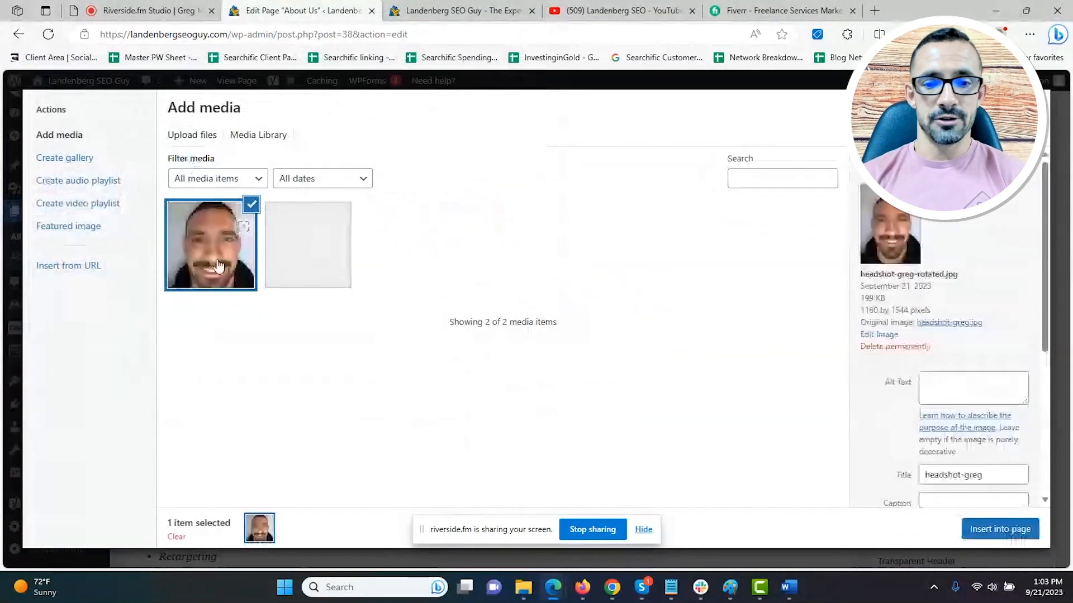
Step: Insert the uploaded headshot into the page above the services intro and center it
{"action": "left_click", "coordinate": [218, 267]}
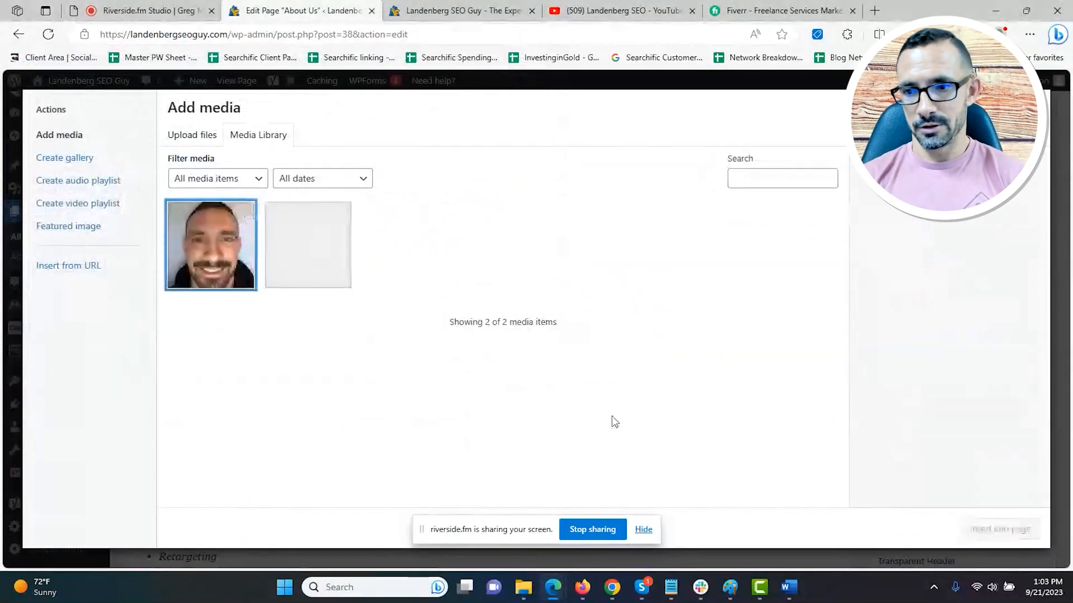
{"action": "left_click", "coordinate": [237, 237]}
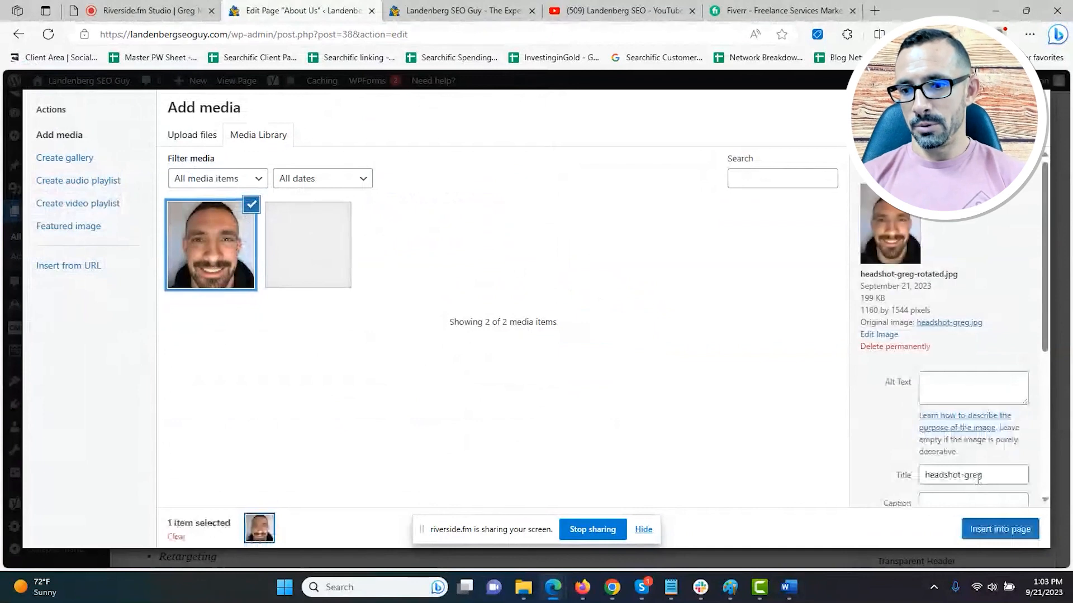
{"action": "left_click_drag", "start_coordinate": [1049, 304], "coordinate": [1047, 345]}
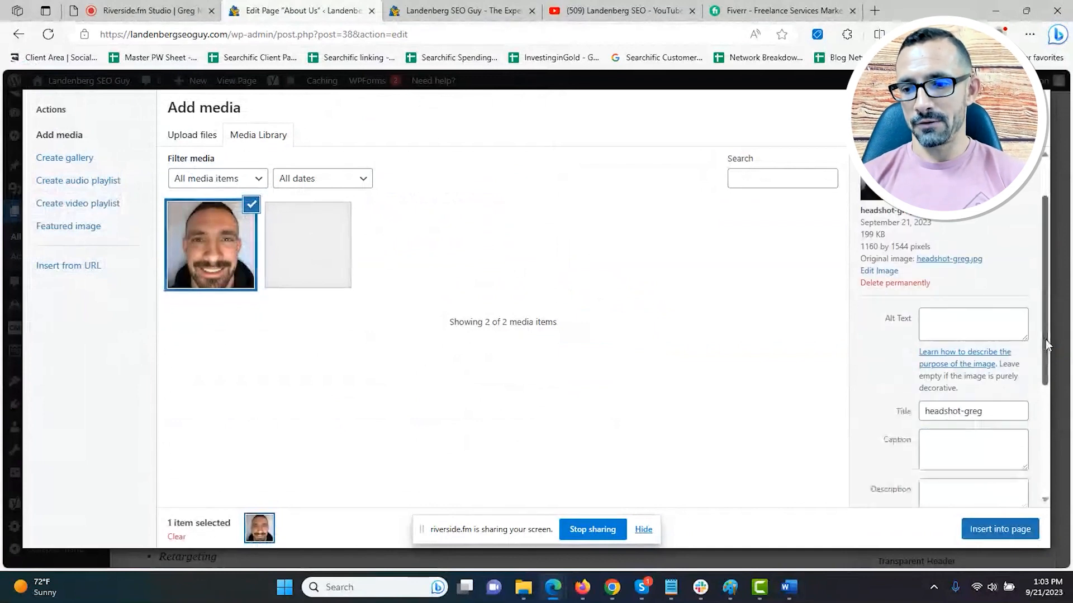
{"action": "left_click", "coordinate": [978, 531]}
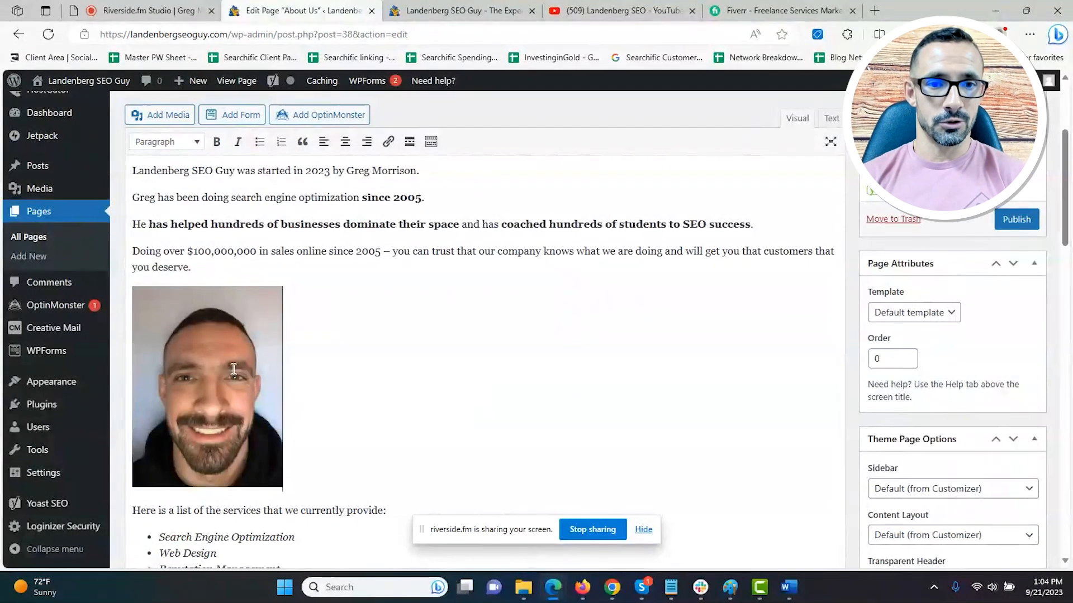
{"action": "left_click", "coordinate": [346, 143]}
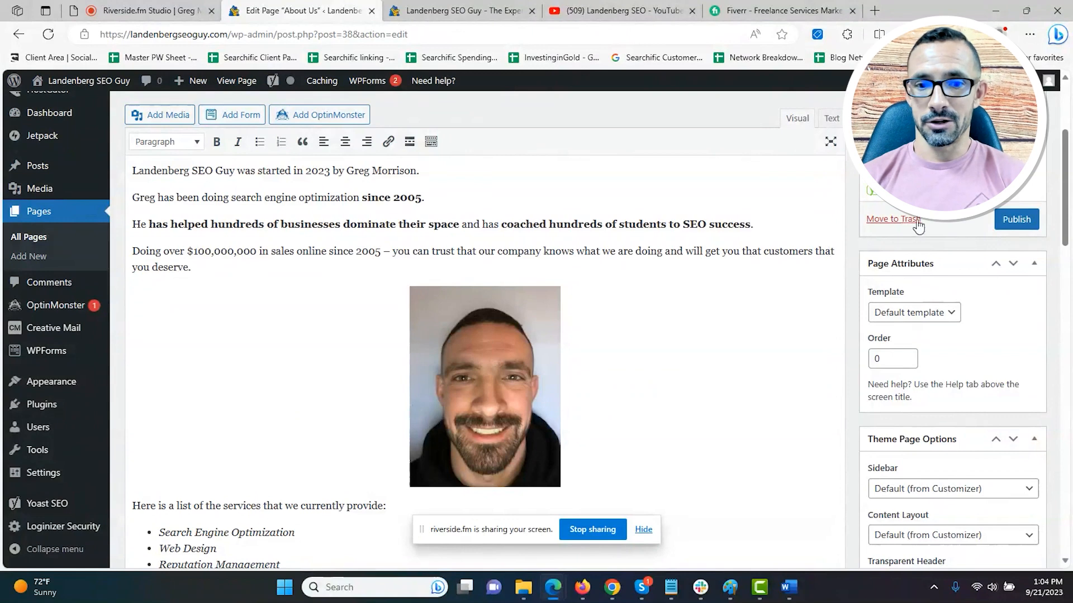
Step: Scale the centered headshot down slightly, keeping its proportions
{"action": "scroll", "coordinate": [547, 338], "scroll_direction": "down", "scroll_amount": 1}
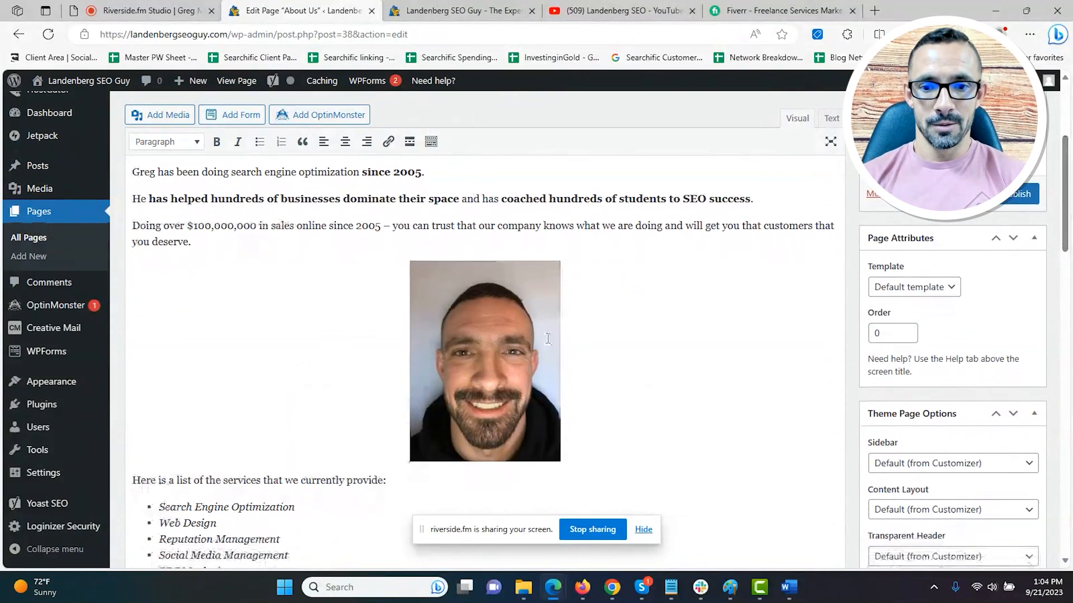
{"action": "left_click", "coordinate": [547, 339]}
{"action": "mouse_move", "coordinate": [558, 460]}
{"action": "left_mouse_down"}
{"action": "mouse_move", "coordinate": [596, 467]}
{"action": "mouse_move", "coordinate": [560, 445]}
{"action": "left_mouse_up"}
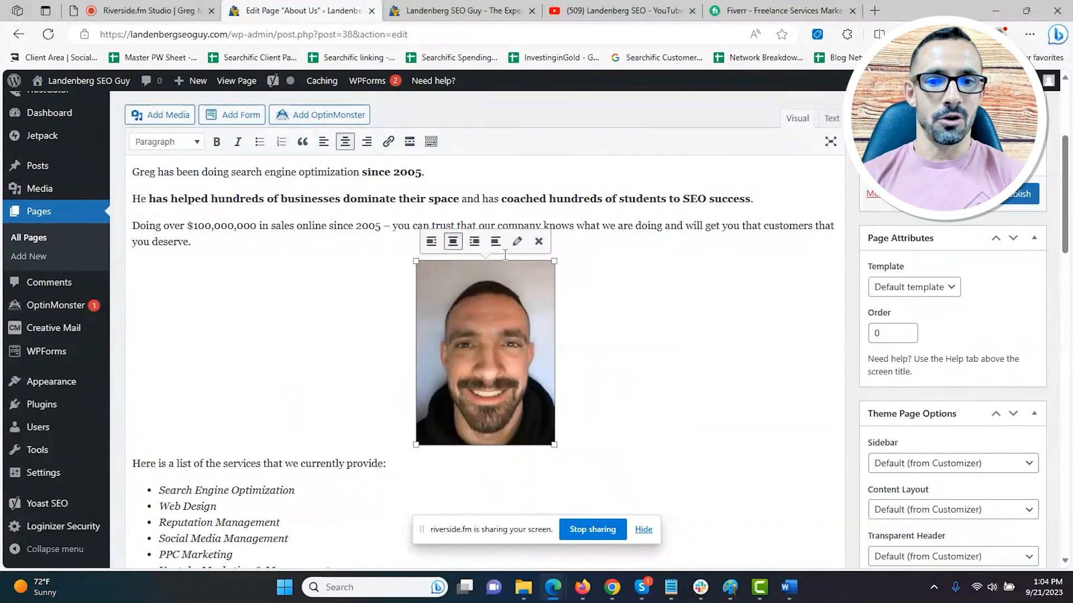
{"action": "left_click", "coordinate": [523, 199]}
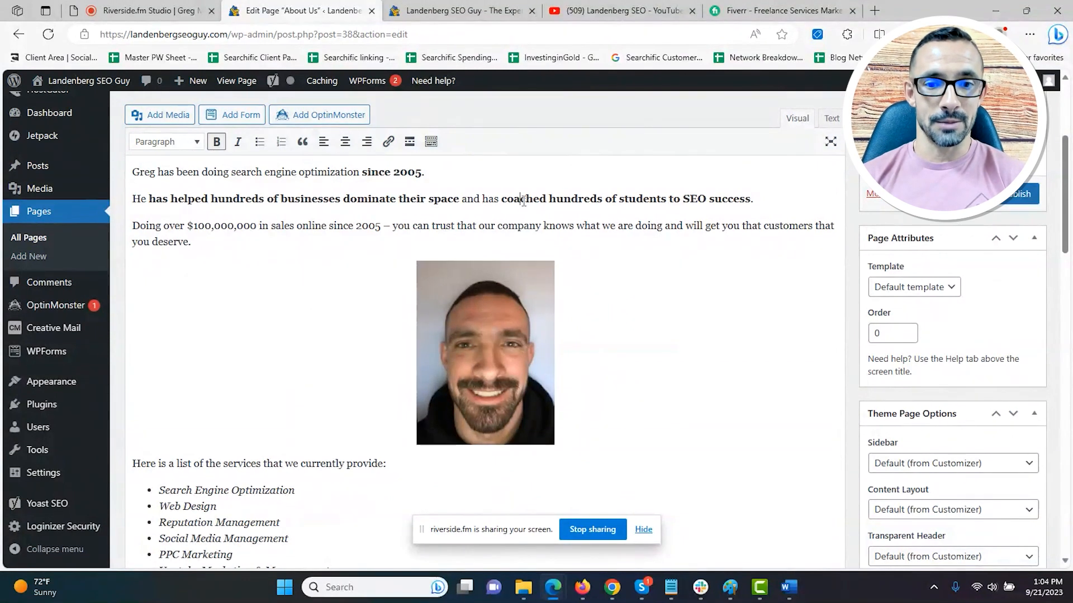
Step: Delete the headshot image from the About Us page
{"action": "left_click", "coordinate": [485, 319]}
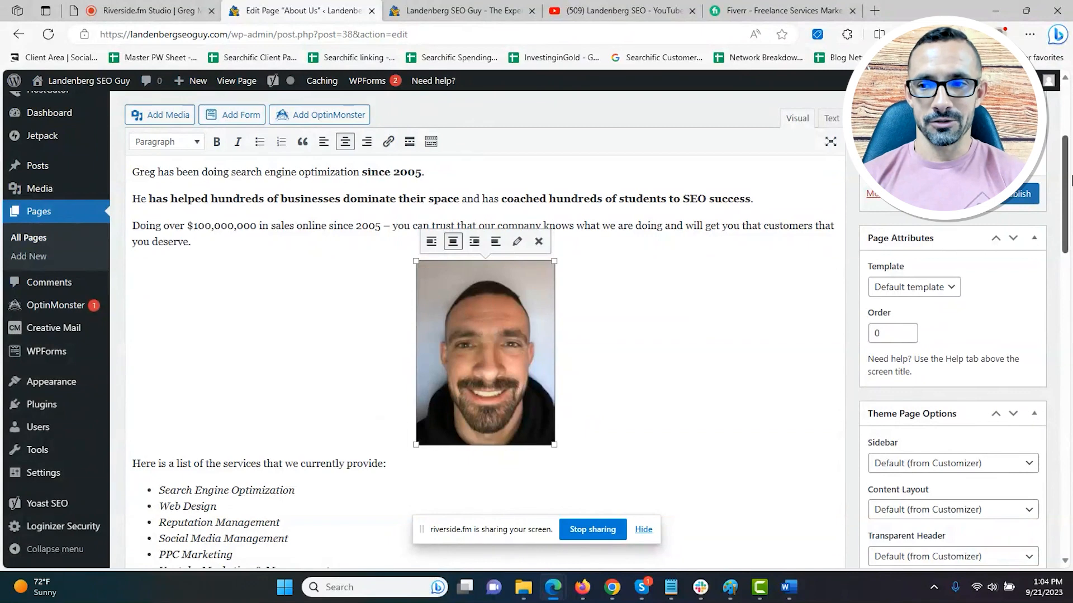
{"action": "mouse_move", "coordinate": [1067, 190]}
{"action": "left_mouse_down"}
{"action": "mouse_move", "coordinate": [1070, 144]}
{"action": "mouse_move", "coordinate": [1053, 200]}
{"action": "left_mouse_up"}
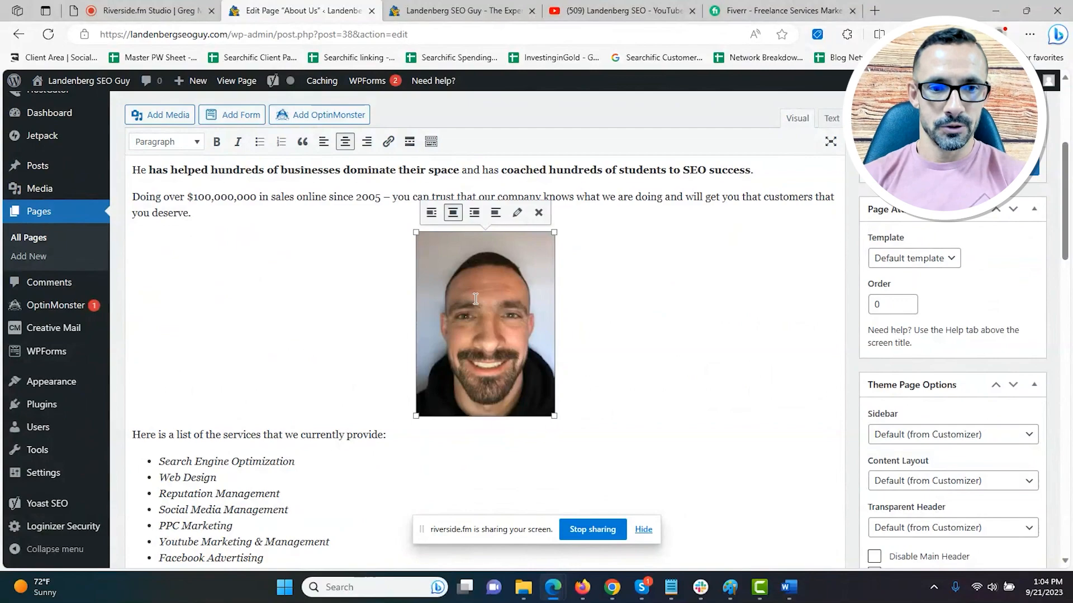
{"action": "key", "text": "Delete"}
{"action": "scroll", "coordinate": [1061, 200], "scroll_direction": "up", "scroll_amount": 2}
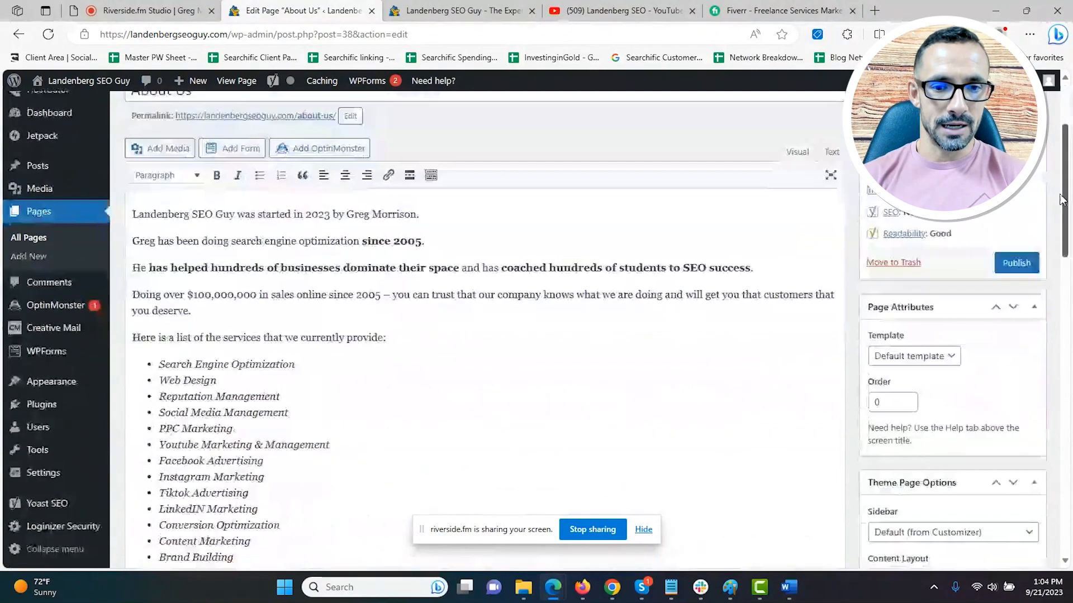
Step: Check the Yoast search appearance fields of the About Us page and publish the page
{"action": "scroll", "coordinate": [1062, 199], "scroll_direction": "down", "scroll_amount": 5}
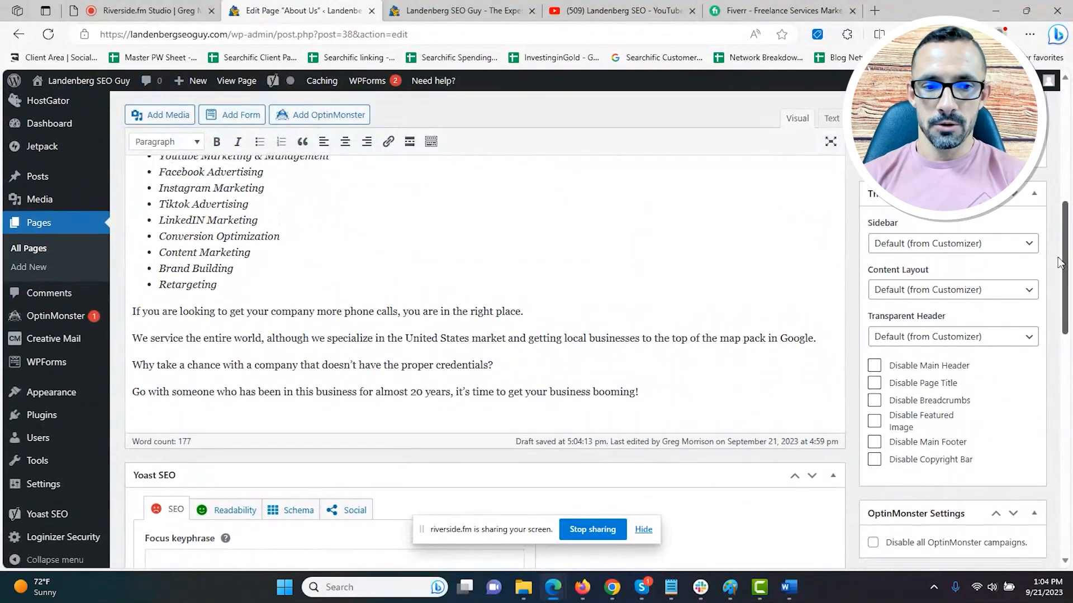
{"action": "scroll", "coordinate": [1057, 263], "scroll_direction": "down", "scroll_amount": 8}
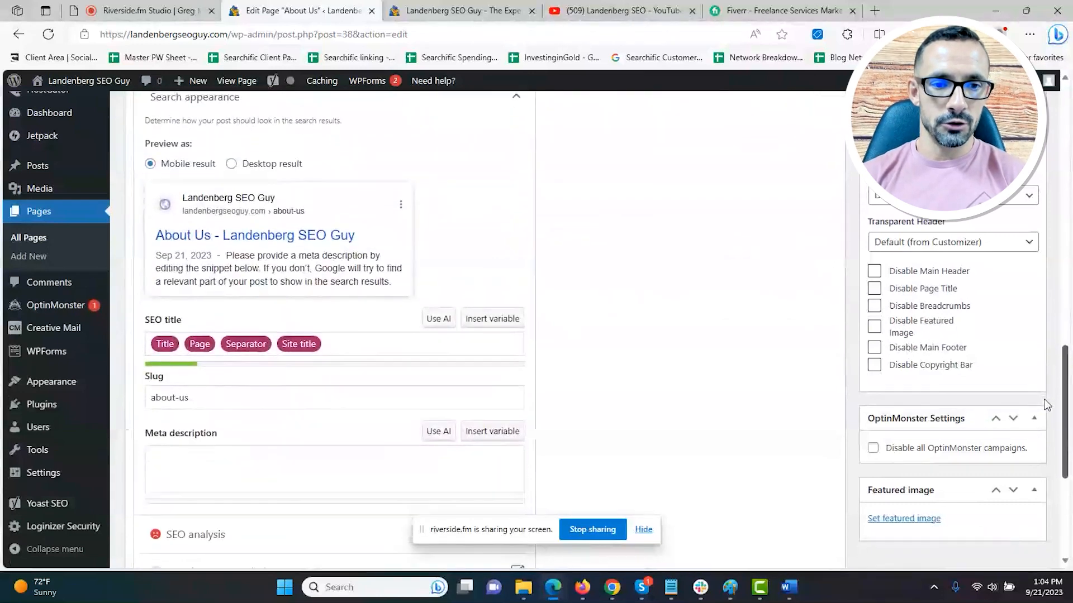
{"action": "scroll", "coordinate": [1047, 405], "scroll_direction": "down", "scroll_amount": 1}
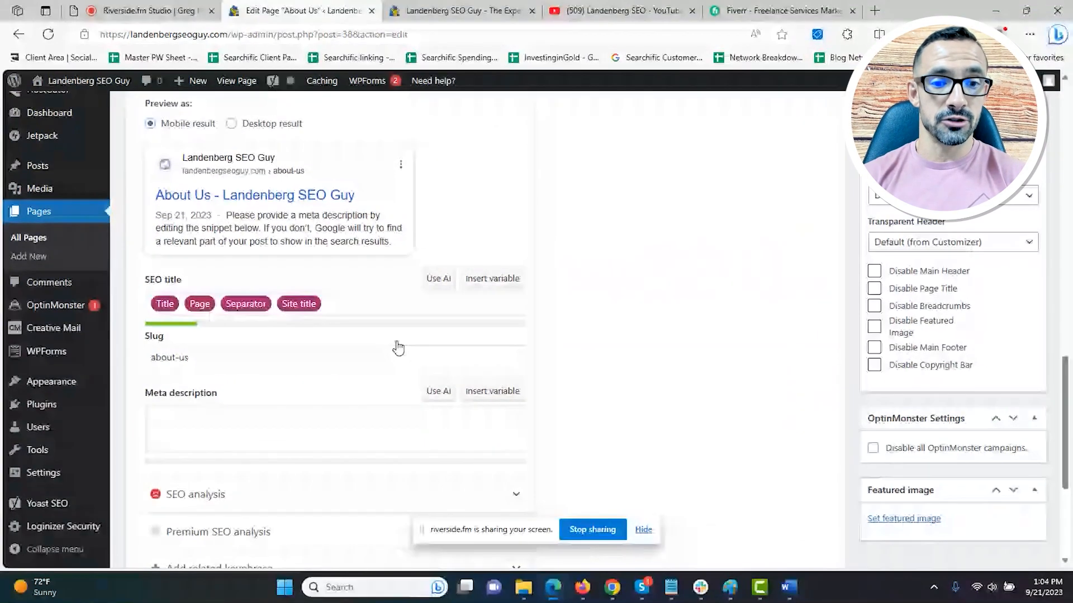
{"action": "left_click", "coordinate": [140, 300]}
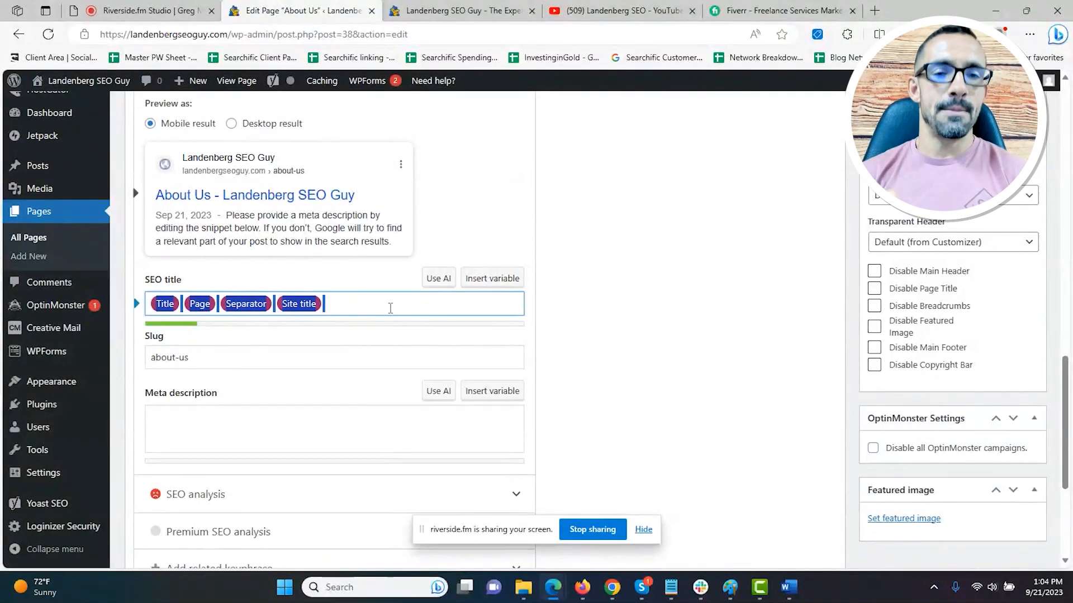
{"action": "left_click", "coordinate": [390, 308]}
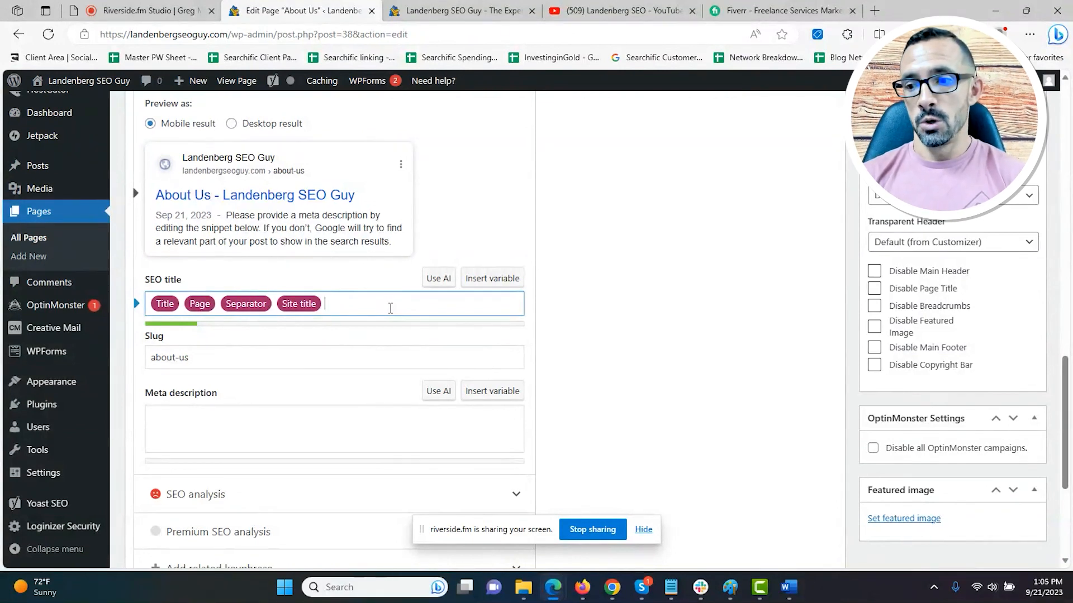
{"action": "scroll", "coordinate": [1070, 403], "scroll_direction": "up", "scroll_amount": 15}
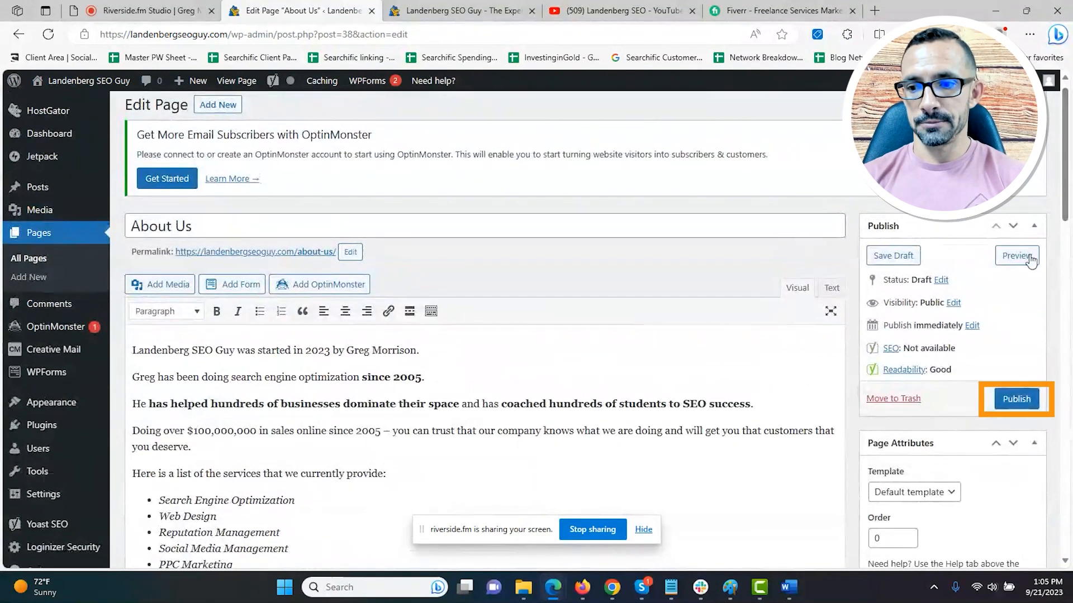
{"action": "left_click", "coordinate": [1012, 390]}
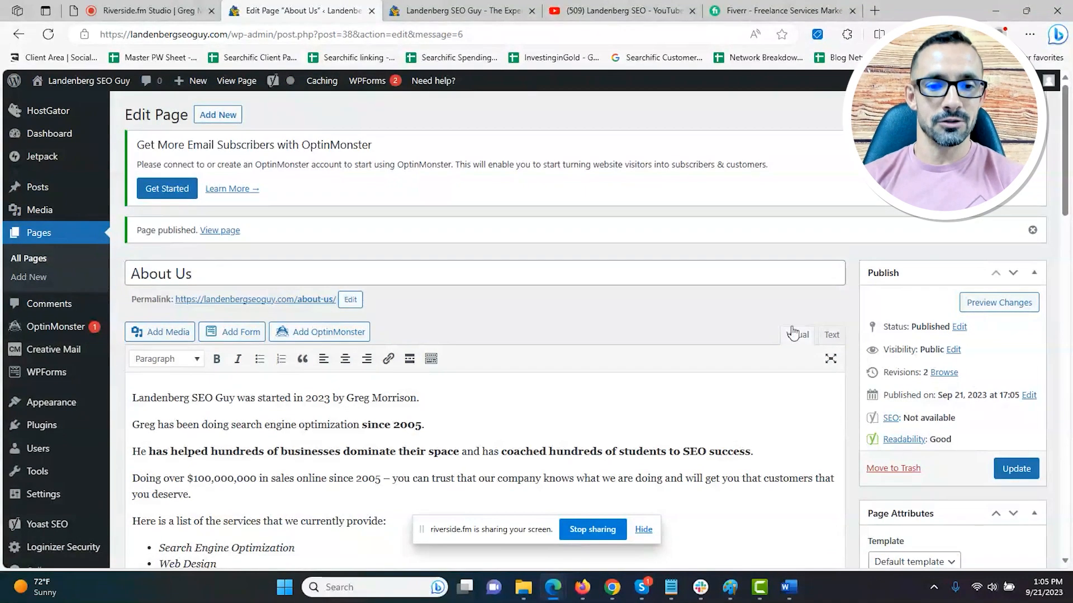
Step: Open the published About Us page from its permalink in a new tab and look over its content
{"action": "right_click", "coordinate": [322, 299]}
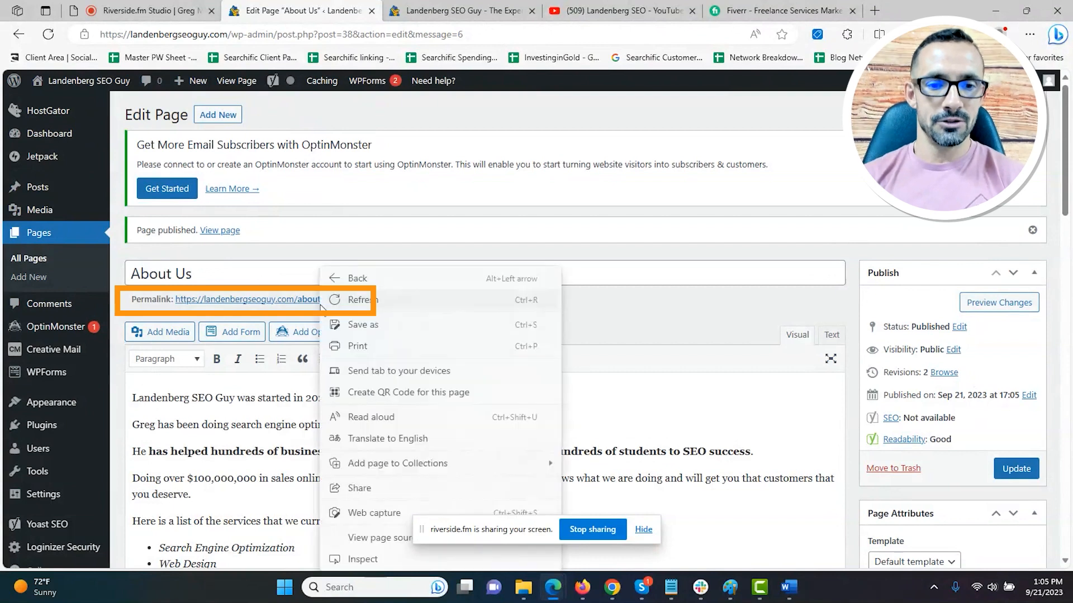
{"action": "right_click", "coordinate": [294, 299]}
{"action": "left_click", "coordinate": [318, 307]}
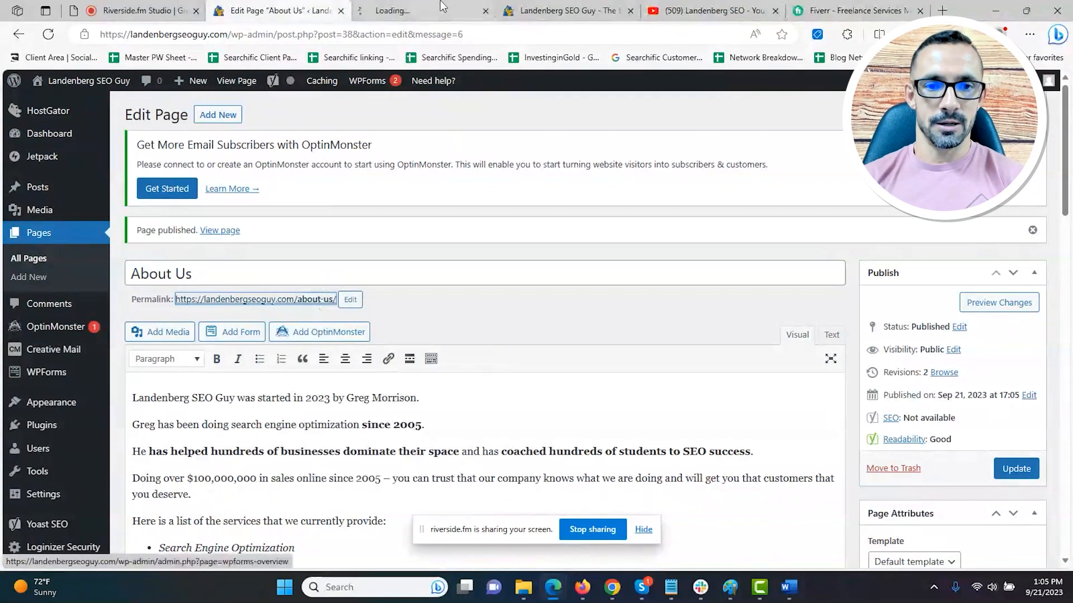
{"action": "left_click", "coordinate": [439, 10]}
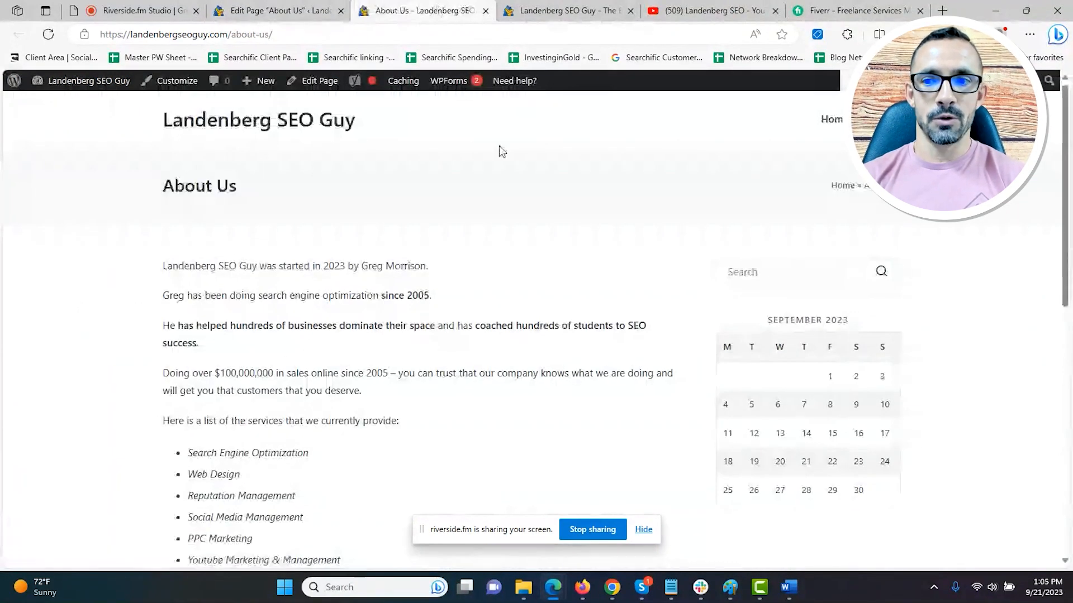
{"action": "left_click_drag", "start_coordinate": [1067, 223], "coordinate": [1070, 167]}
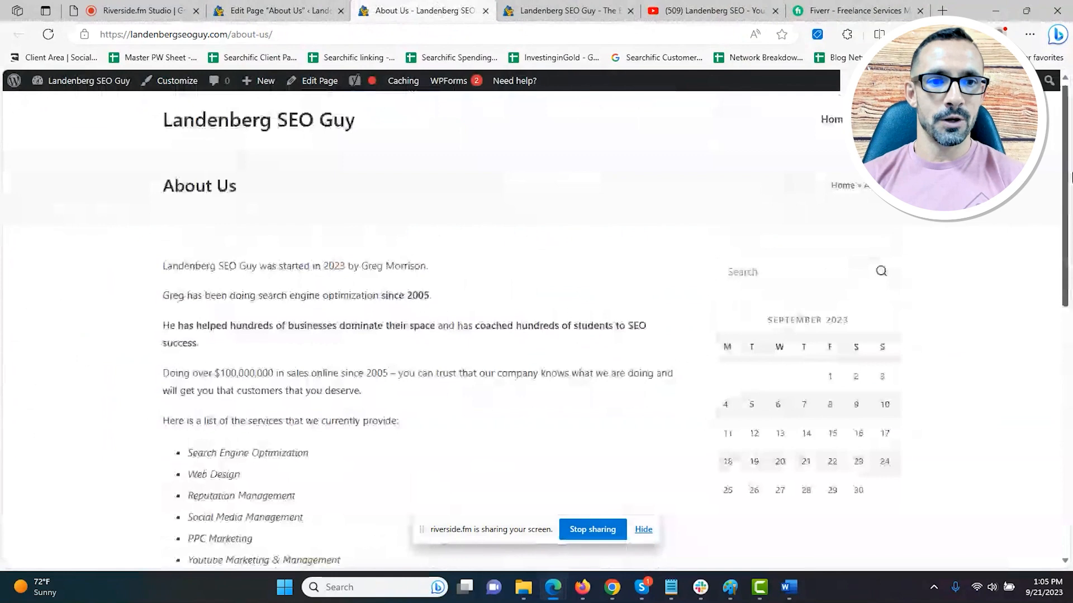
Step: Remove /about-us/ from the page address and load the site's home page at landenbergseoguy.com
{"action": "left_click_drag", "start_coordinate": [227, 35], "coordinate": [511, 82]}
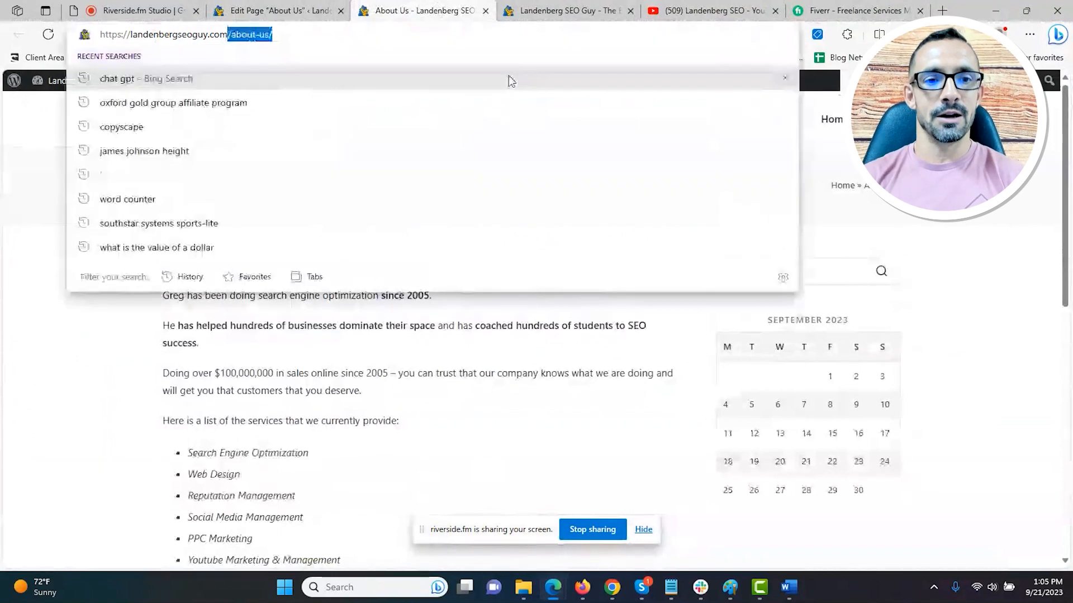
{"action": "key", "text": "BackSpace"}
{"action": "key", "text": "Return"}
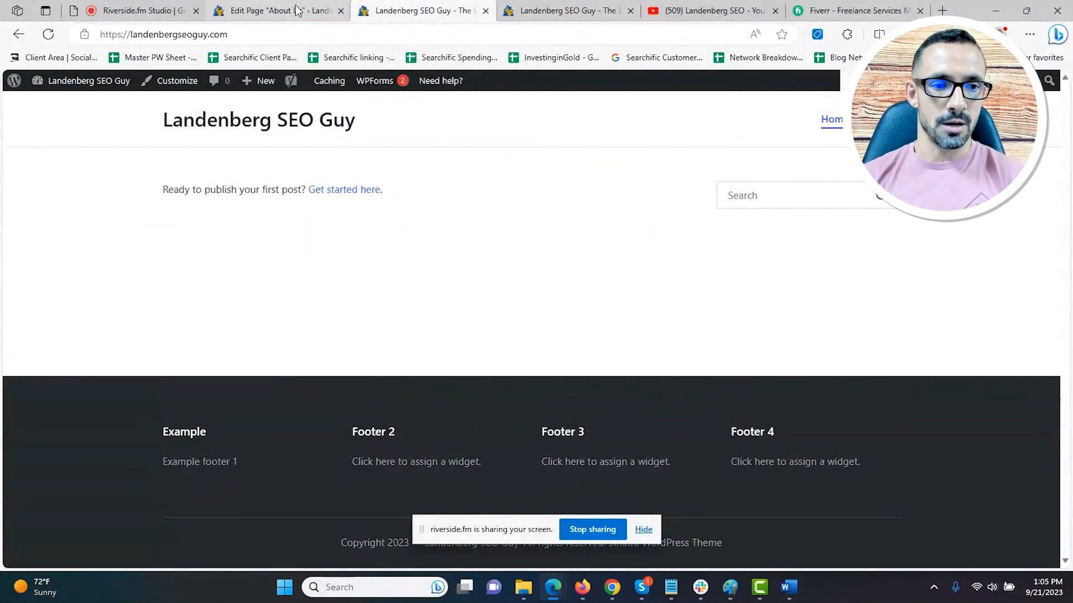
Step: Return to the page editor and add a new page titled "Homepage"
{"action": "left_click", "coordinate": [274, 10]}
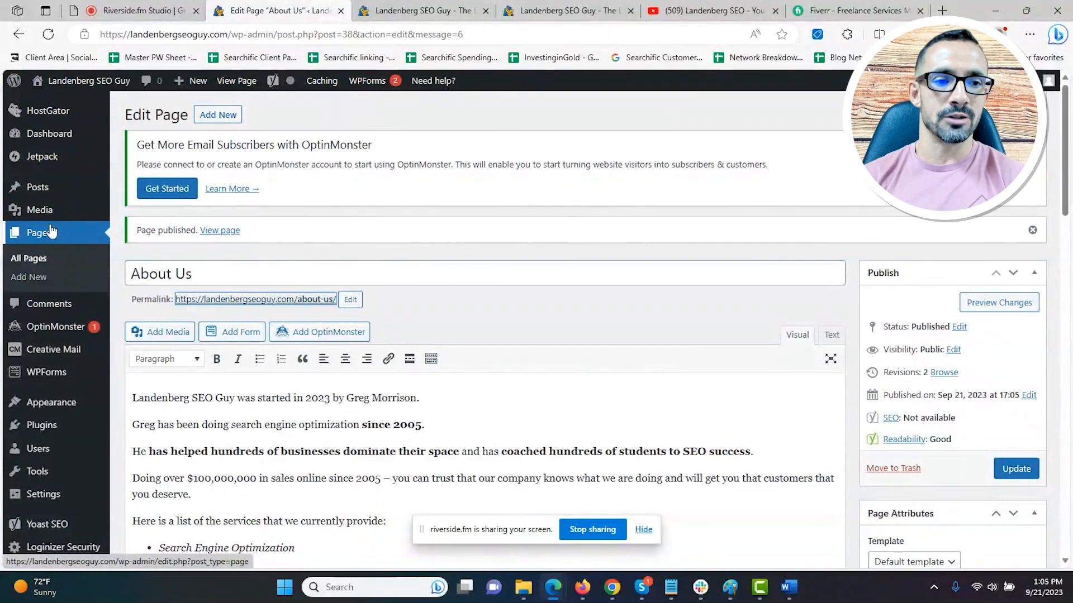
{"action": "mouse_move", "coordinate": [56, 187]}
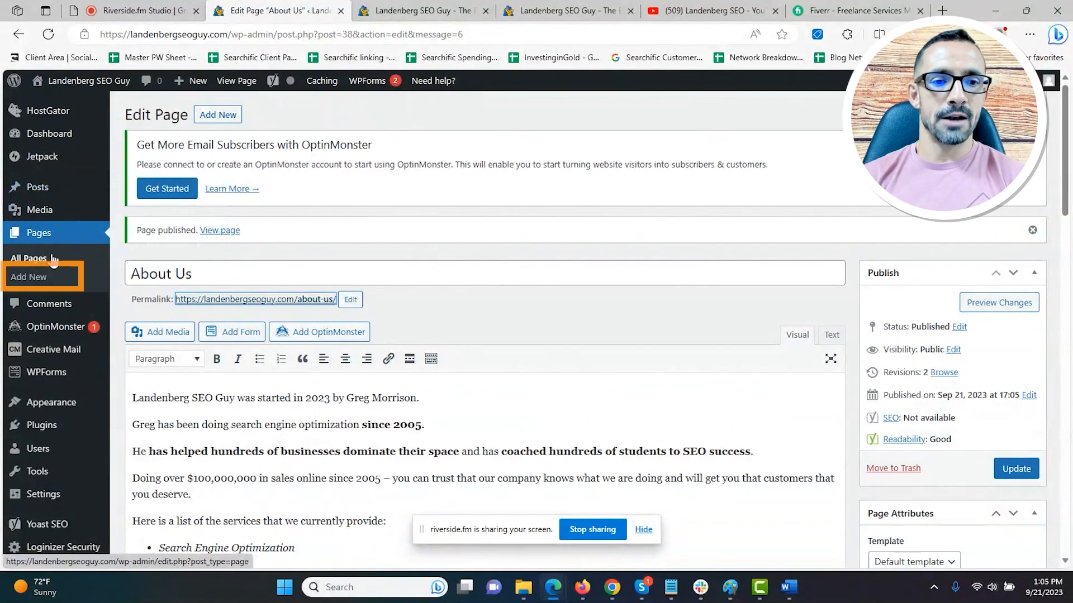
{"action": "left_click", "coordinate": [35, 278]}
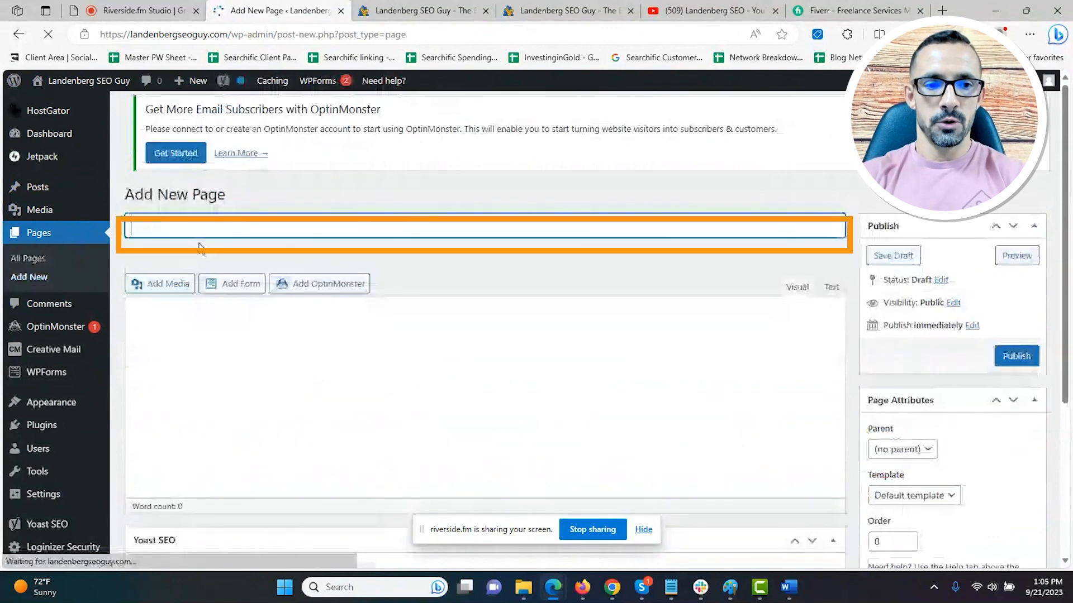
{"action": "type", "text": "Homepage"}
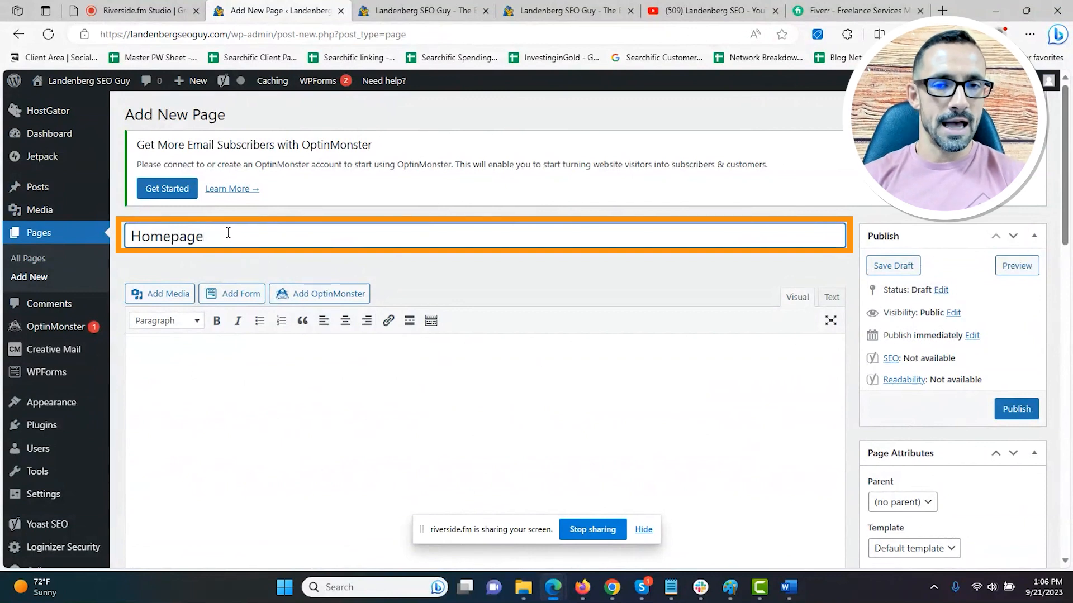
Step: Glance over the new page's Yoast search appearance, switch to Word and close the Landenberg SEO About document
{"action": "left_click_drag", "start_coordinate": [1071, 157], "coordinate": [1063, 330]}
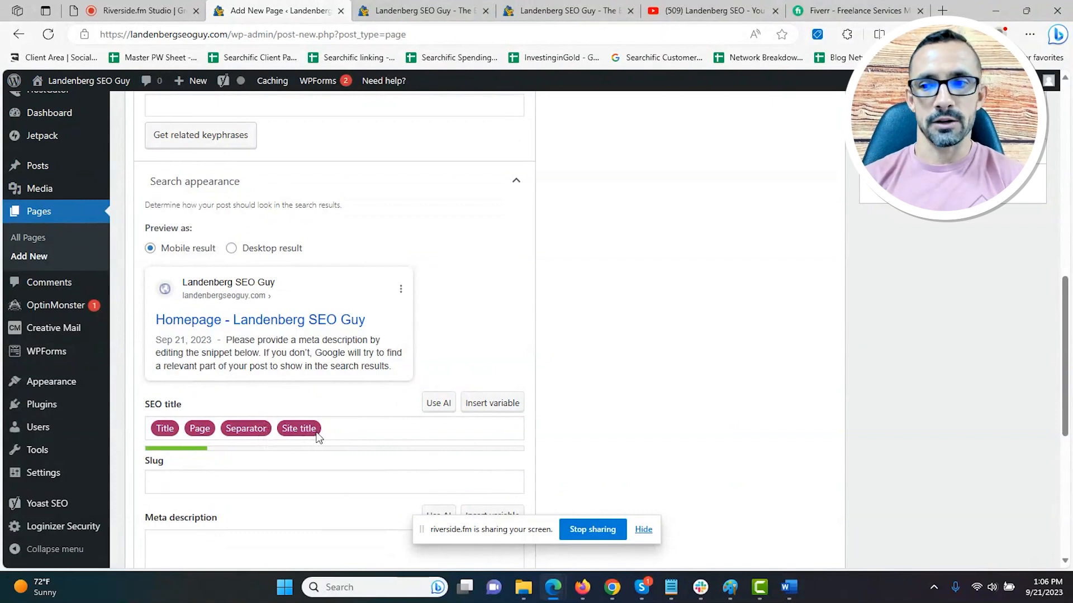
{"action": "left_click_drag", "start_coordinate": [1065, 317], "coordinate": [1064, 161]}
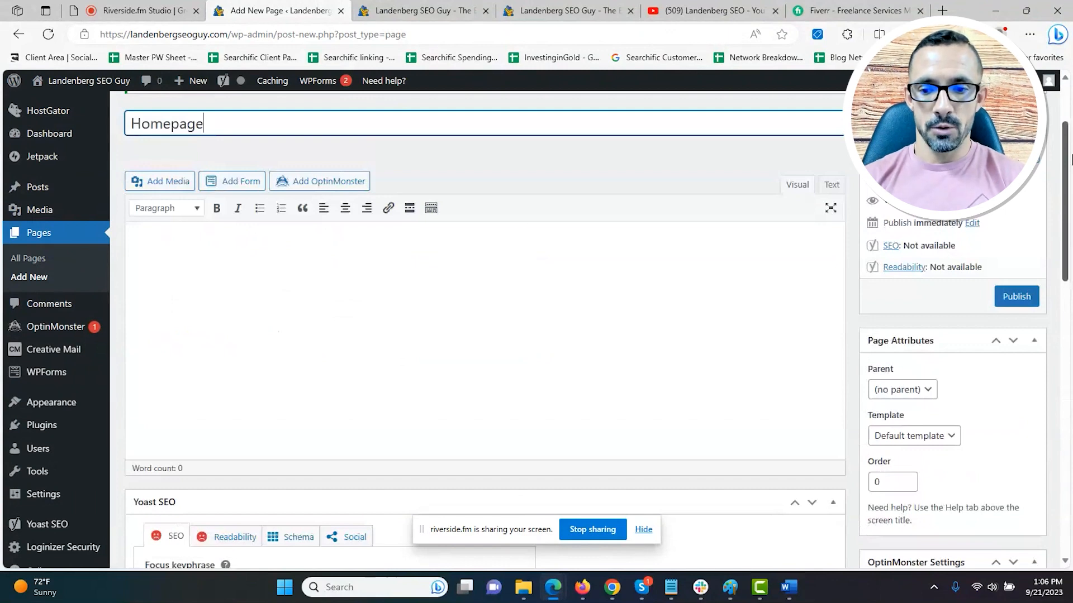
{"action": "scroll", "coordinate": [1065, 160], "scroll_direction": "up", "scroll_amount": 3}
{"action": "scroll", "coordinate": [783, 534], "scroll_direction": "down", "scroll_amount": 3}
{"action": "left_click", "coordinate": [788, 587]}
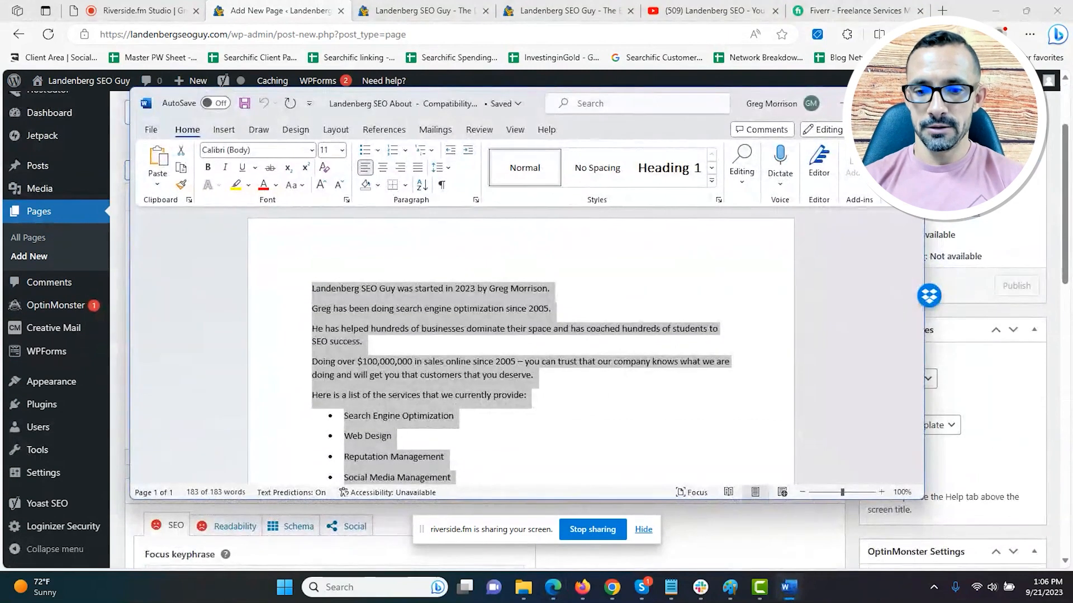
{"action": "left_click", "coordinate": [909, 104]}
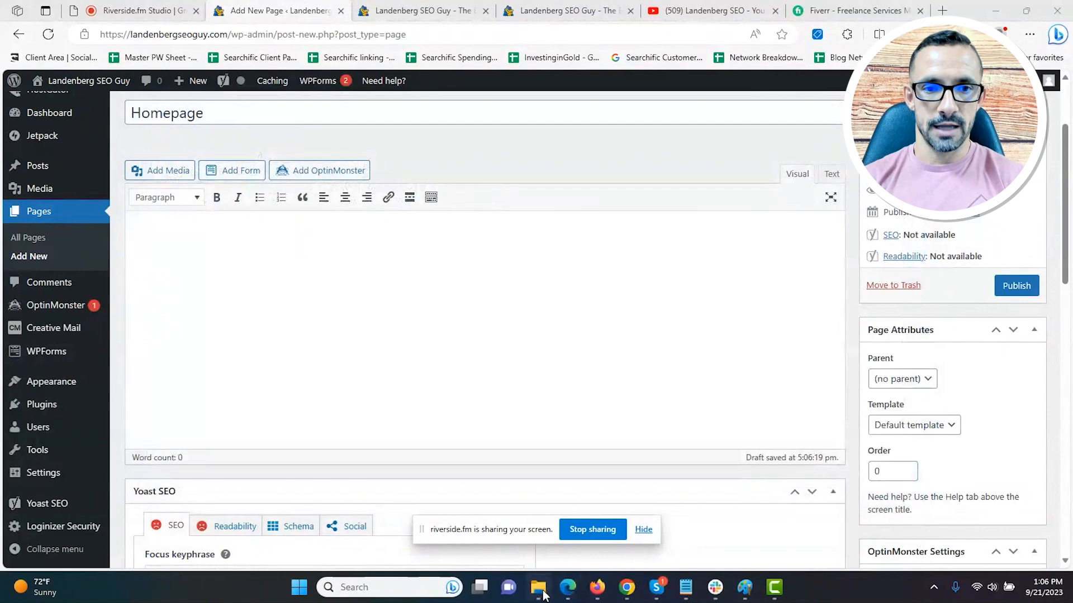
Step: Open the Landenberg SEO Guy Home document from the Landenberg SEO Guy folder and select all its text for copying
{"action": "left_click", "coordinate": [540, 590]}
{"action": "left_click", "coordinate": [299, 185]}
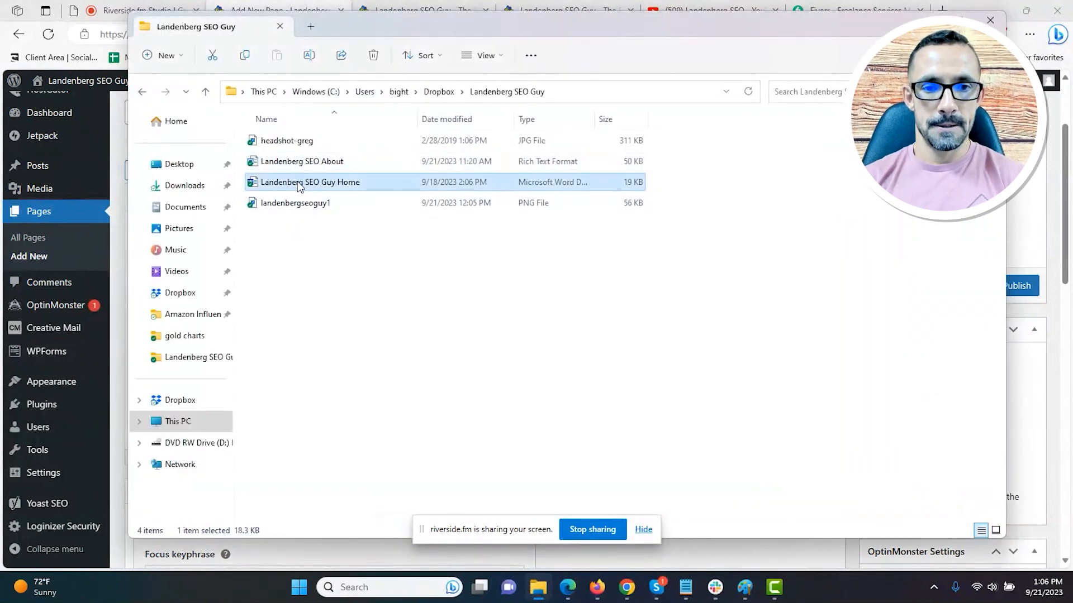
{"action": "double_click", "coordinate": [300, 183]}
{"action": "key", "text": "ctrl+a"}
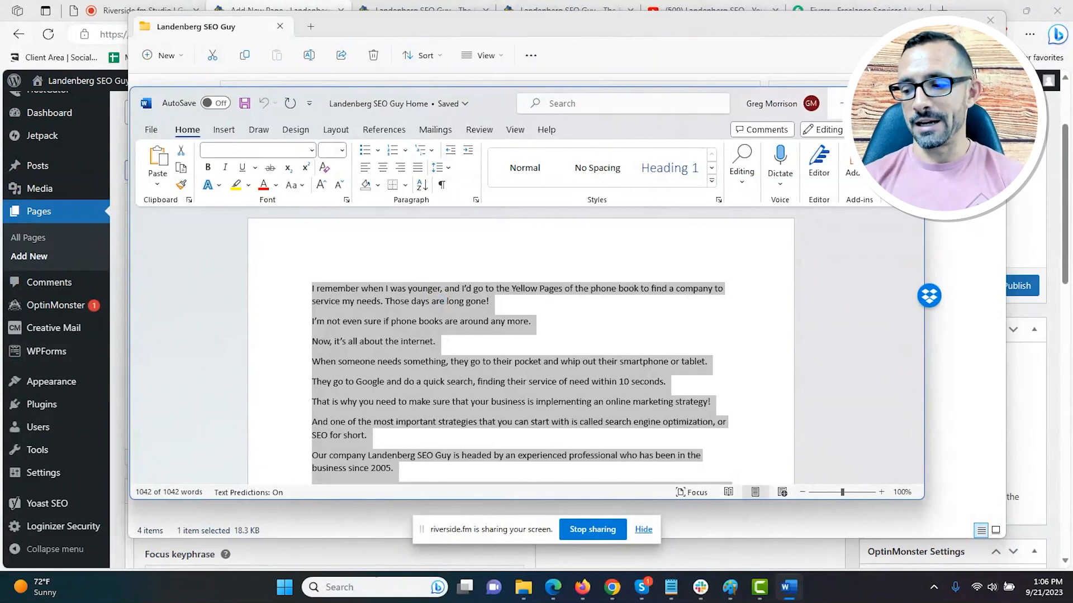
Step: Switch back to the browser and paste the Word document's text into the Homepage body
{"action": "key", "text": "alt+Tab"}
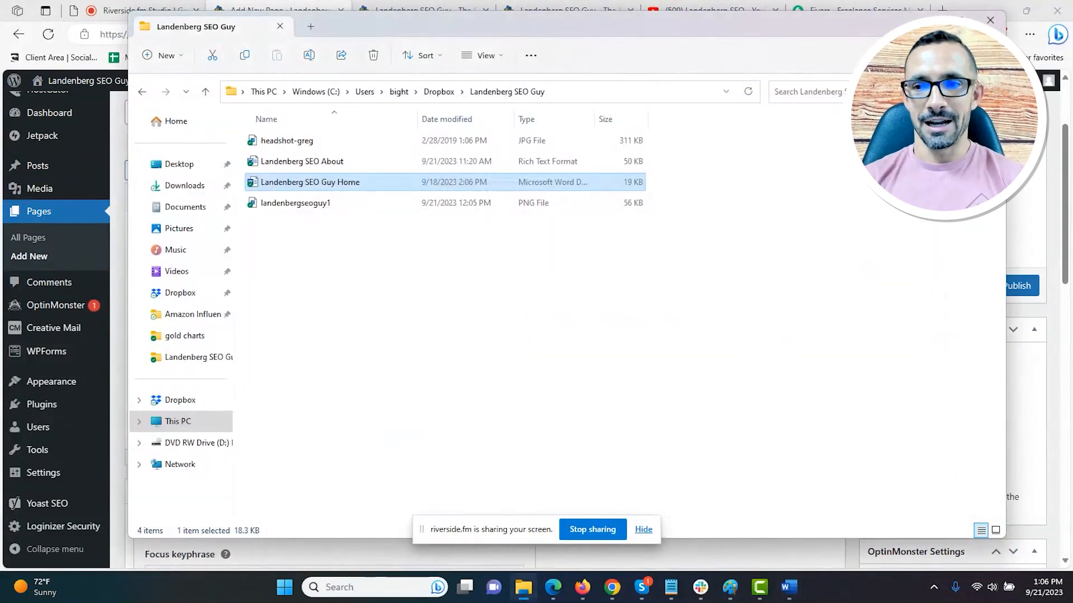
{"action": "key", "text": "alt+Tab"}
{"action": "left_click", "coordinate": [470, 260]}
{"action": "key", "text": "ctrl+v"}
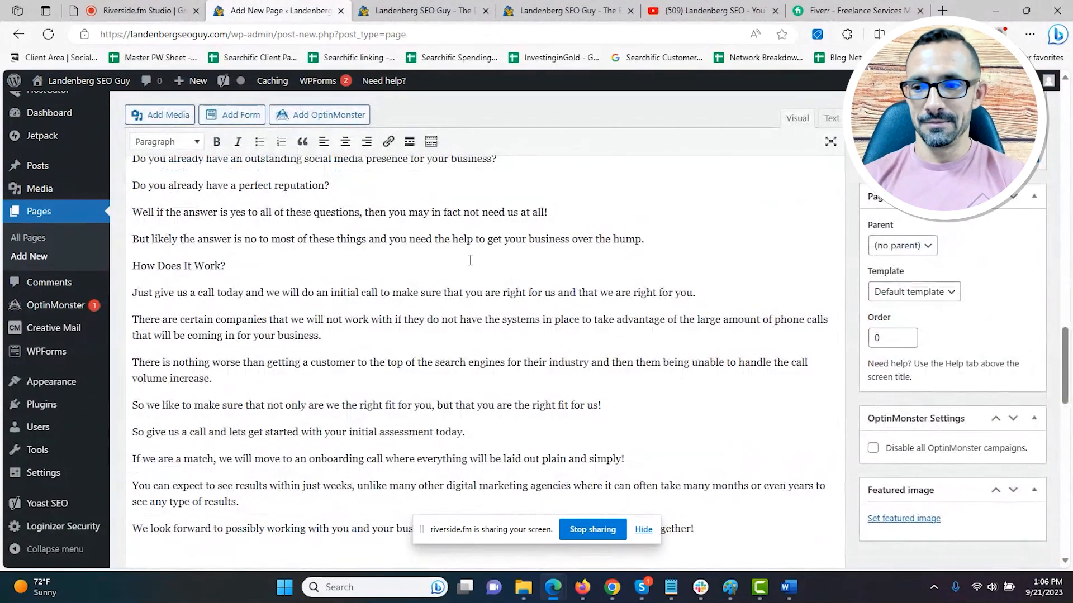
Step: Bold "Those days are long gone", "it's all about the internet" and "search engine optimization" in the Homepage's opening paragraphs
{"action": "left_click_drag", "start_coordinate": [1068, 356], "coordinate": [1055, 149]}
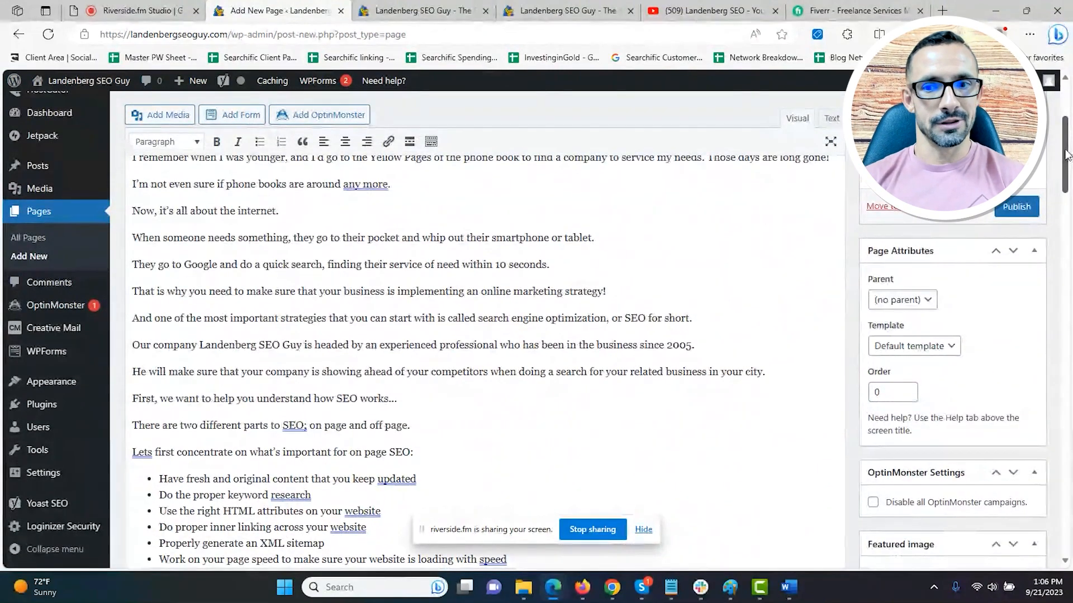
{"action": "scroll", "coordinate": [1070, 147], "scroll_direction": "up", "scroll_amount": 1}
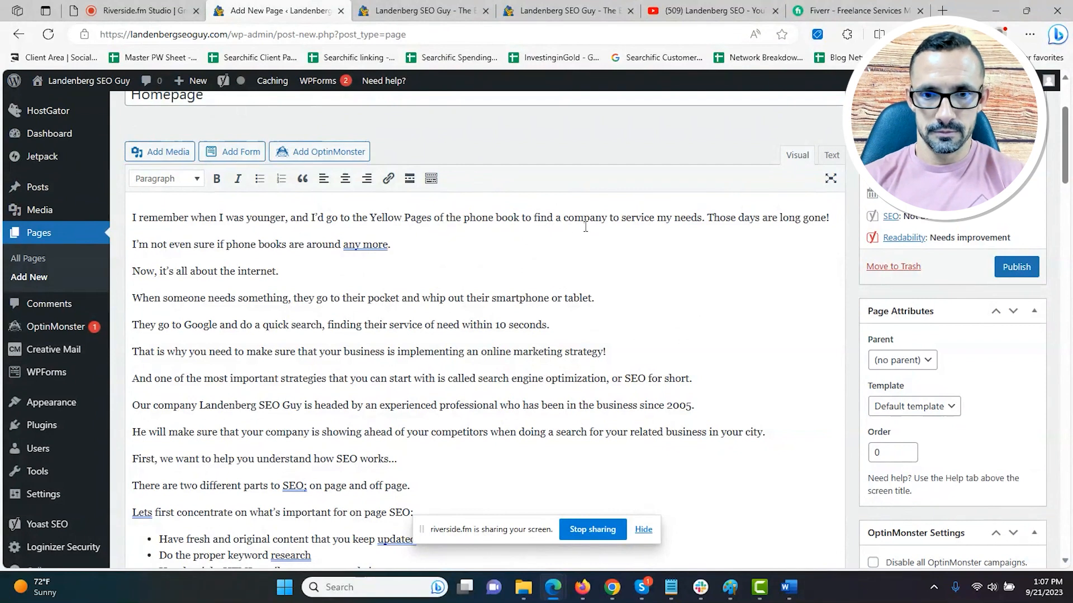
{"action": "left_click_drag", "start_coordinate": [826, 218], "coordinate": [707, 218]}
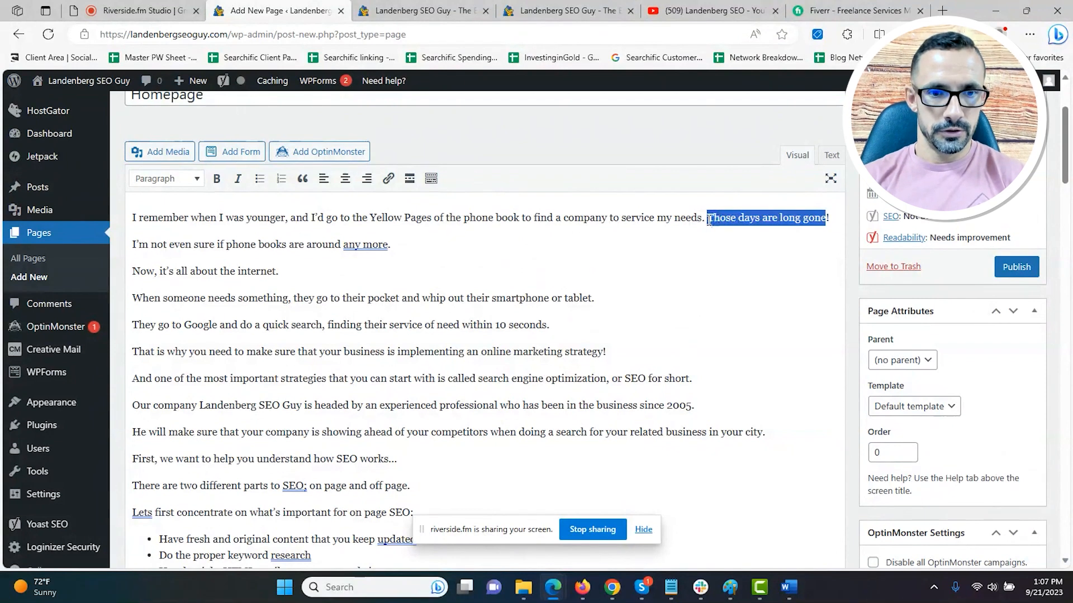
{"action": "left_click", "coordinate": [222, 183]}
{"action": "left_click", "coordinate": [361, 262]}
{"action": "left_click_drag", "start_coordinate": [274, 271], "coordinate": [160, 272]}
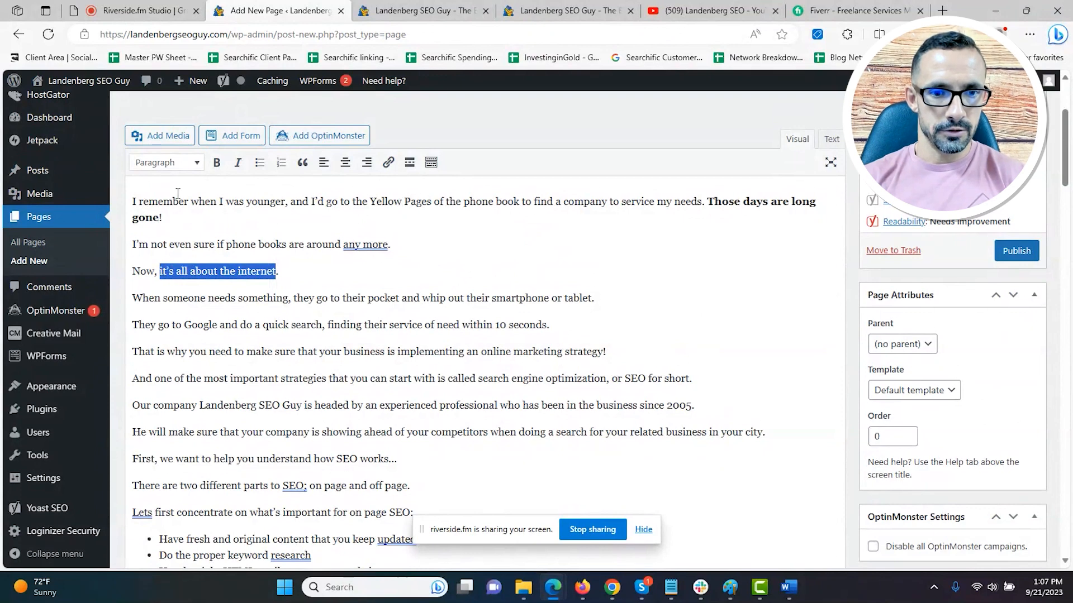
{"action": "left_click", "coordinate": [217, 170]}
{"action": "left_click_drag", "start_coordinate": [606, 379], "coordinate": [478, 380]}
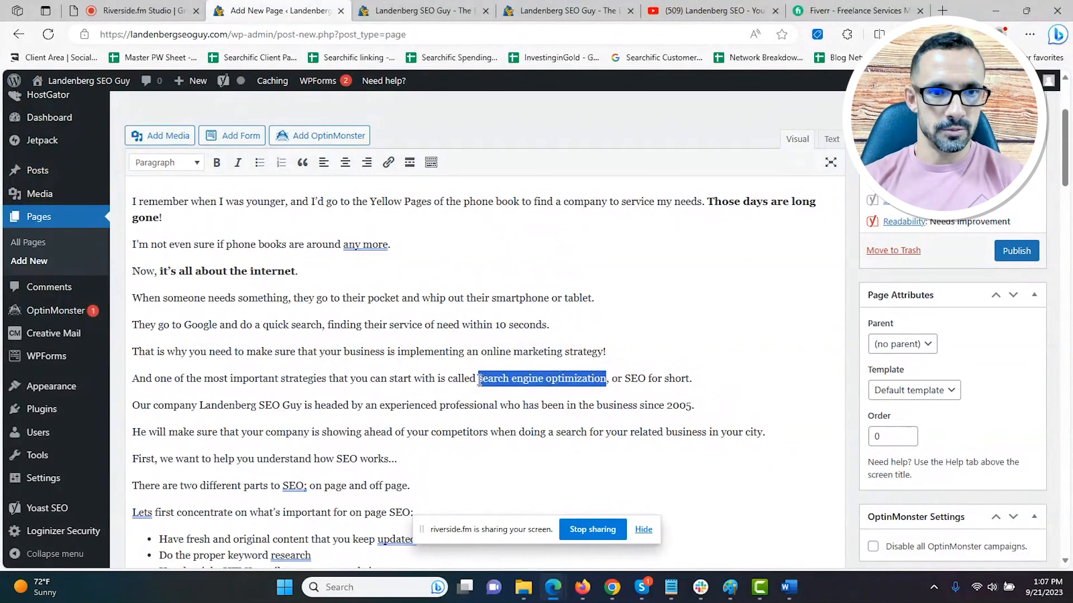
{"action": "left_click", "coordinate": [216, 163]}
Step: Italicize the on page SEO and off page SEO bulleted lists in the Homepage text
{"action": "scroll", "coordinate": [358, 211], "scroll_direction": "down", "scroll_amount": 5}
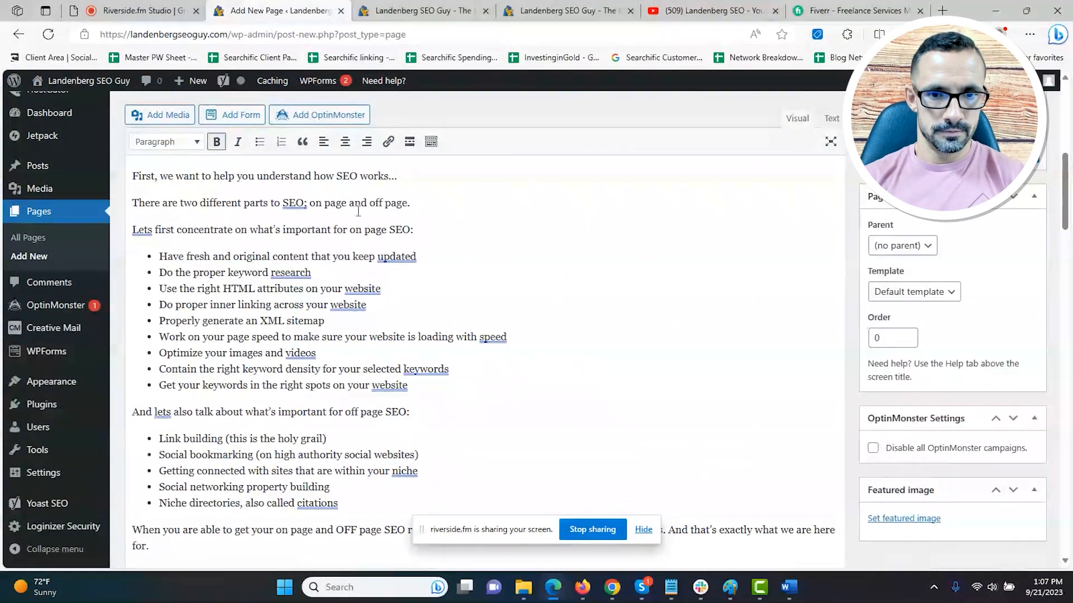
{"action": "left_click_drag", "start_coordinate": [408, 385], "coordinate": [142, 257]}
{"action": "left_click", "coordinate": [238, 142]}
{"action": "scroll", "coordinate": [412, 326], "scroll_direction": "down", "scroll_amount": 3}
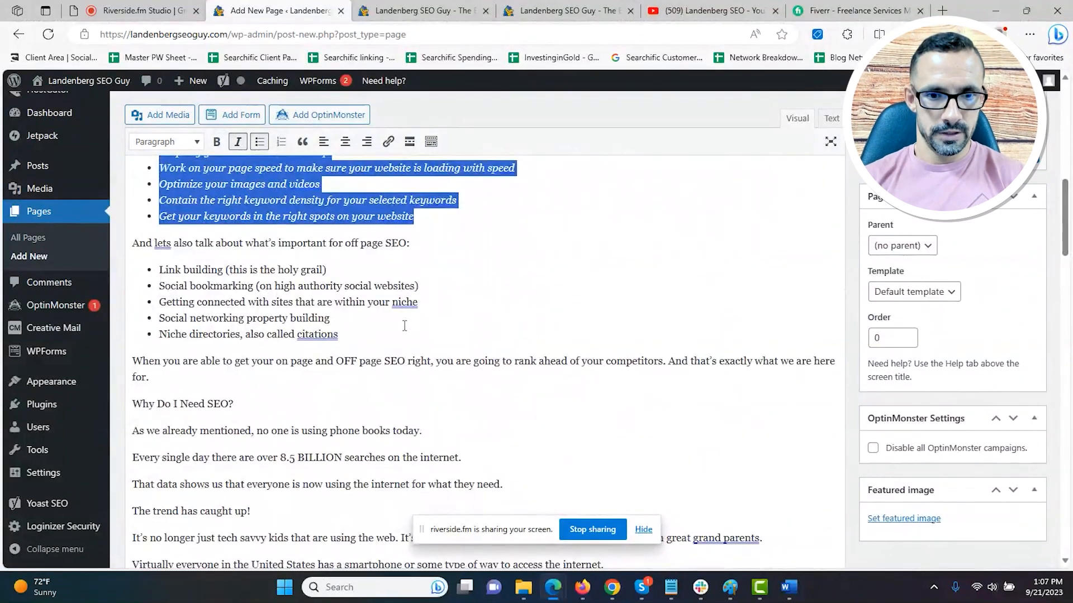
{"action": "left_click_drag", "start_coordinate": [338, 334], "coordinate": [136, 274]}
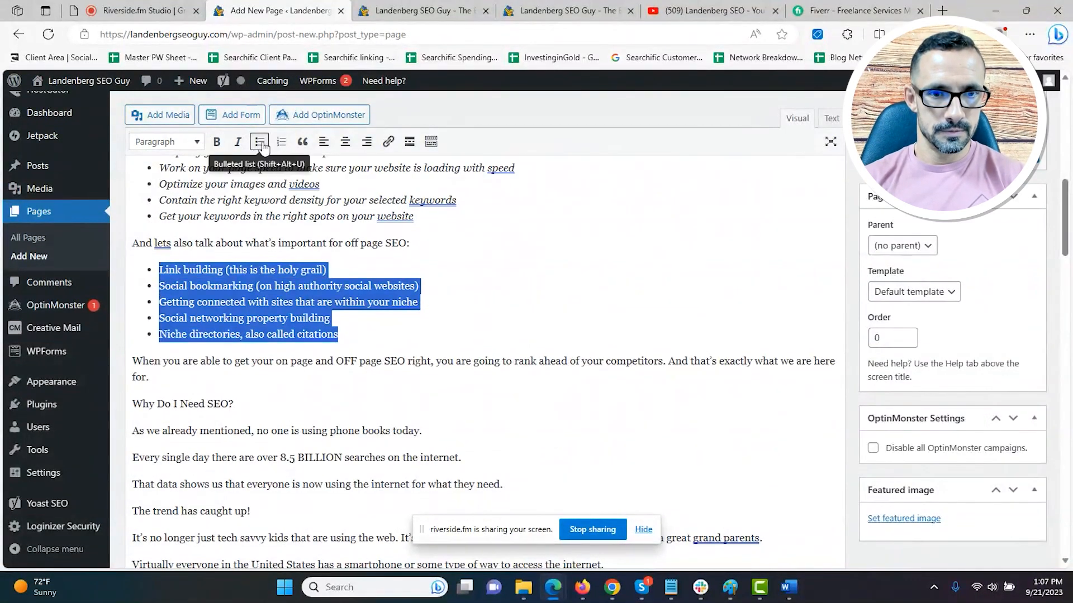
{"action": "left_click", "coordinate": [238, 141]}
{"action": "left_click", "coordinate": [264, 374]}
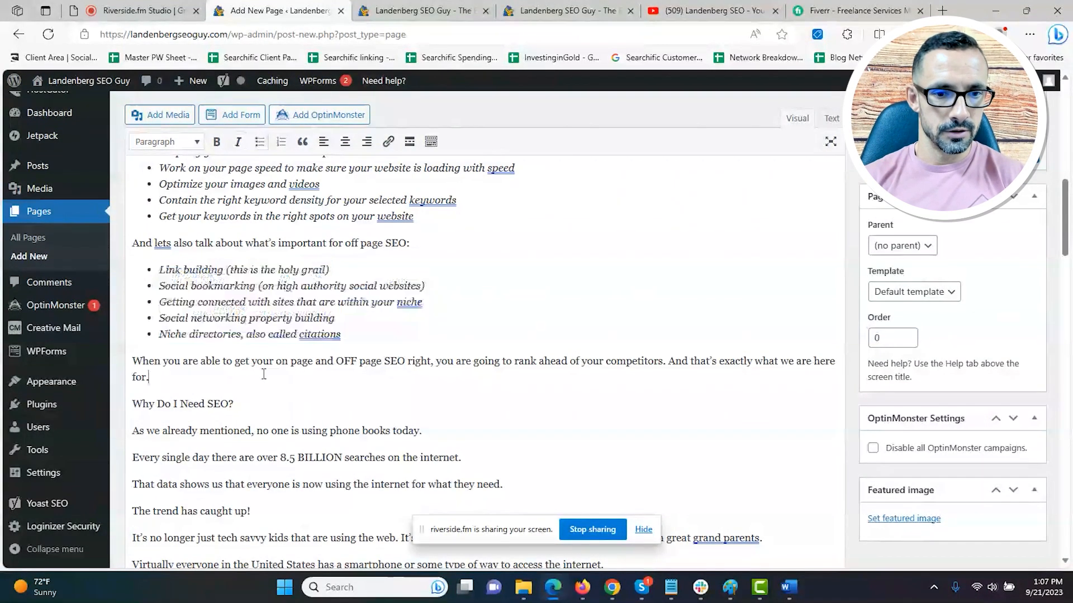
Step: Format the line "Why Do I Need SEO?" as Heading 2
{"action": "left_click_drag", "start_coordinate": [239, 403], "coordinate": [123, 406]}
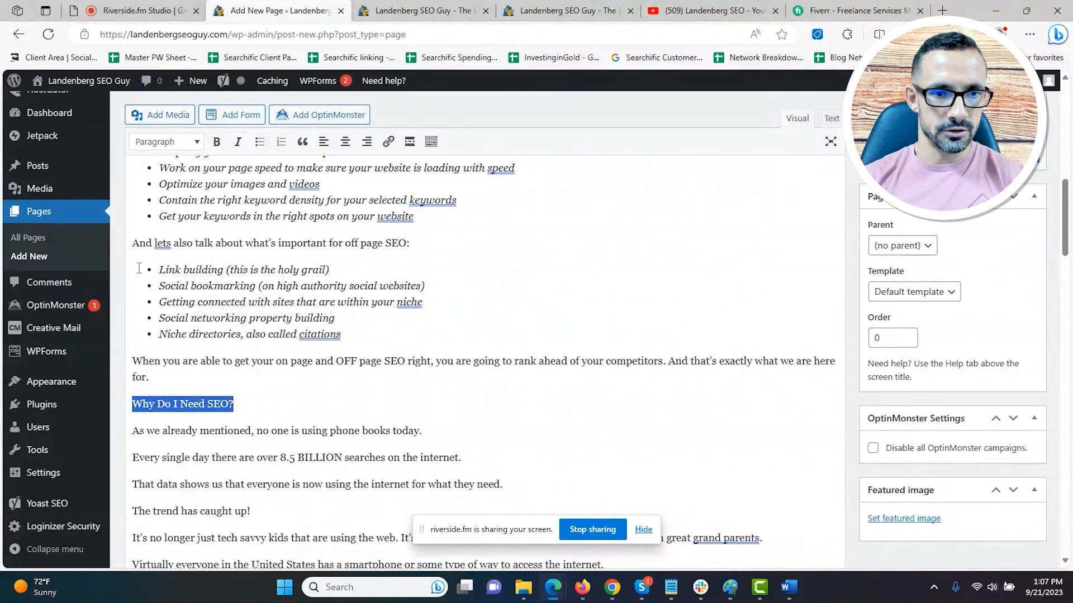
{"action": "left_click", "coordinate": [190, 142]}
{"action": "left_click", "coordinate": [176, 218]}
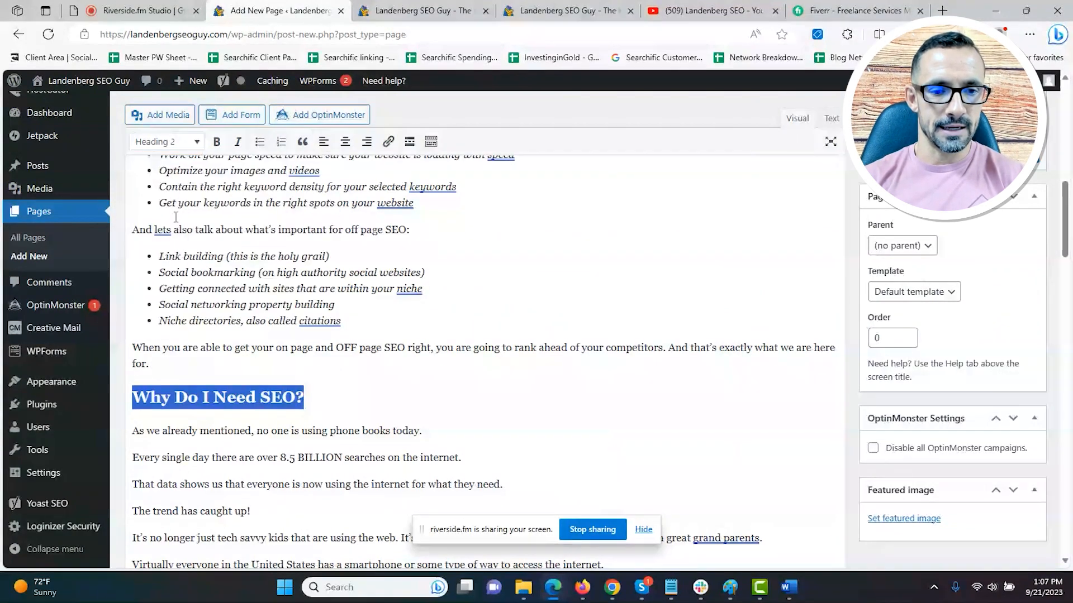
{"action": "left_click", "coordinate": [292, 398]}
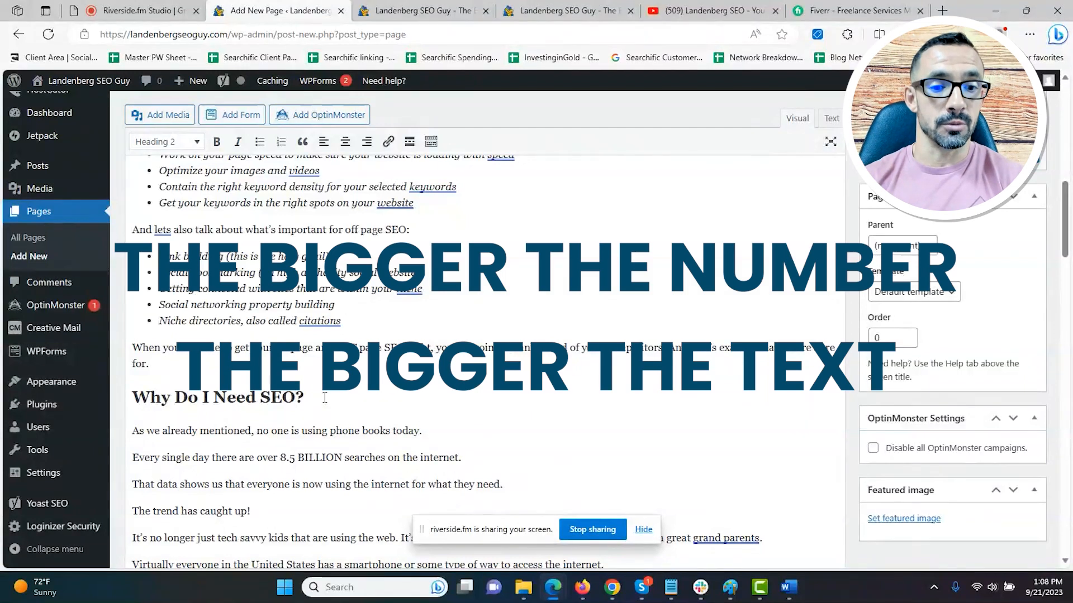
Step: Try the Heading 3 style on "Why Do I Need SEO?" and bring up the list of heading styles again
{"action": "left_click_drag", "start_coordinate": [304, 398], "coordinate": [132, 398]}
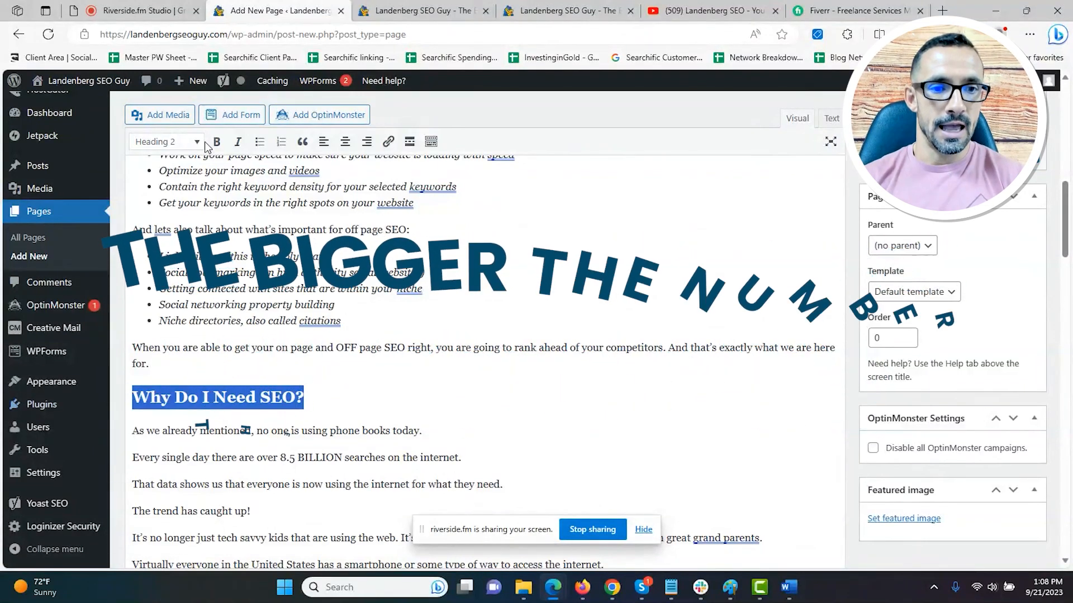
{"action": "left_click", "coordinate": [167, 141]}
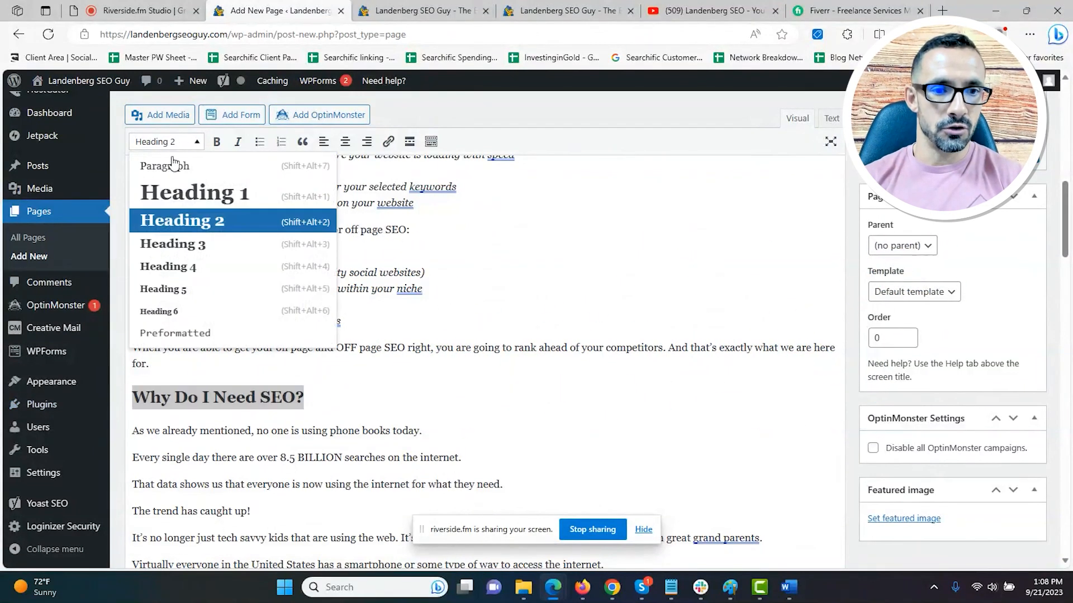
{"action": "left_click", "coordinate": [182, 245]}
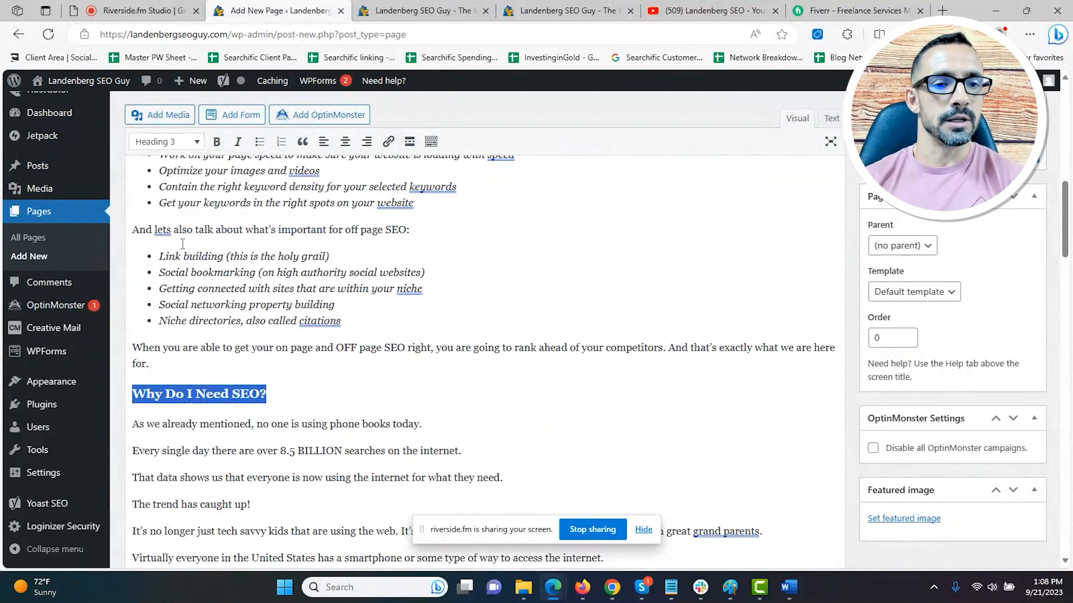
{"action": "left_click", "coordinate": [188, 143]}
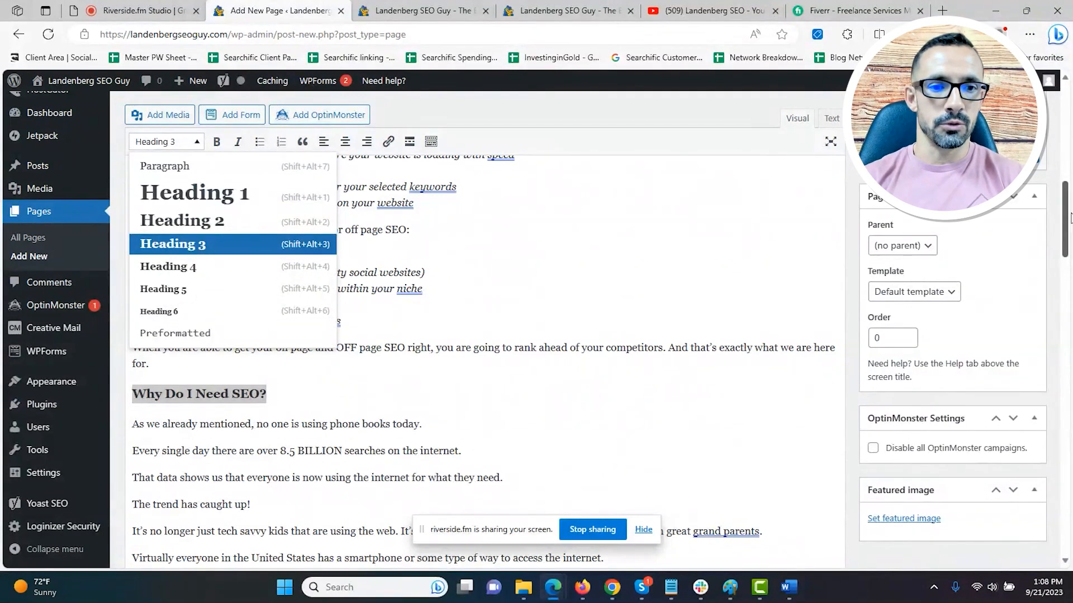
Step: Highlight the Homepage title above the page text to examine it as the page's main heading
{"action": "left_click_drag", "start_coordinate": [1069, 218], "coordinate": [1069, 126]}
{"action": "left_click_drag", "start_coordinate": [218, 205], "coordinate": [55, 202]}
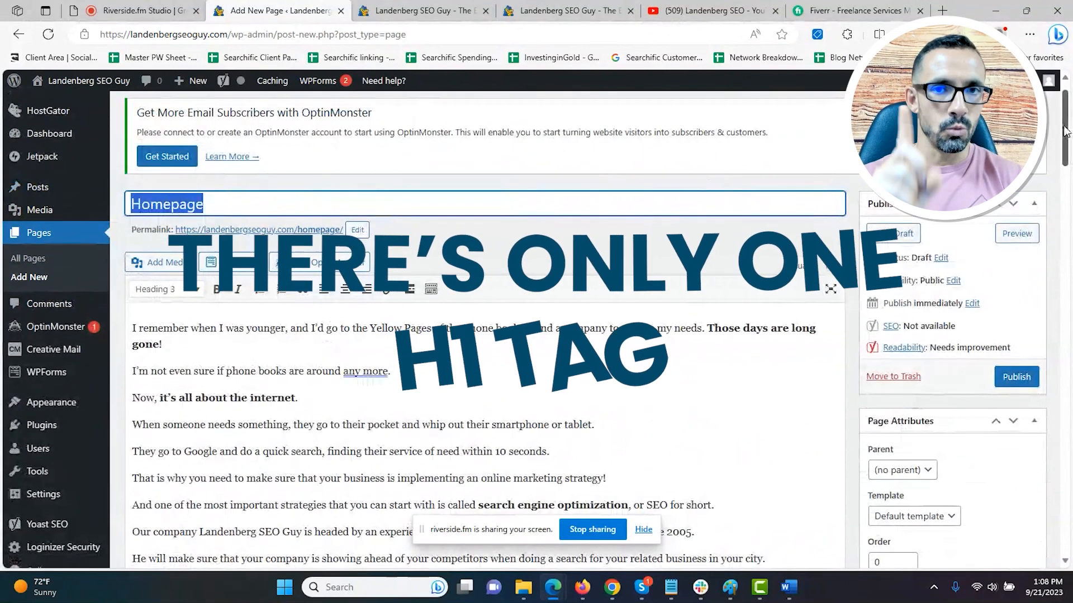
{"action": "left_click_drag", "start_coordinate": [1066, 132], "coordinate": [1066, 136]}
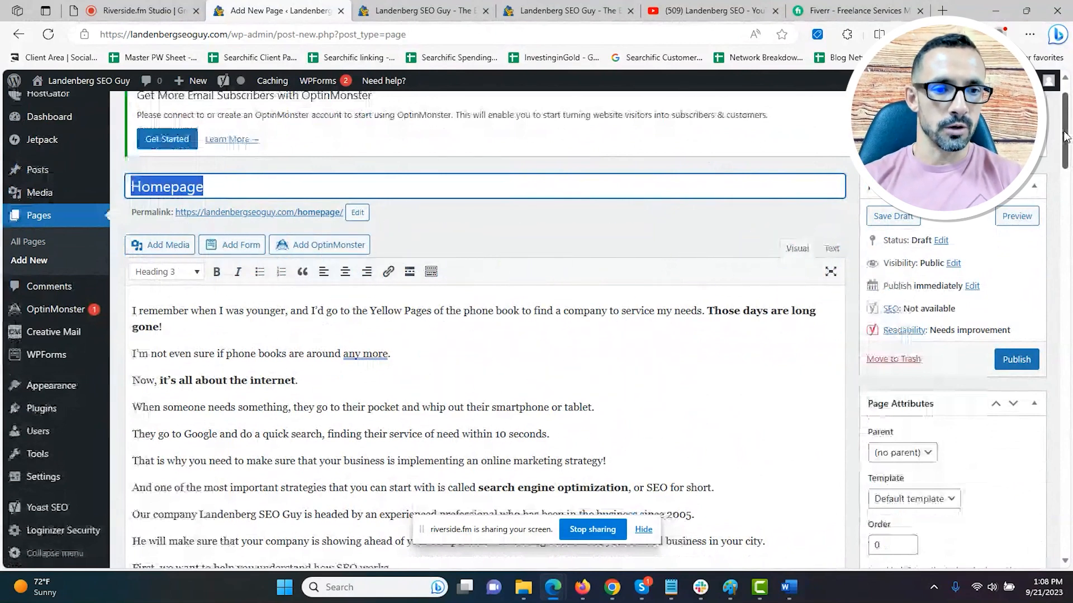
Step: Format the line "How Does It Work?" as Heading 2
{"action": "left_click_drag", "start_coordinate": [1065, 137], "coordinate": [1061, 212]}
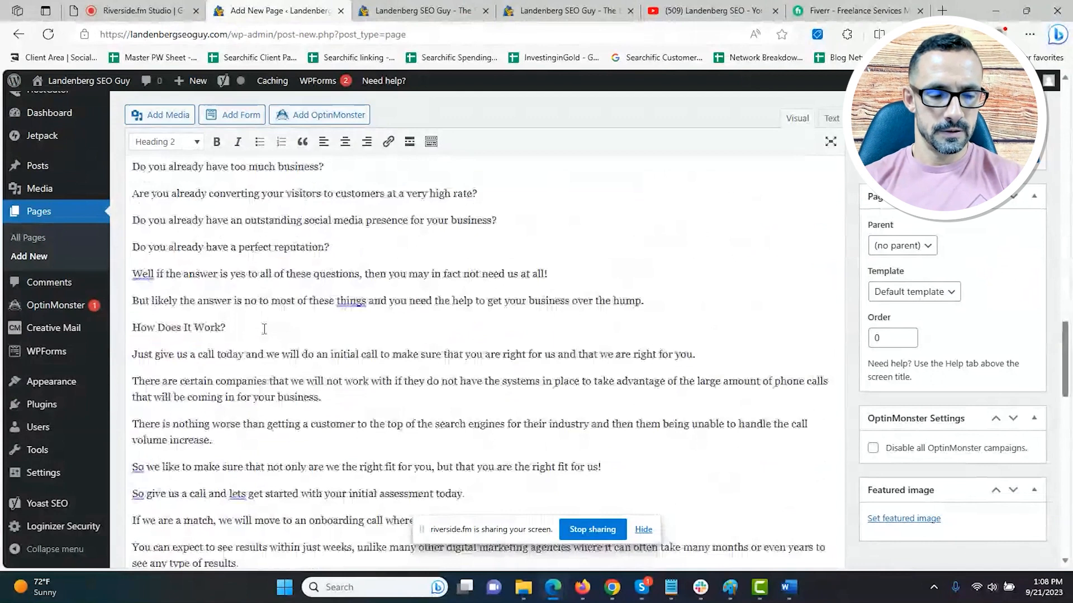
{"action": "left_click", "coordinate": [264, 328]}
{"action": "left_click", "coordinate": [178, 143]}
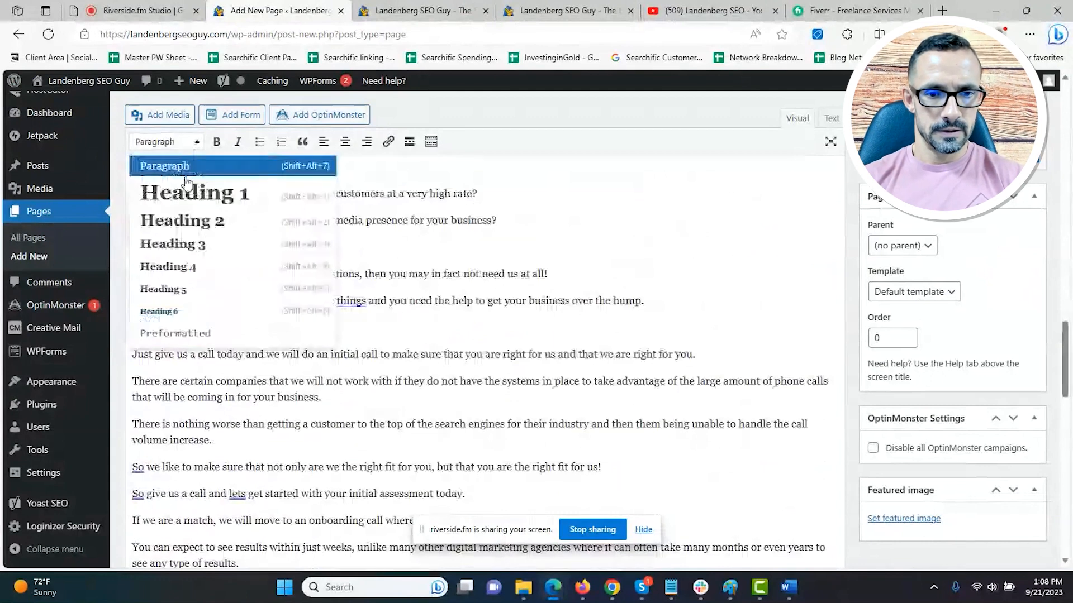
{"action": "left_click", "coordinate": [187, 223]}
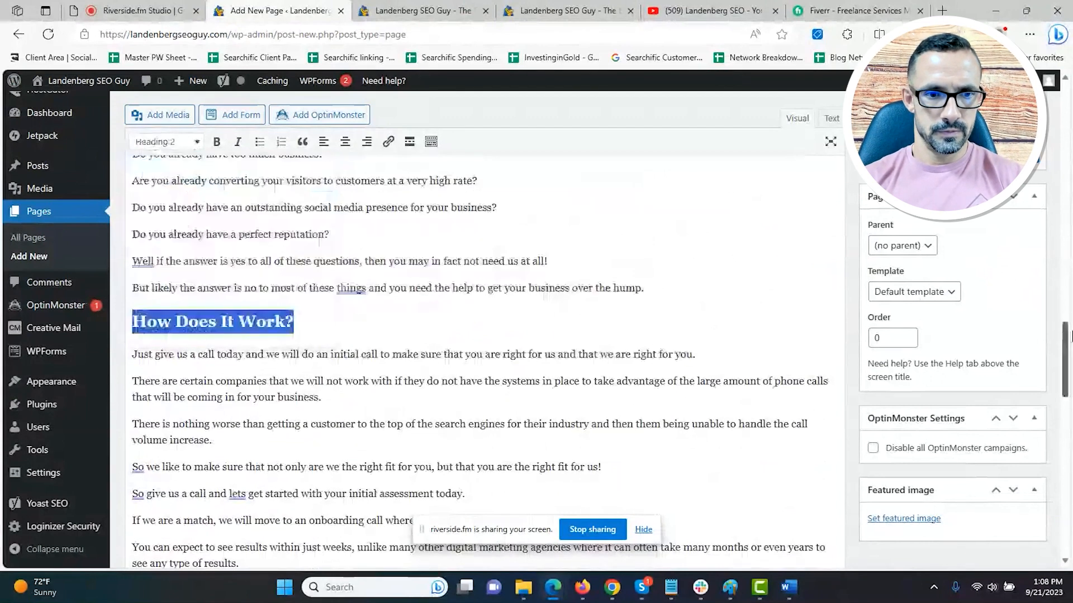
Step: Bold "we want to help you understand how SEO works", "on page", "off page", and both "what's important for" phrases introducing the bulleted lists
{"action": "left_click_drag", "start_coordinate": [1066, 347], "coordinate": [1069, 153]}
{"action": "left_click_drag", "start_coordinate": [160, 354], "coordinate": [310, 382]}
{"action": "left_click", "coordinate": [216, 141]}
{"action": "left_click", "coordinate": [348, 382]}
{"action": "left_click", "coordinate": [217, 141]}
{"action": "left_click_drag", "start_coordinate": [419, 382], "coordinate": [246, 408]}
{"action": "left_click", "coordinate": [217, 142]}
{"action": "left_click", "coordinate": [217, 141]}
{"action": "scroll", "coordinate": [418, 296], "scroll_direction": "down", "scroll_amount": 5}
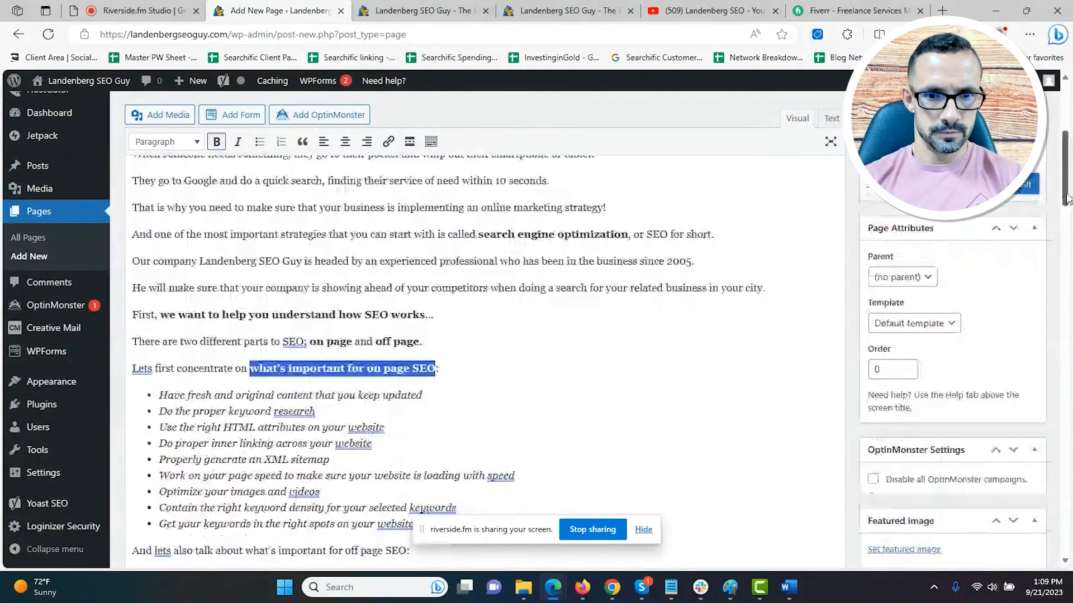
{"action": "left_click_drag", "start_coordinate": [418, 296], "coordinate": [245, 299]}
{"action": "left_click", "coordinate": [217, 141]}
Step: Bold "there are over 8.5 BILLION searches on the internet" and "Virtually everyone in the United States has a smartphone"
{"action": "scroll", "coordinate": [461, 215], "scroll_direction": "down", "scroll_amount": 5}
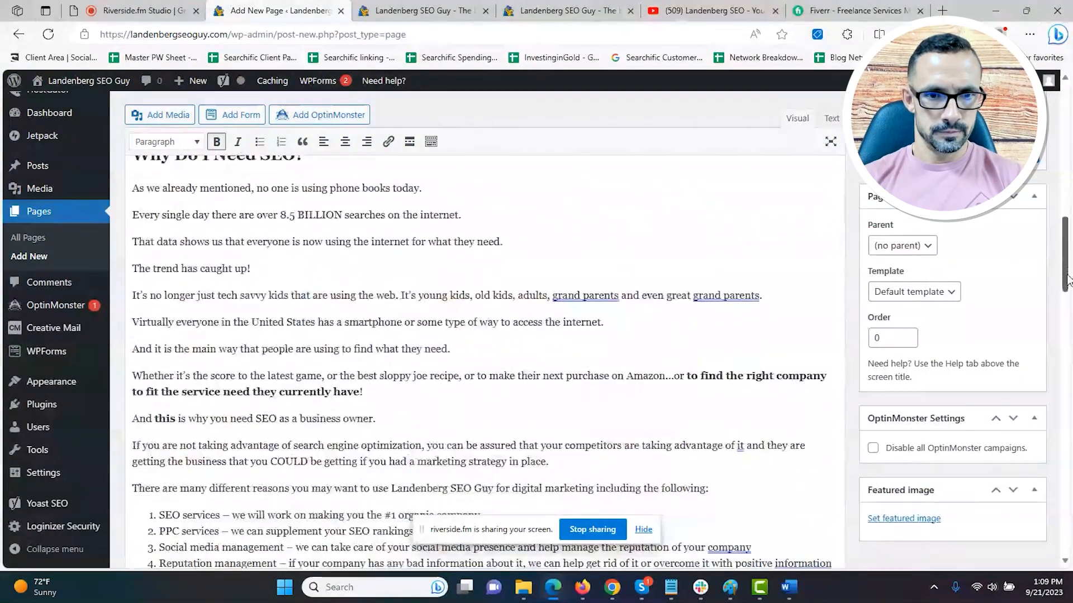
{"action": "left_click_drag", "start_coordinate": [459, 214], "coordinate": [211, 214]}
{"action": "left_click", "coordinate": [217, 142]}
{"action": "left_click_drag", "start_coordinate": [402, 322], "coordinate": [132, 322]}
{"action": "left_click", "coordinate": [216, 142]}
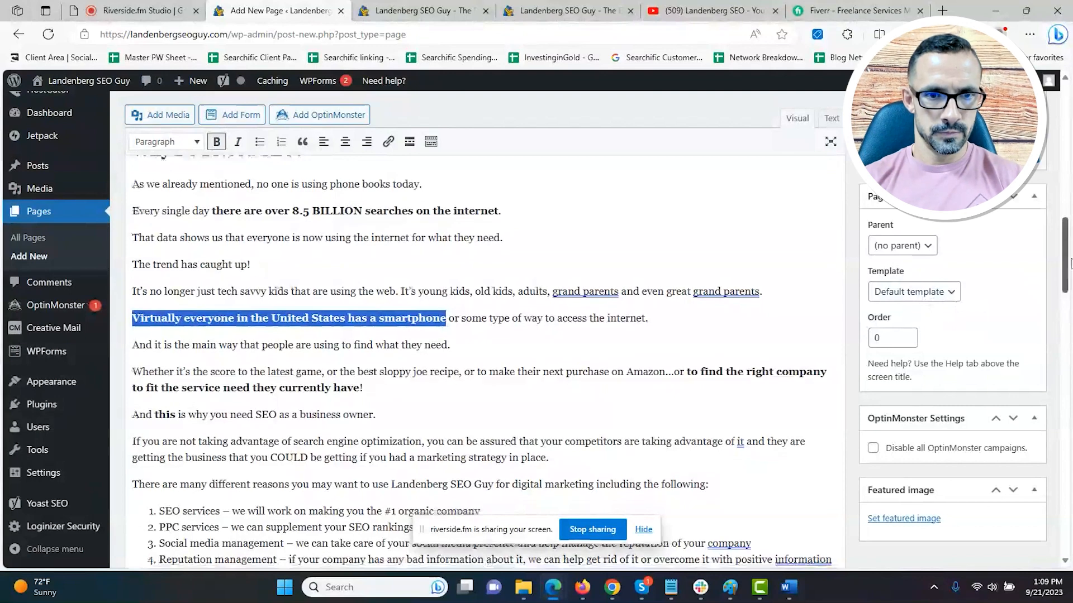
Step: Bold "business that you COULD be getting" and italicize the numbered list of services below it
{"action": "scroll", "coordinate": [1071, 263], "scroll_direction": "down", "scroll_amount": 3}
{"action": "left_click_drag", "start_coordinate": [382, 286], "coordinate": [184, 286]}
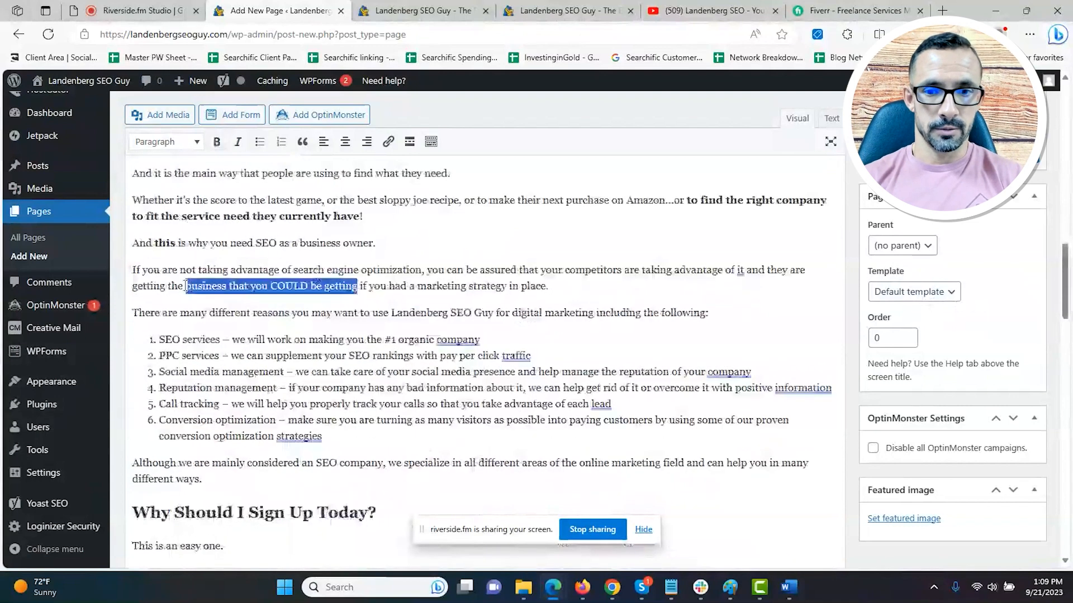
{"action": "left_click", "coordinate": [217, 141]}
{"action": "left_click_drag", "start_coordinate": [323, 437], "coordinate": [137, 342]}
{"action": "left_click", "coordinate": [238, 141]}
Step: Bold "#1 company" under "Why Should I Sign Up Today?" and "give us a call today" under "How Does It Work?"
{"action": "left_click_drag", "start_coordinate": [1068, 277], "coordinate": [1068, 330]}
{"action": "left_click_drag", "start_coordinate": [283, 218], "coordinate": [218, 218]}
{"action": "left_click", "coordinate": [217, 142]}
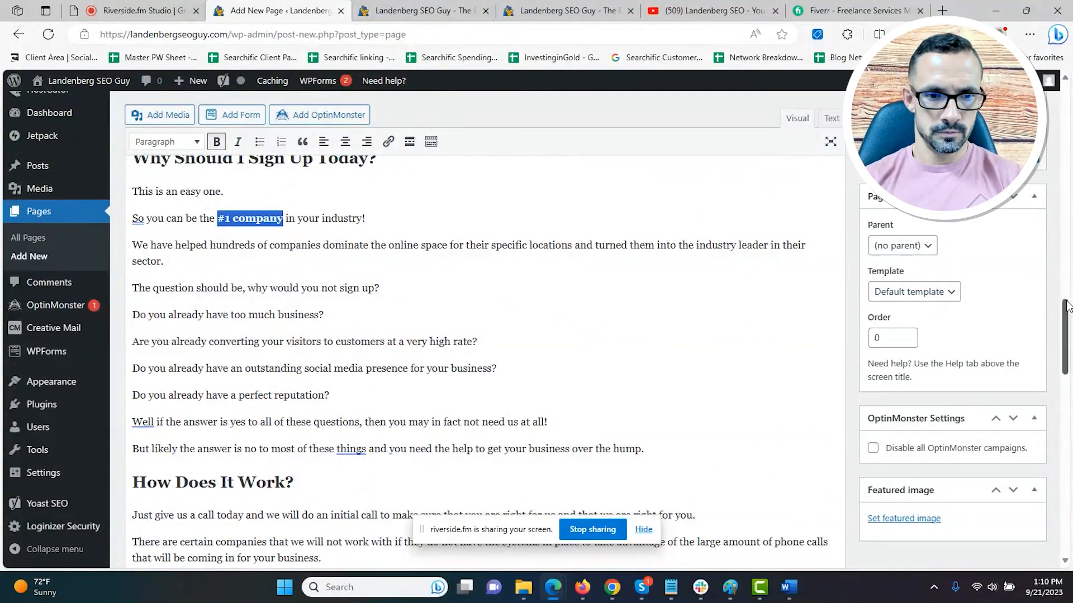
{"action": "left_click_drag", "start_coordinate": [1069, 337], "coordinate": [1069, 383]}
{"action": "left_click_drag", "start_coordinate": [257, 219], "coordinate": [155, 218]}
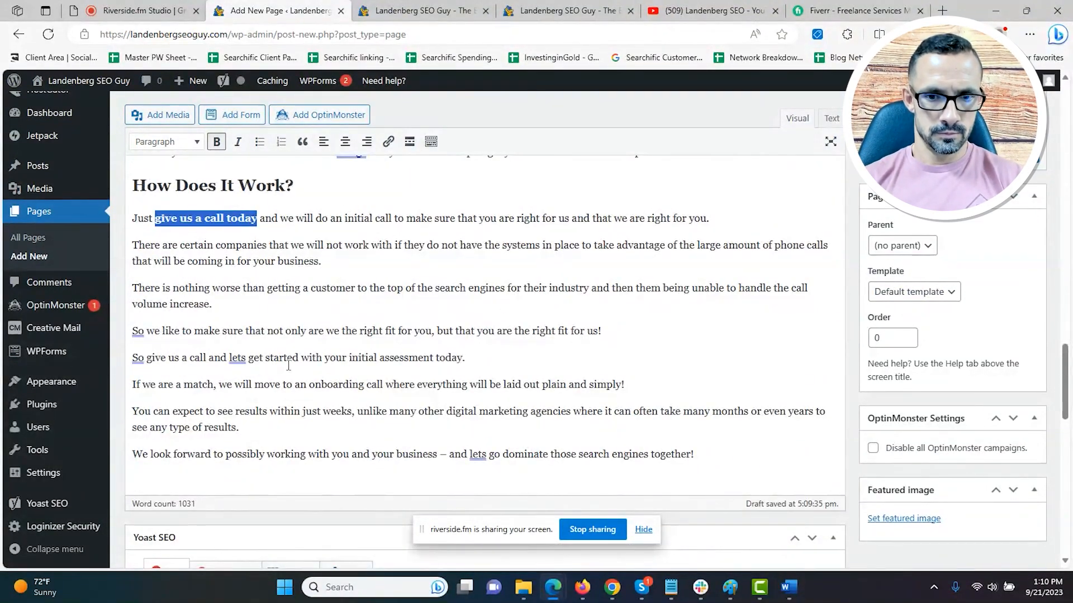
{"action": "left_click_drag", "start_coordinate": [1069, 383], "coordinate": [1069, 324]}
{"action": "left_click", "coordinate": [626, 343]}
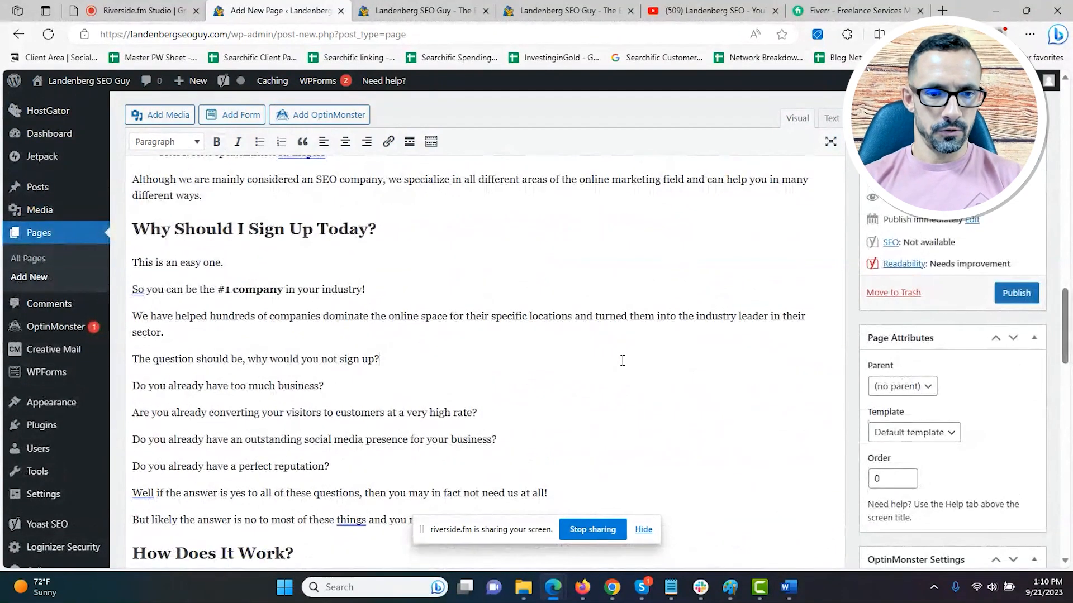
{"action": "left_click_drag", "start_coordinate": [209, 414], "coordinate": [328, 414]}
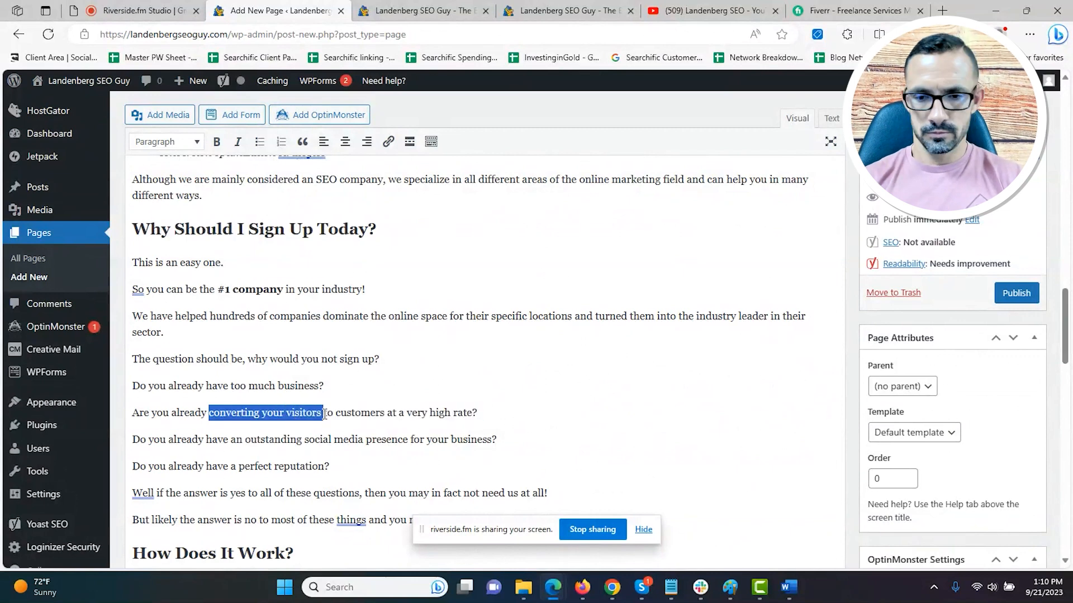
{"action": "left_click", "coordinate": [383, 414]}
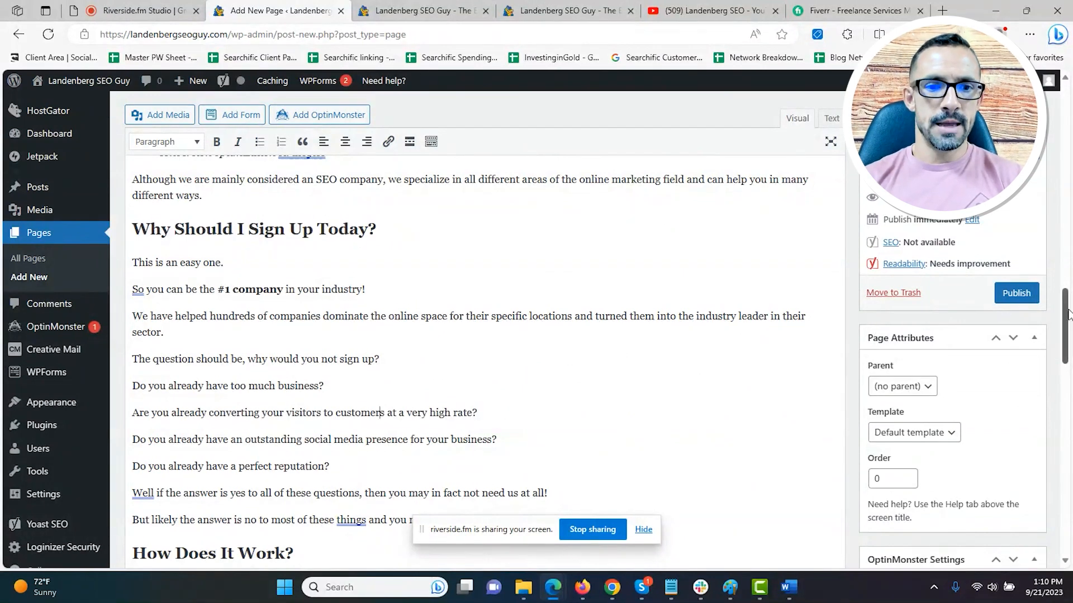
Step: Review the formatted Homepage text from the title down to the on page SEO list
{"action": "left_click_drag", "start_coordinate": [1069, 309], "coordinate": [1070, 122]}
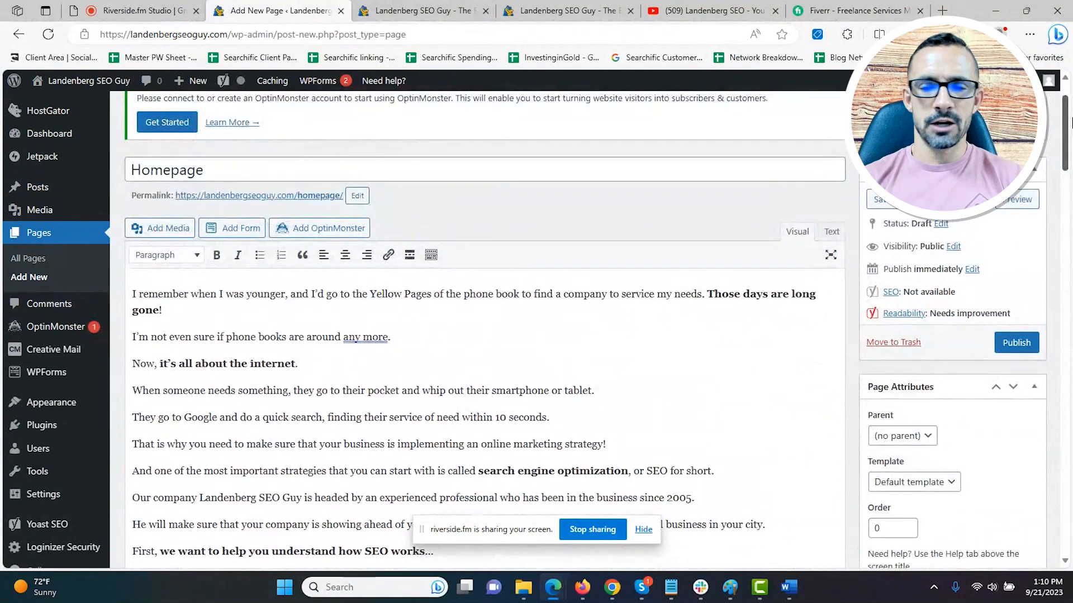
{"action": "left_click_drag", "start_coordinate": [1070, 122], "coordinate": [1071, 124]}
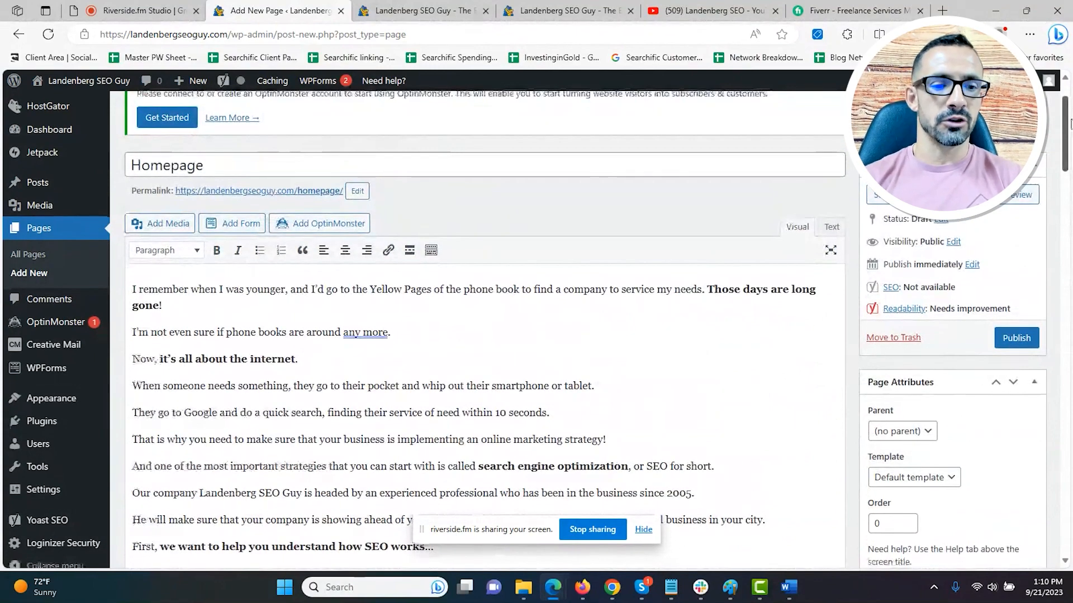
{"action": "left_click_drag", "start_coordinate": [1070, 124], "coordinate": [1070, 131]}
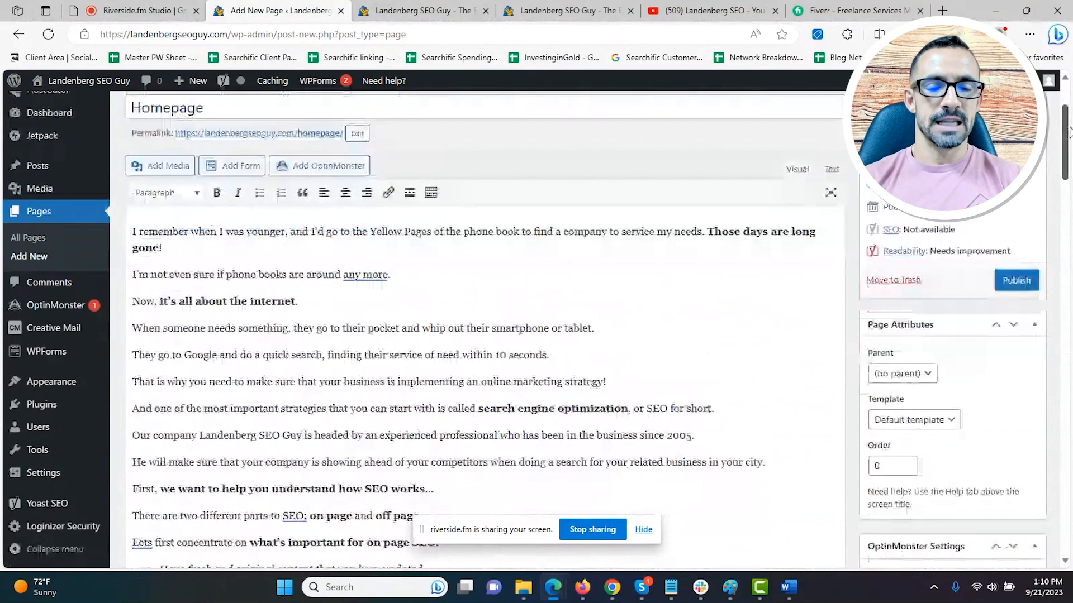
{"action": "left_click_drag", "start_coordinate": [1069, 132], "coordinate": [1069, 135]}
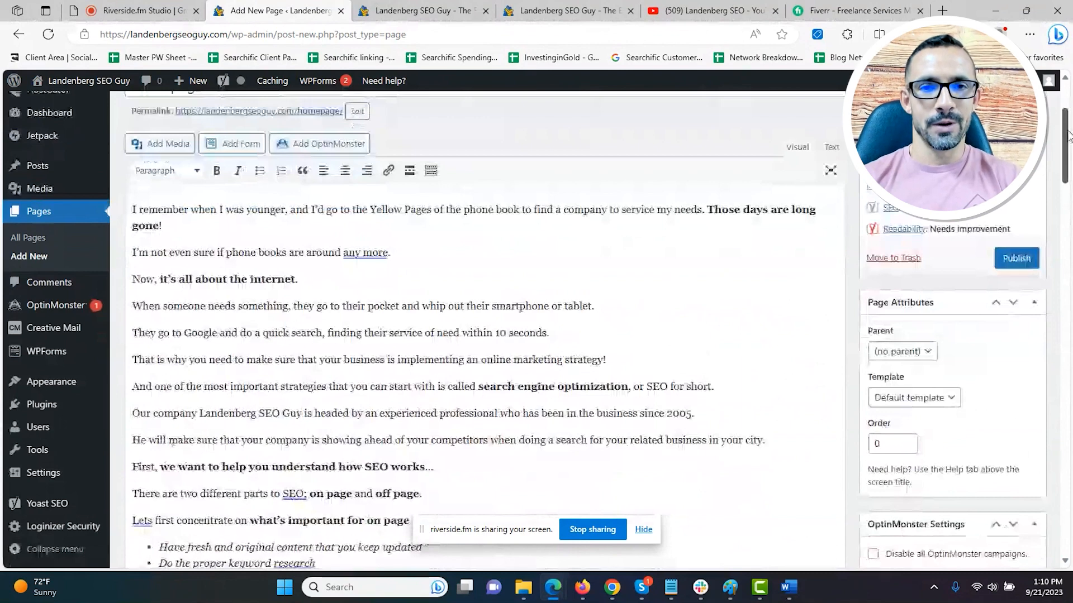
{"action": "left_click_drag", "start_coordinate": [1068, 134], "coordinate": [1068, 140]}
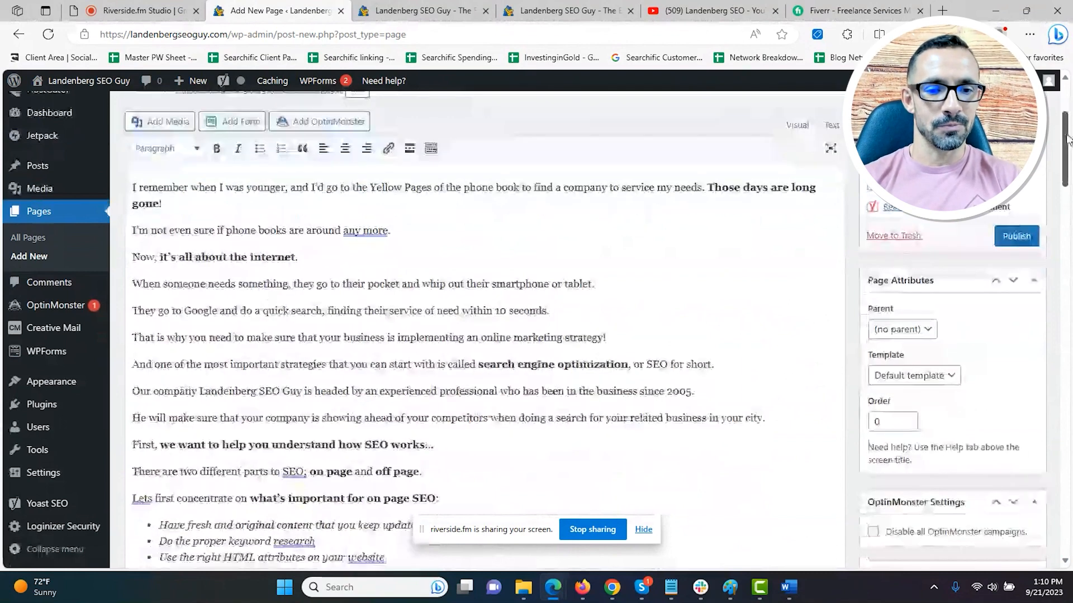
{"action": "left_click_drag", "start_coordinate": [1068, 140], "coordinate": [1068, 151]}
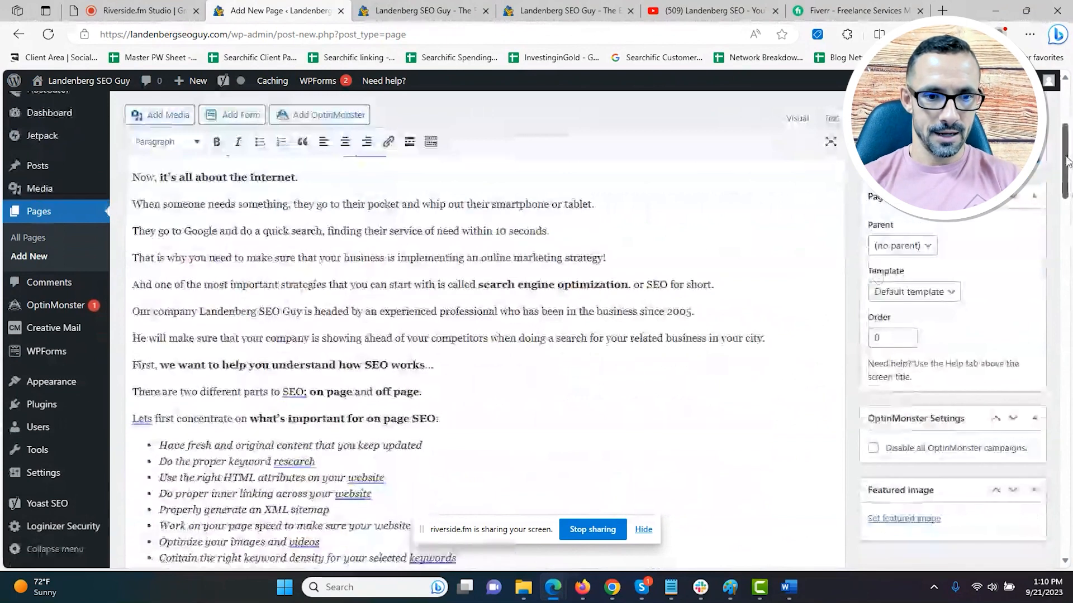
{"action": "mouse_move", "coordinate": [1067, 160]}
{"action": "left_mouse_down"}
{"action": "mouse_move", "coordinate": [1068, 146]}
{"action": "mouse_move", "coordinate": [1068, 173]}
{"action": "left_mouse_up"}
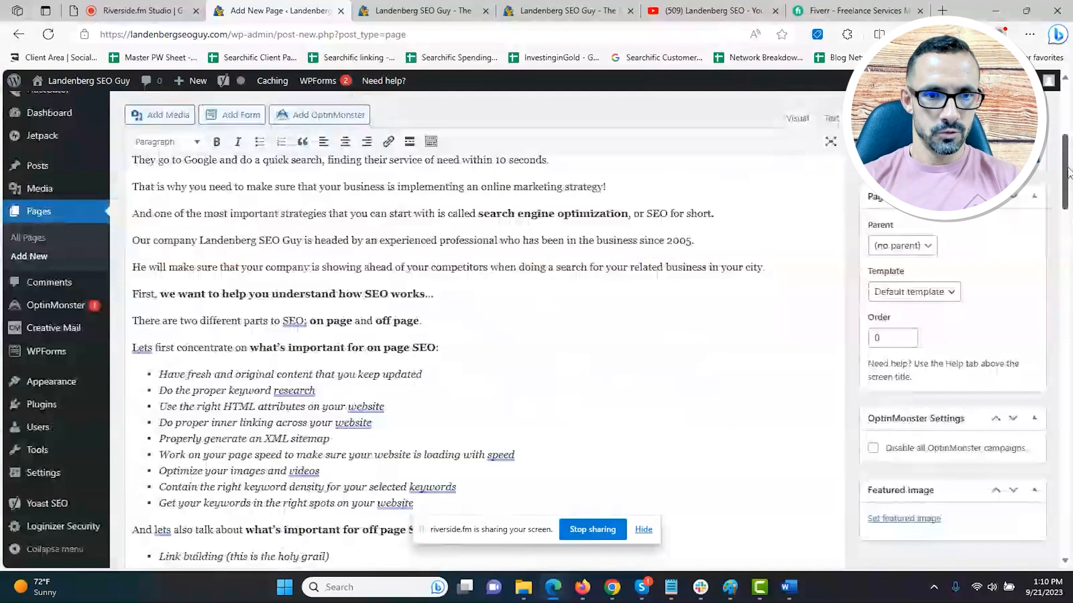
Step: Upload the landenbergseoguy1 image from the Landenberg SEO Guy folder to the page's media
{"action": "left_click", "coordinate": [158, 115]}
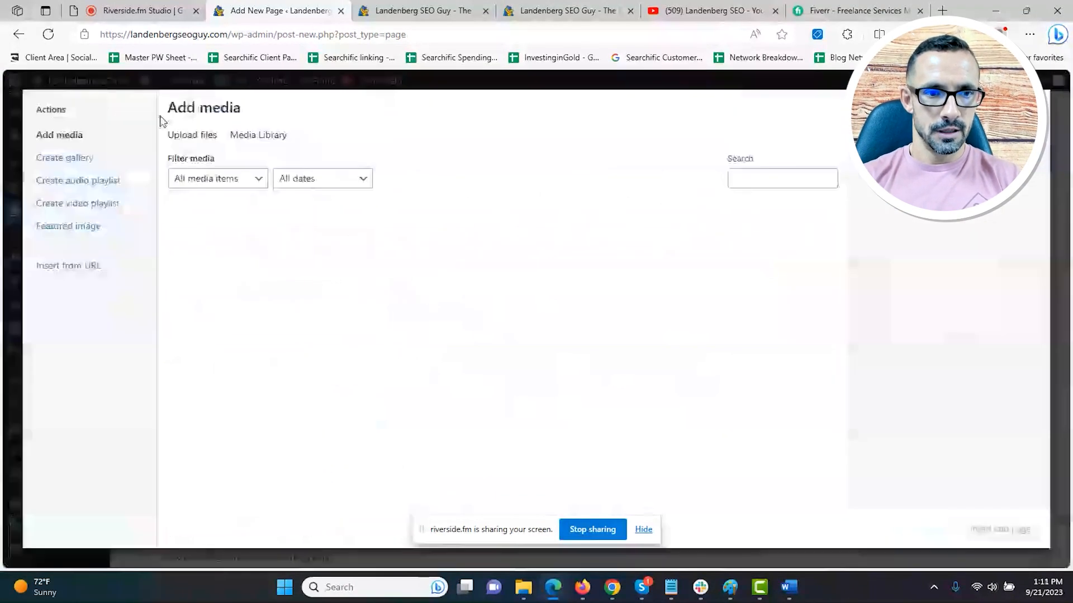
{"action": "left_click", "coordinate": [202, 139]}
{"action": "left_click", "coordinate": [604, 328]}
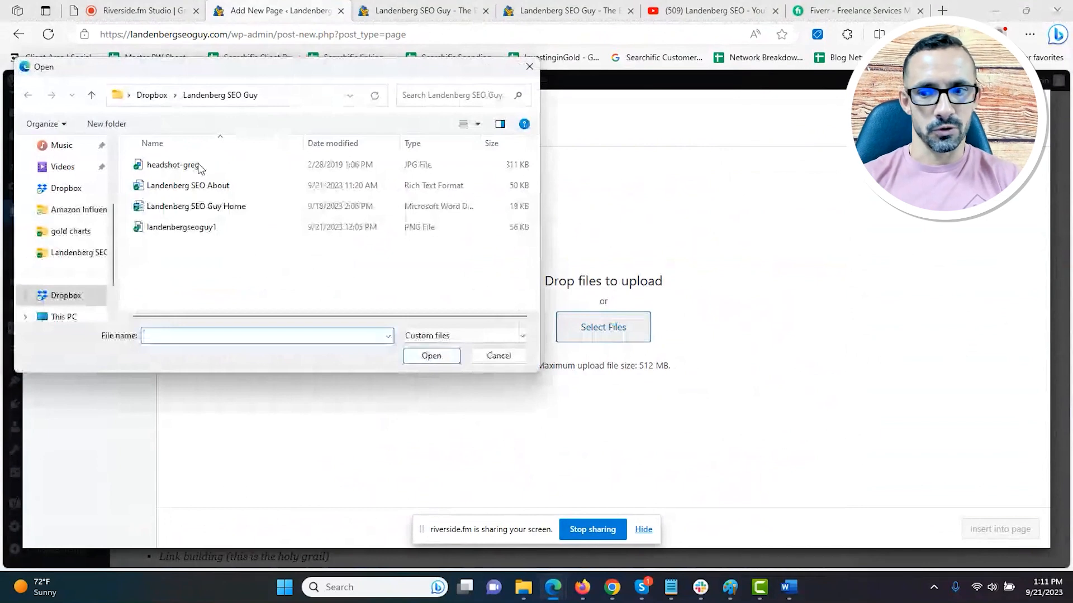
{"action": "double_click", "coordinate": [188, 228]}
Step: Set the uploaded image's size to Large – 1024 × 358 and insert it below the "There are two different parts to SEO" line
{"action": "scroll", "coordinate": [1046, 403], "scroll_direction": "down", "scroll_amount": 5}
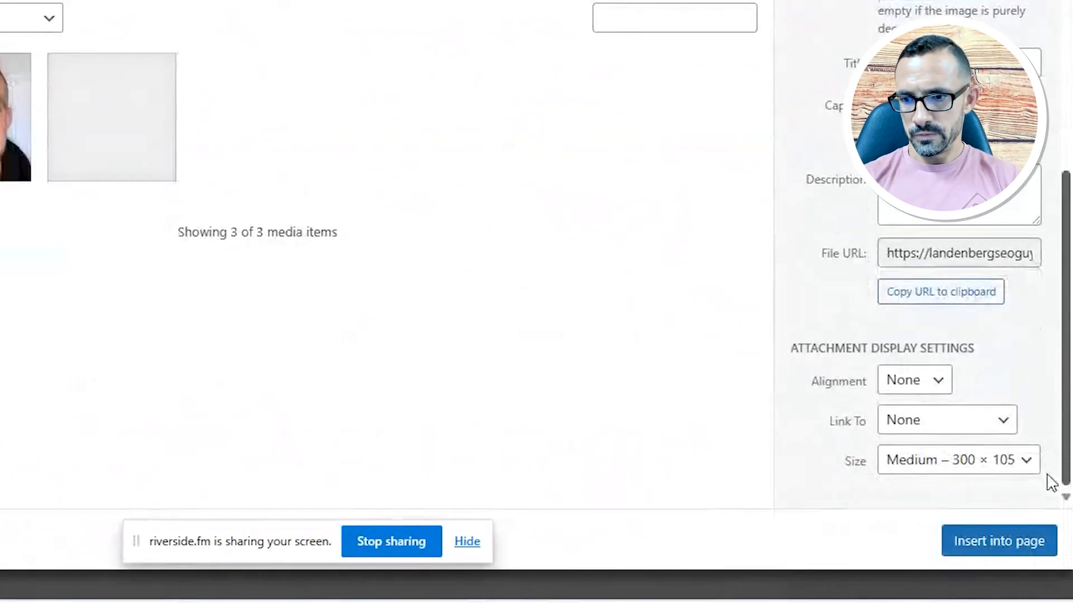
{"action": "left_click", "coordinate": [1016, 470]}
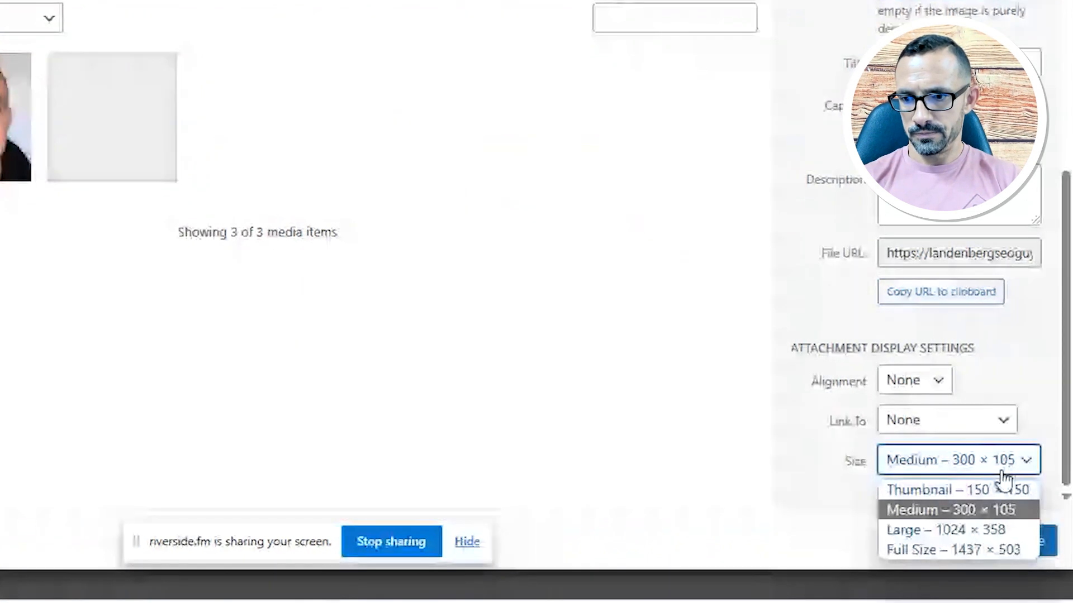
{"action": "left_click", "coordinate": [984, 530]}
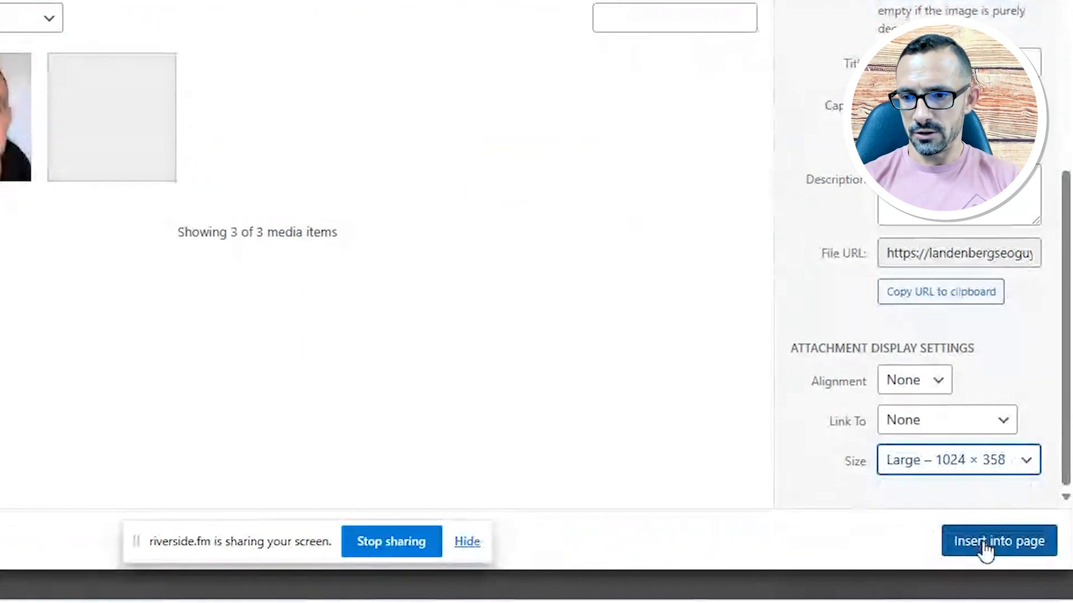
{"action": "left_click", "coordinate": [1008, 459]}
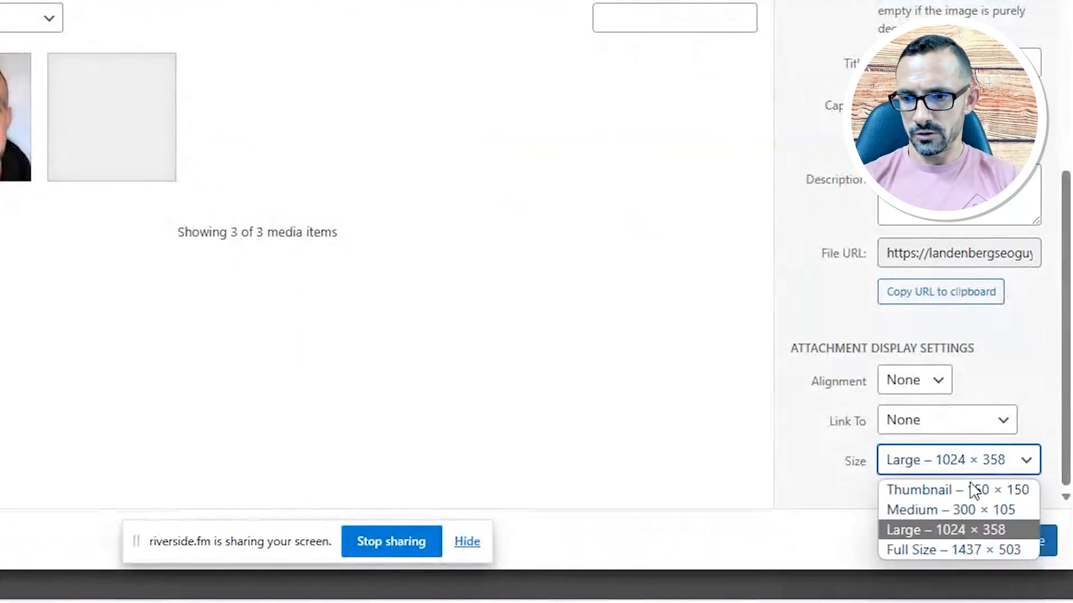
{"action": "left_click", "coordinate": [966, 529]}
{"action": "left_click", "coordinate": [985, 542]}
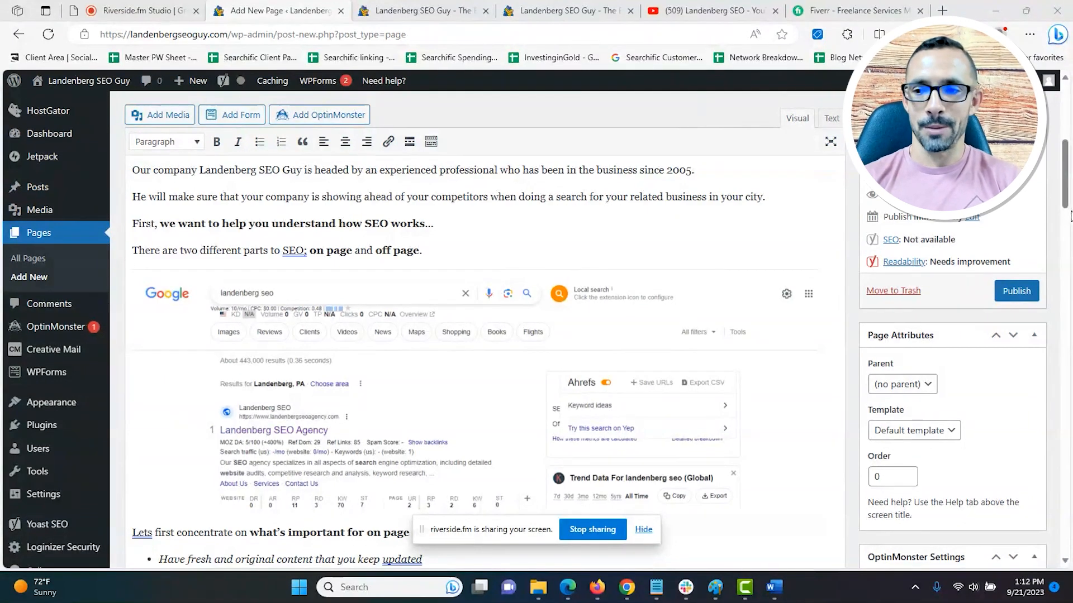
Step: Add a signature line with the owner's full name and ", CEO" below the Homepage's last paragraph, followed by a new empty line
{"action": "left_click_drag", "start_coordinate": [1068, 193], "coordinate": [1060, 253]}
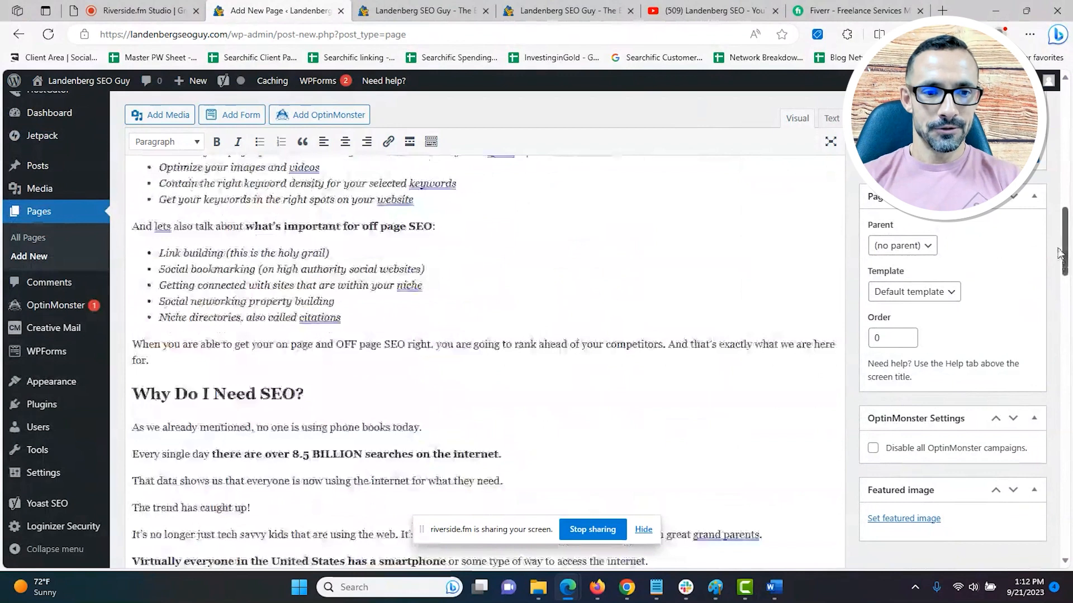
{"action": "left_click_drag", "start_coordinate": [1060, 252], "coordinate": [1059, 437]}
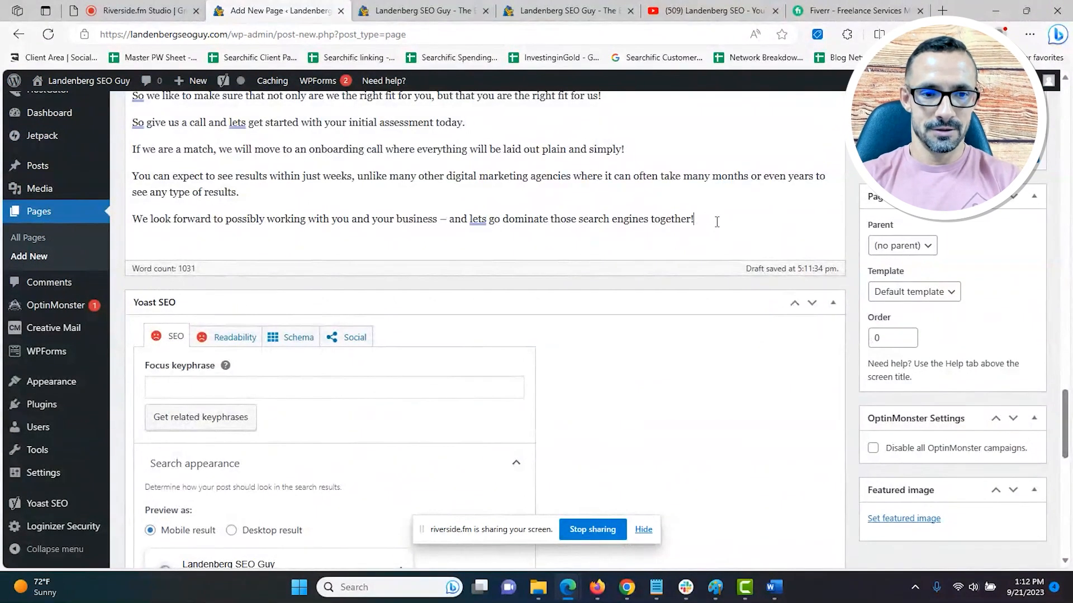
{"action": "key", "text": "Return"}
{"action": "type", "text": "Greg Morrisd"}
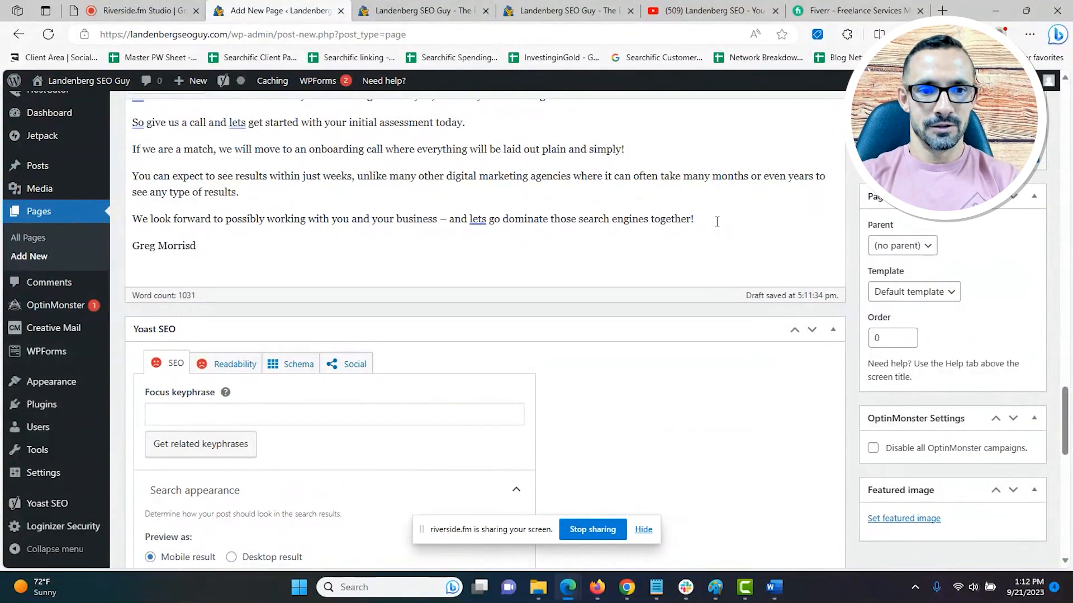
{"action": "type", "text": "oSEO"}
{"action": "key", "text": "BackSpace"}
{"action": "key", "text": "BackSpace"}
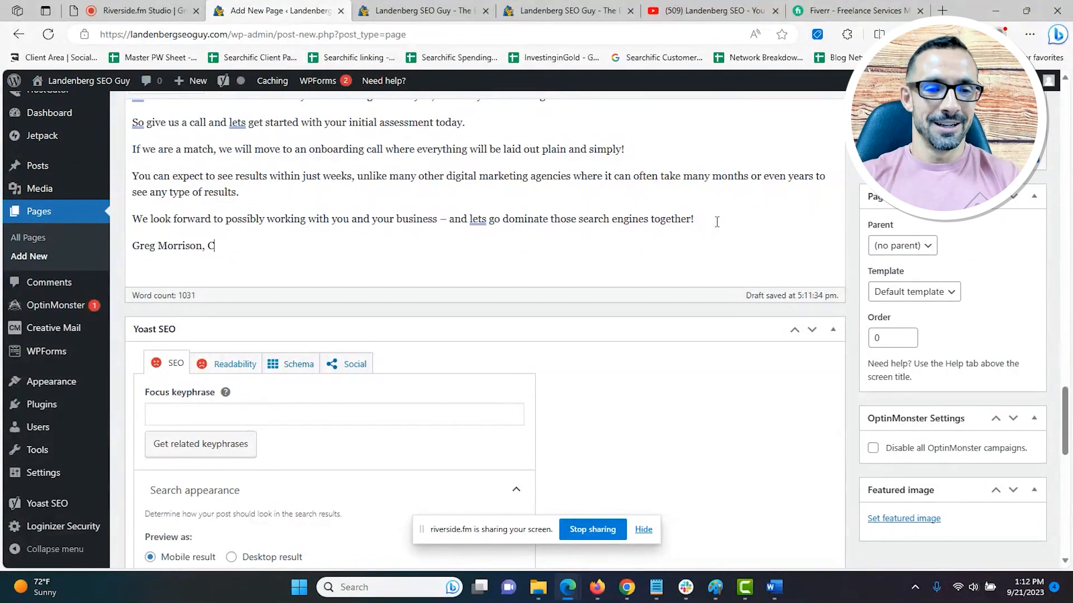
{"action": "key", "text": "Return"}
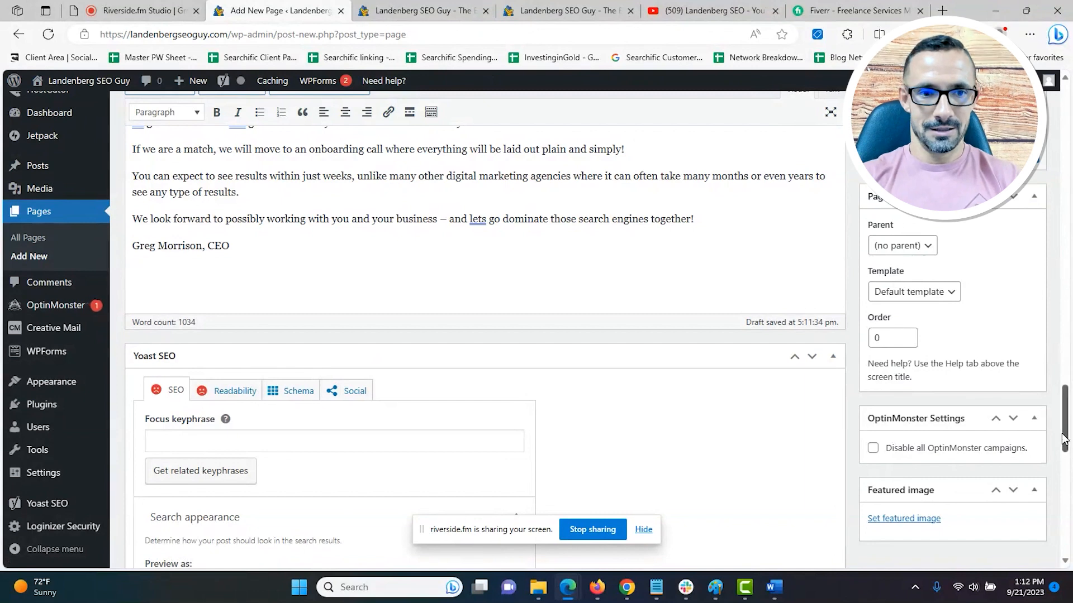
Step: Insert the owner's headshot from the media library below the signature line
{"action": "scroll", "coordinate": [231, 195], "scroll_direction": "up", "scroll_amount": 2}
{"action": "left_click", "coordinate": [168, 115]}
{"action": "left_click", "coordinate": [312, 219]}
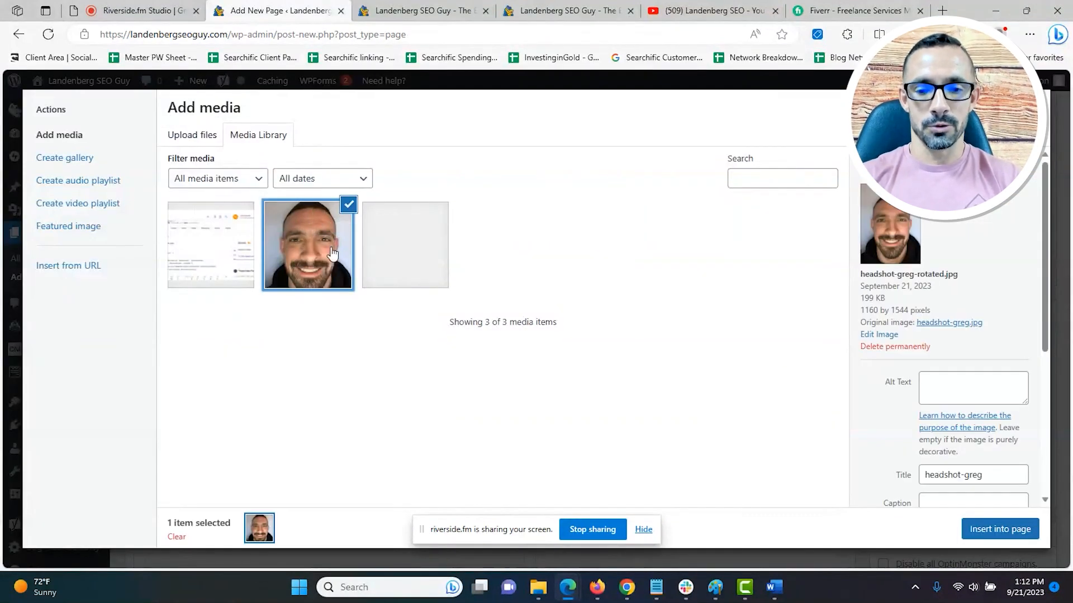
{"action": "left_click", "coordinate": [1012, 531]}
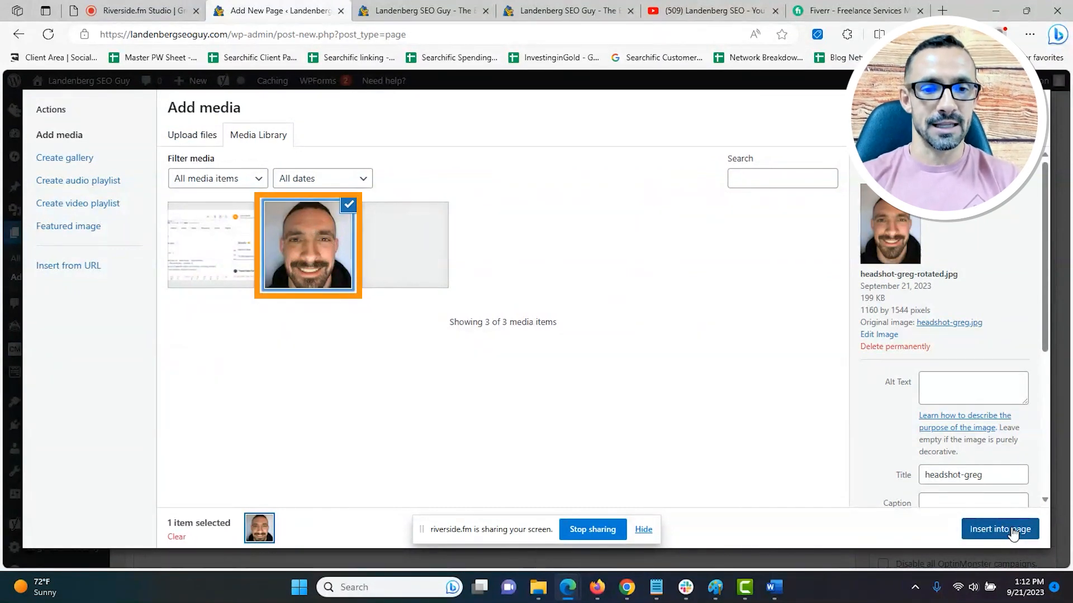
{"action": "left_click", "coordinate": [1001, 529]}
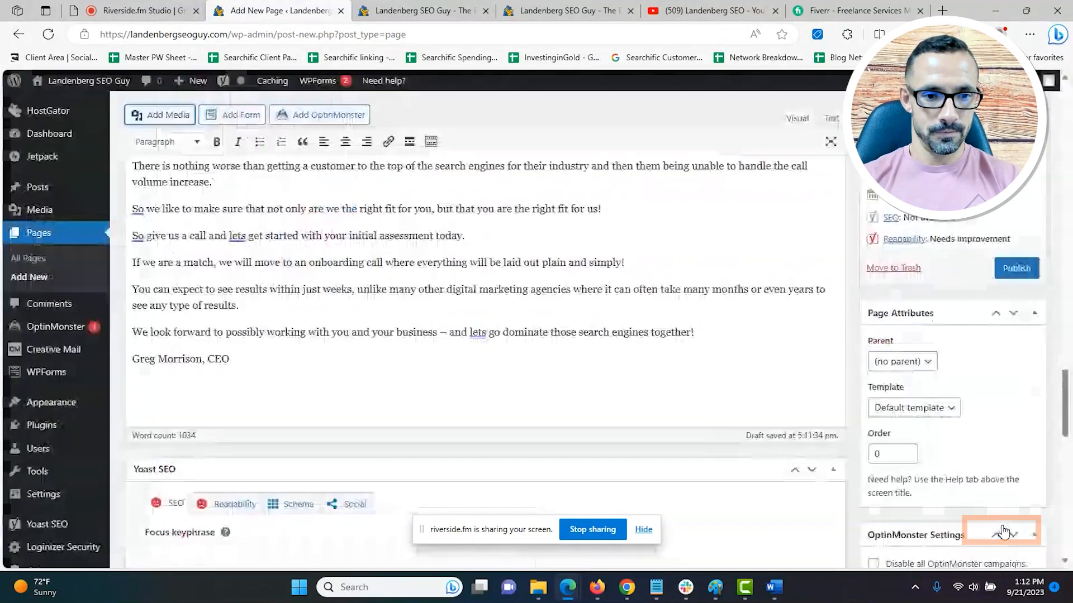
Step: Set the inserted headshot's size to Medium – 225 × 300
{"action": "left_click_drag", "start_coordinate": [1067, 350], "coordinate": [1068, 425]}
{"action": "scroll", "coordinate": [472, 383], "scroll_direction": "up", "scroll_amount": 3}
{"action": "left_click", "coordinate": [471, 383]}
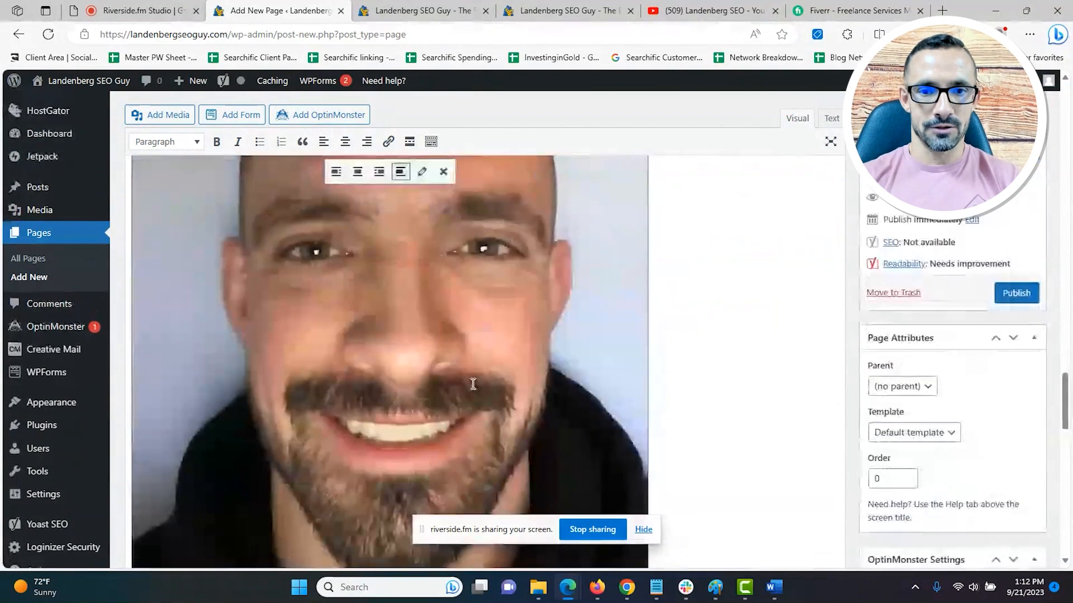
{"action": "left_click", "coordinate": [422, 178]}
{"action": "left_click", "coordinate": [330, 329]}
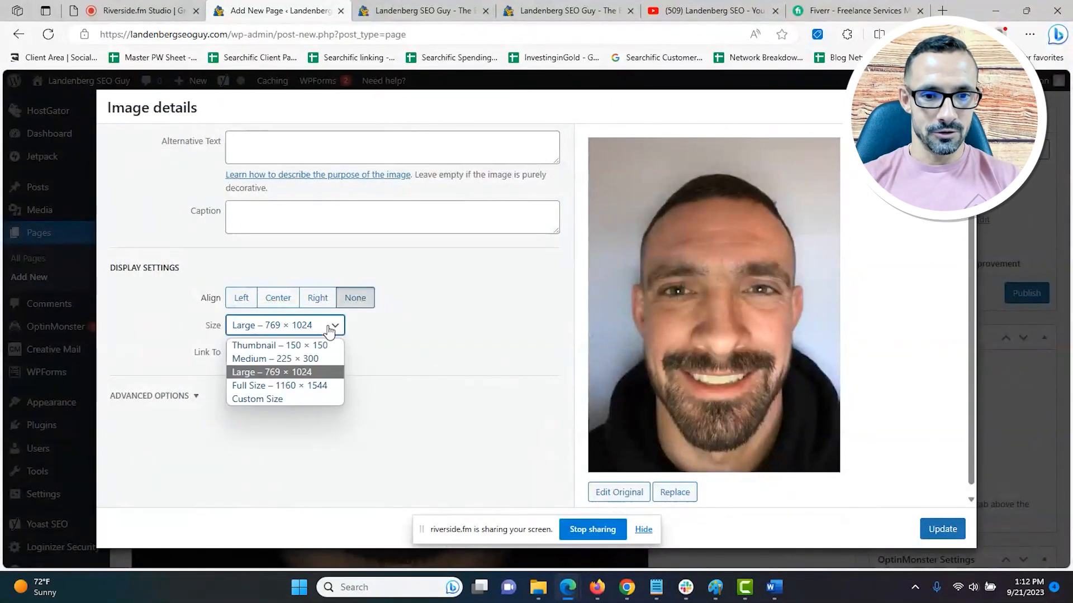
{"action": "left_click", "coordinate": [273, 359]}
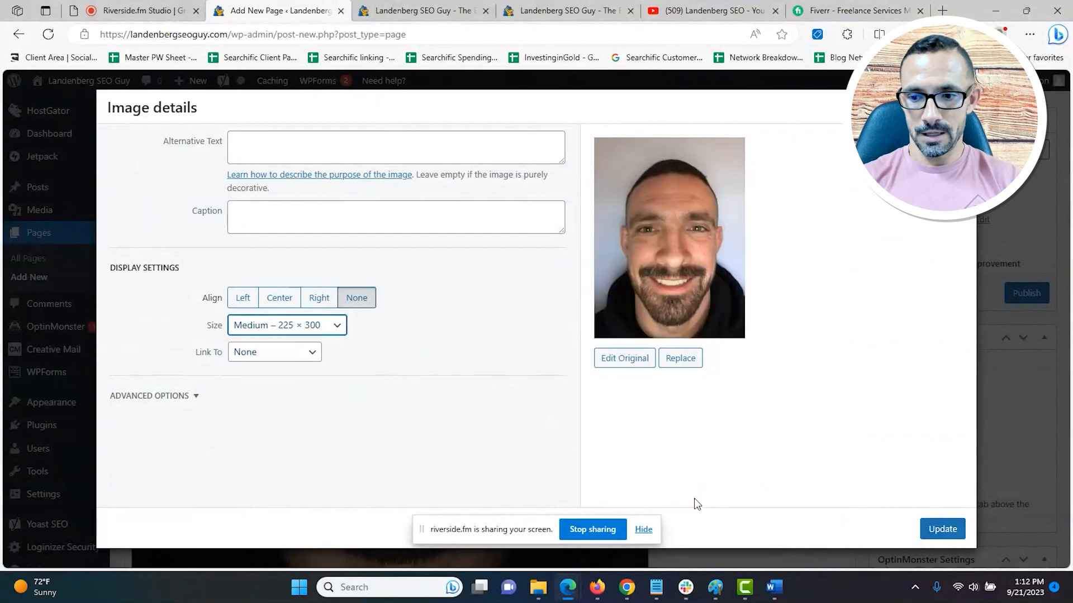
{"action": "left_click", "coordinate": [949, 531]}
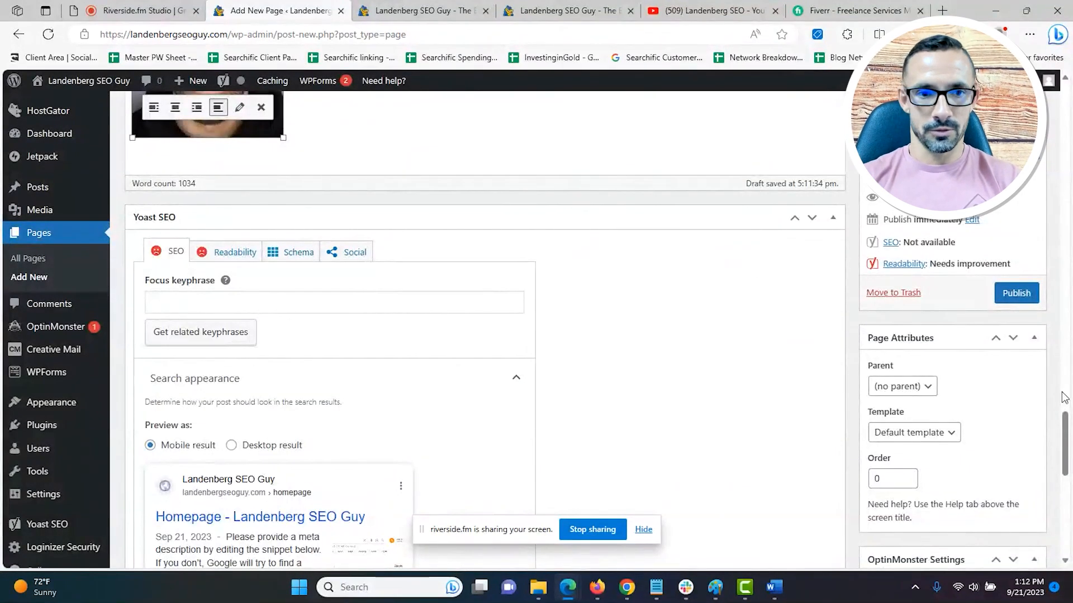
Step: Centre all of the Homepage content, and set it back to left alignment
{"action": "scroll", "coordinate": [1066, 392], "scroll_direction": "up", "scroll_amount": 7}
{"action": "scroll", "coordinate": [1070, 393], "scroll_direction": "up", "scroll_amount": 3}
{"action": "left_click_drag", "start_coordinate": [1069, 368], "coordinate": [1057, 195]}
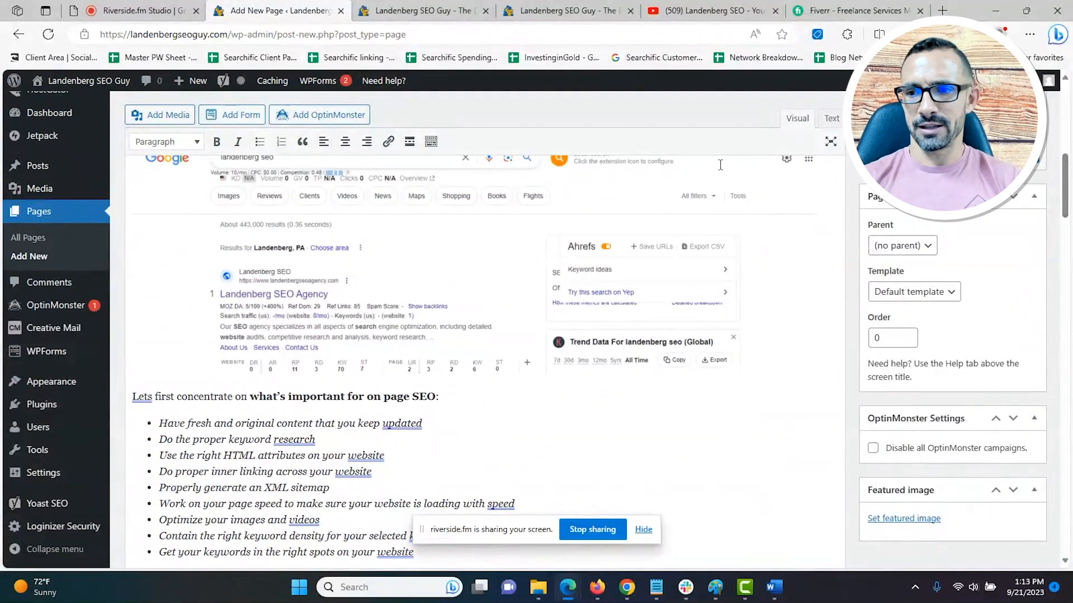
{"action": "left_click_drag", "start_coordinate": [1067, 198], "coordinate": [1071, 138]}
{"action": "scroll", "coordinate": [516, 224], "scroll_direction": "down", "scroll_amount": 5}
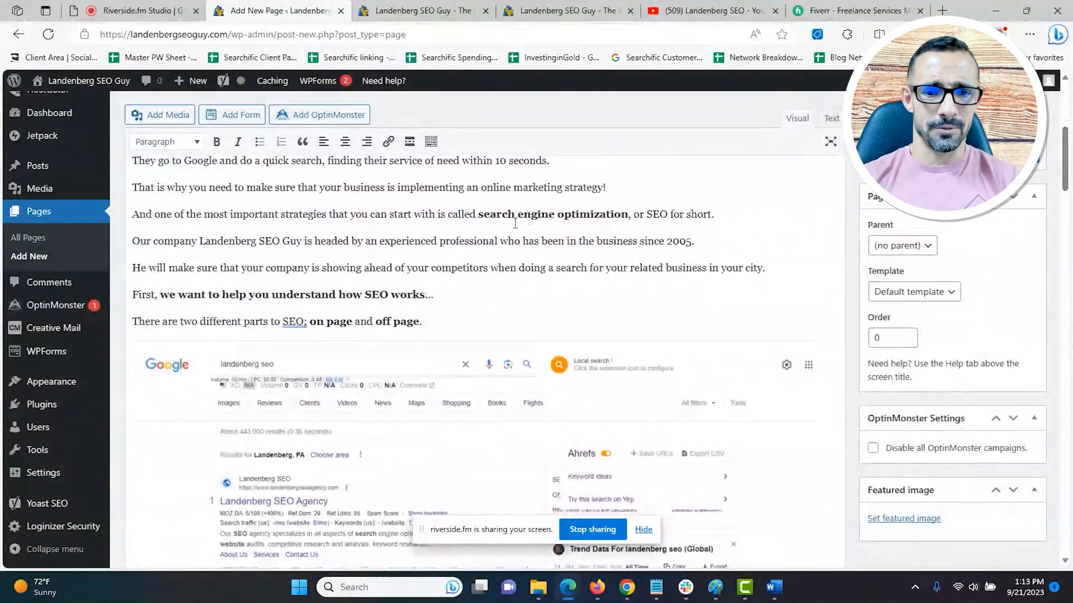
{"action": "key", "text": "ctrl+a"}
{"action": "scroll", "coordinate": [425, 330], "scroll_direction": "up", "scroll_amount": 6}
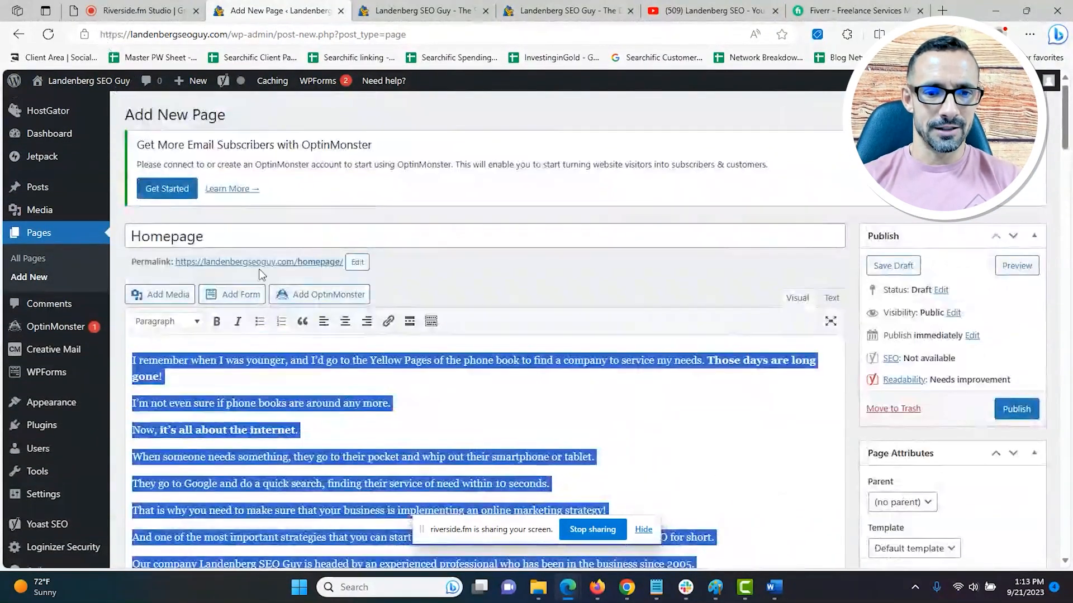
{"action": "left_click", "coordinate": [344, 322]}
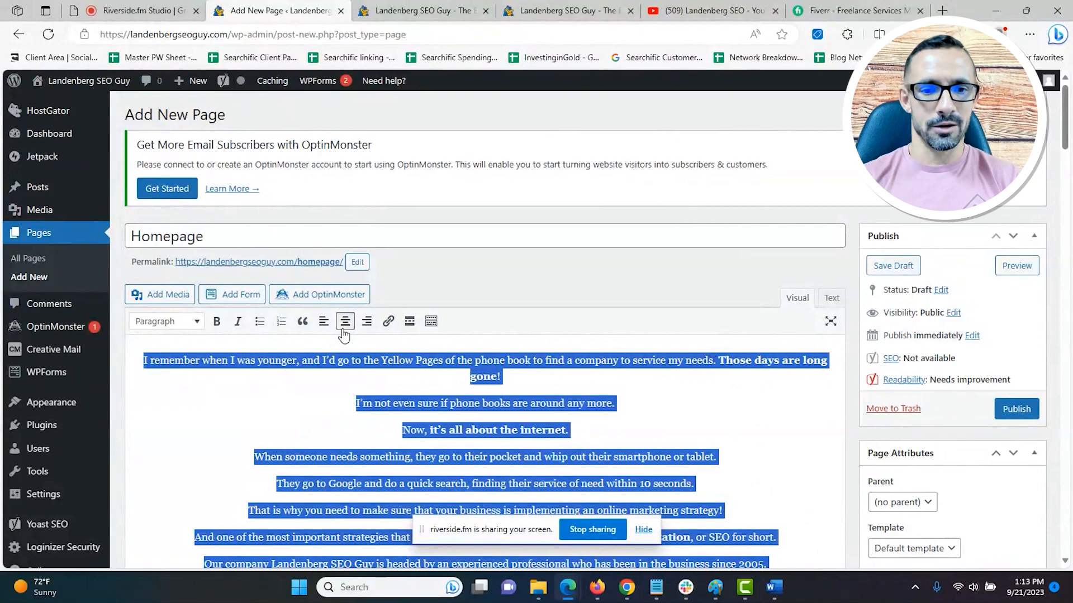
{"action": "left_click", "coordinate": [323, 322]}
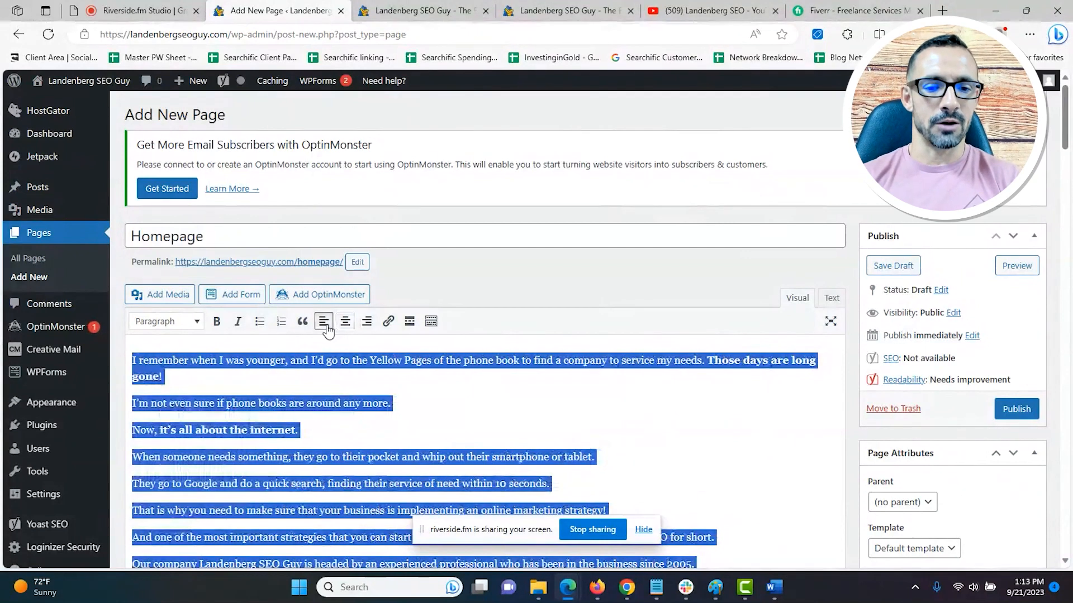
{"action": "left_click", "coordinate": [418, 453]}
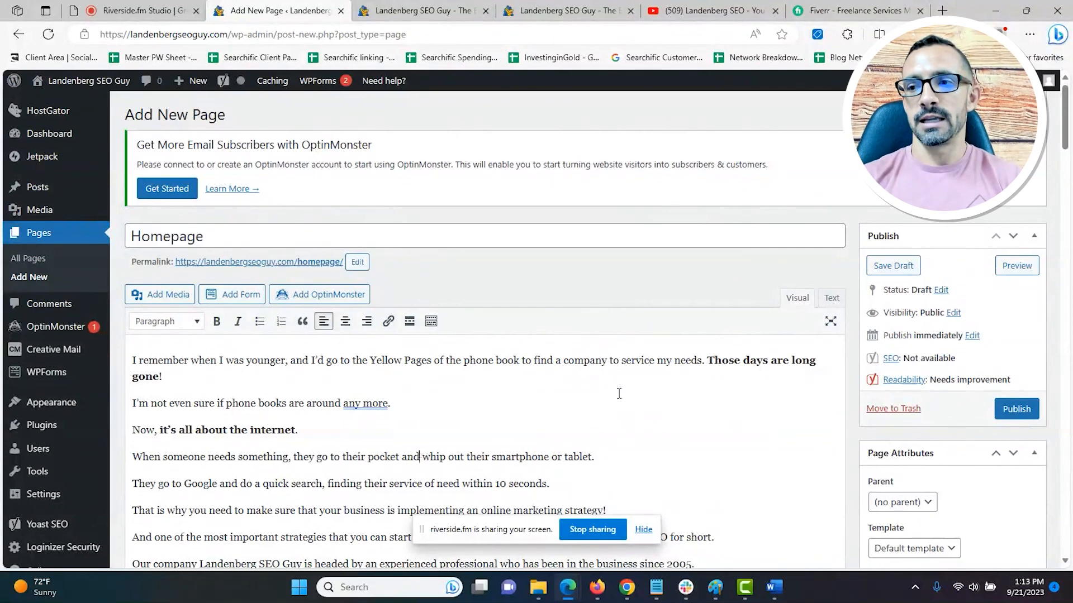
Step: Clear the default Title, Page, Separator and Site title variables from the Homepage's Yoast SEO title
{"action": "left_click_drag", "start_coordinate": [1066, 144], "coordinate": [1065, 182]}
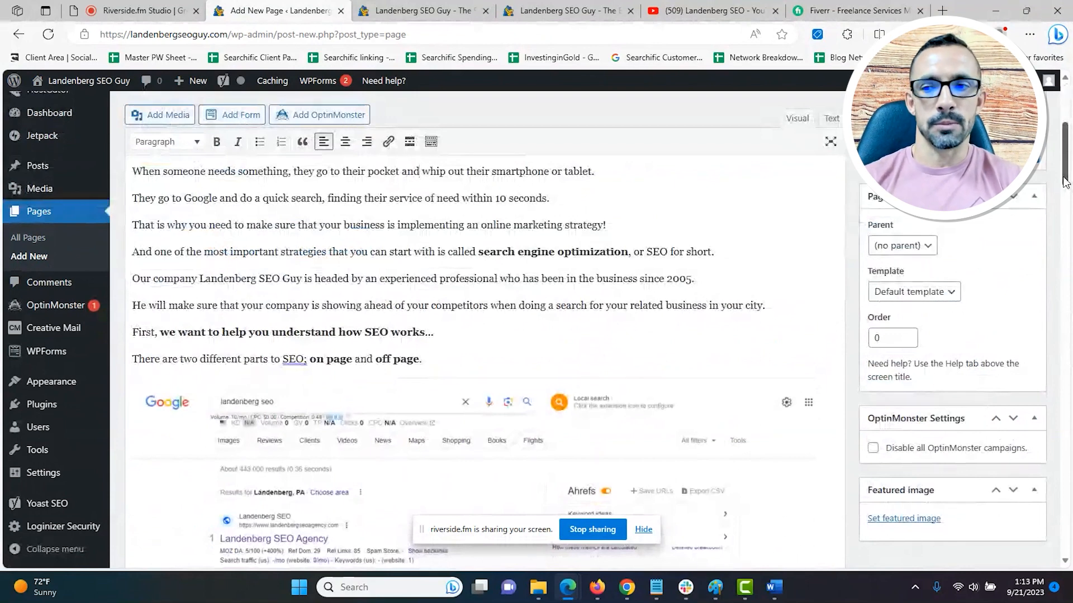
{"action": "scroll", "coordinate": [1063, 179], "scroll_direction": "down", "scroll_amount": 1}
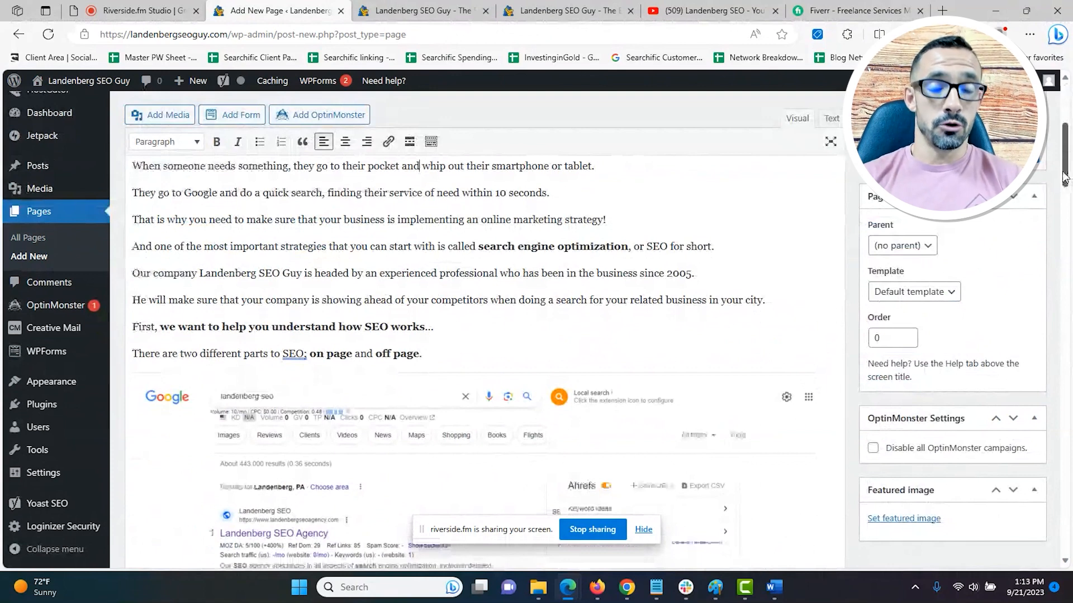
{"action": "left_click_drag", "start_coordinate": [1063, 178], "coordinate": [1058, 270]}
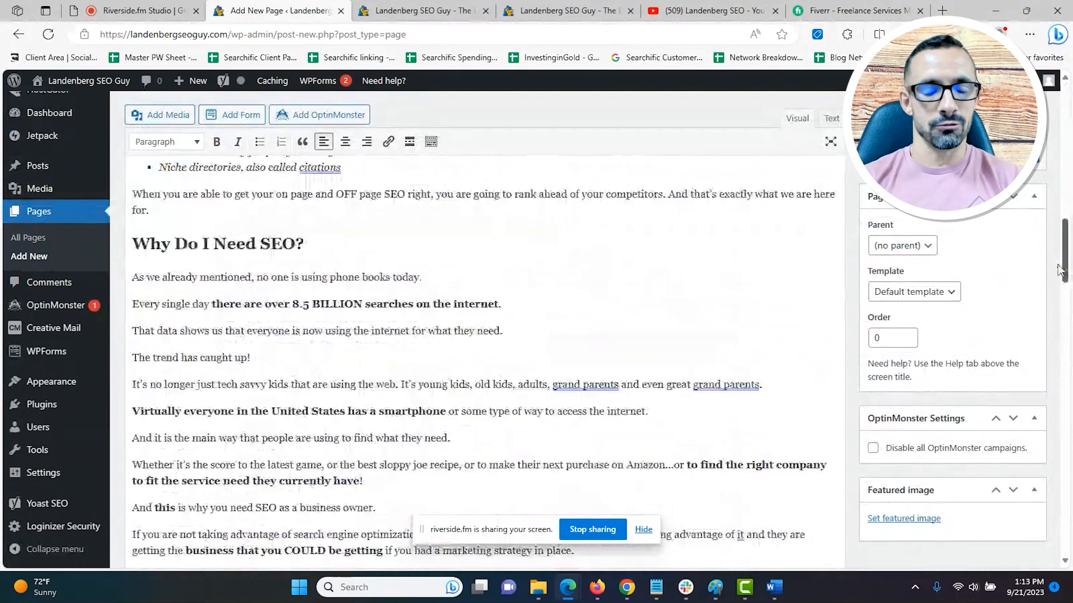
{"action": "left_click_drag", "start_coordinate": [1058, 270], "coordinate": [1037, 464]}
{"action": "scroll", "coordinate": [501, 395], "scroll_direction": "down", "scroll_amount": 6}
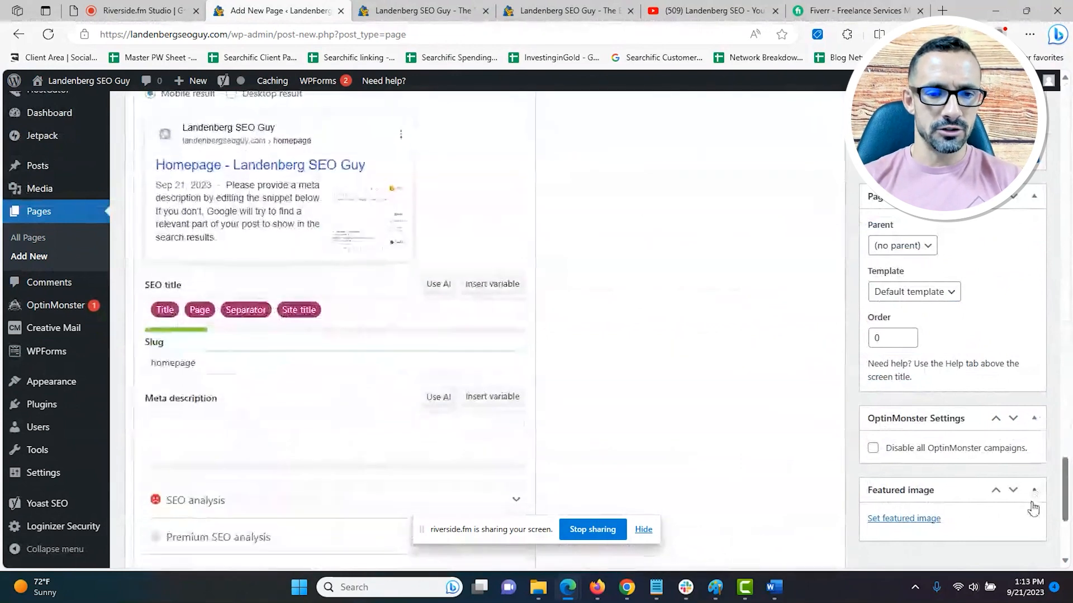
{"action": "left_click", "coordinate": [342, 312]}
{"action": "left_click_drag", "start_coordinate": [342, 311], "coordinate": [154, 312]}
{"action": "key", "text": "BackSpace"}
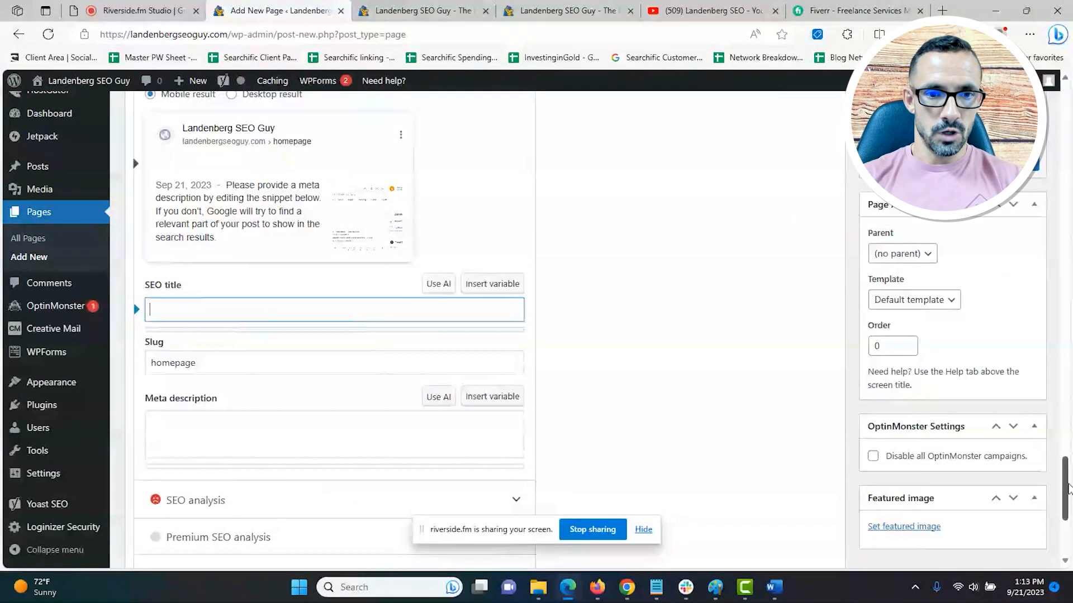
Step: Enter "Landenberg SEO Guy - The Top Digital Marketing Agency" as the Homepage's SEO title
{"action": "scroll", "coordinate": [1070, 470], "scroll_direction": "up", "scroll_amount": 1}
{"action": "scroll", "coordinate": [1070, 479], "scroll_direction": "up", "scroll_amount": 1}
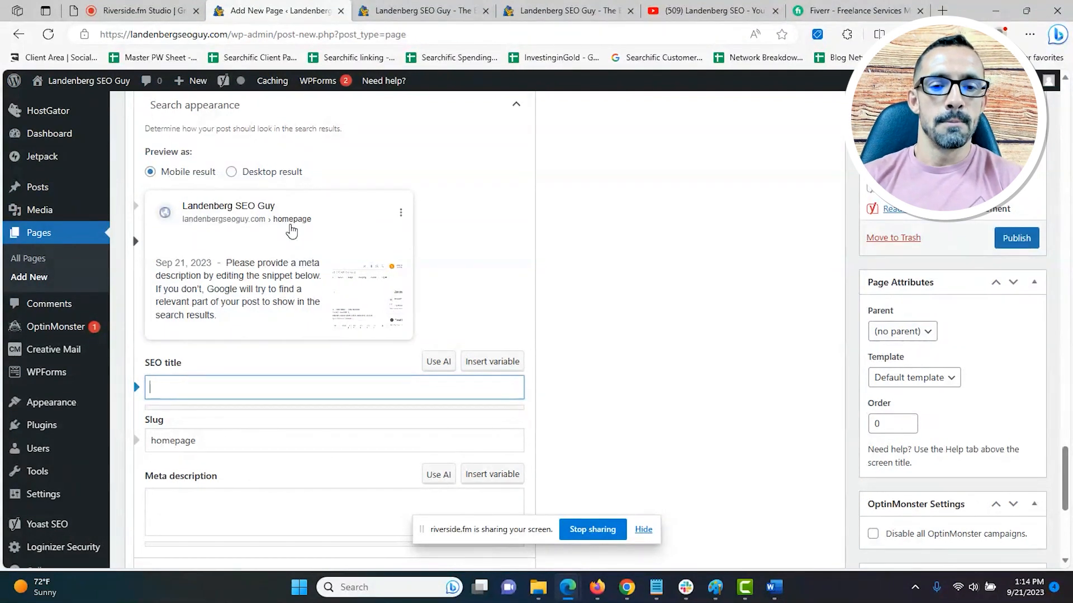
{"action": "type", "text": "L"}
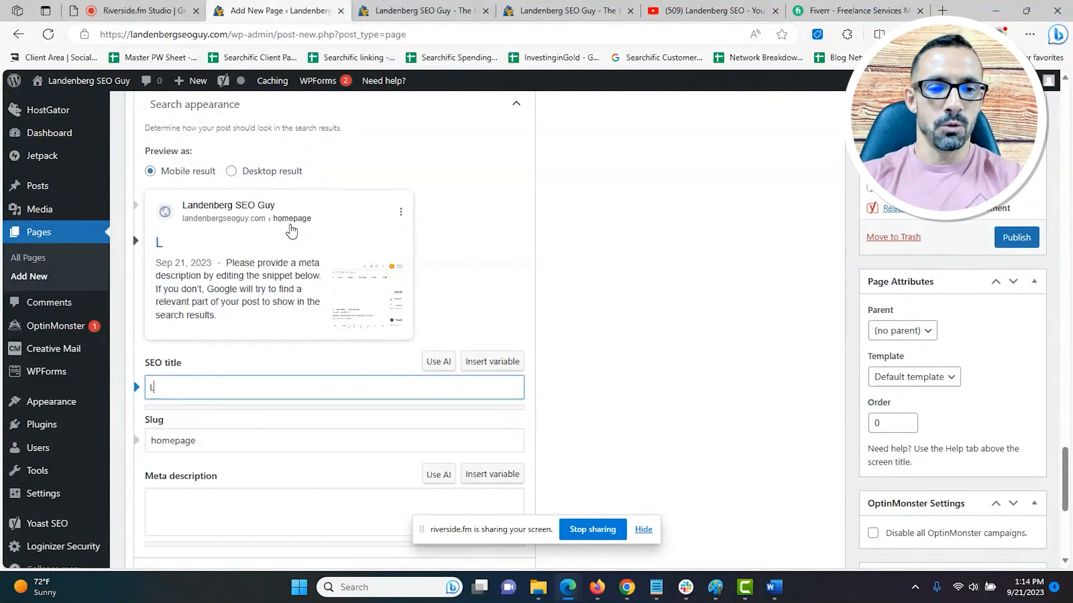
{"action": "type", "text": "anden"}
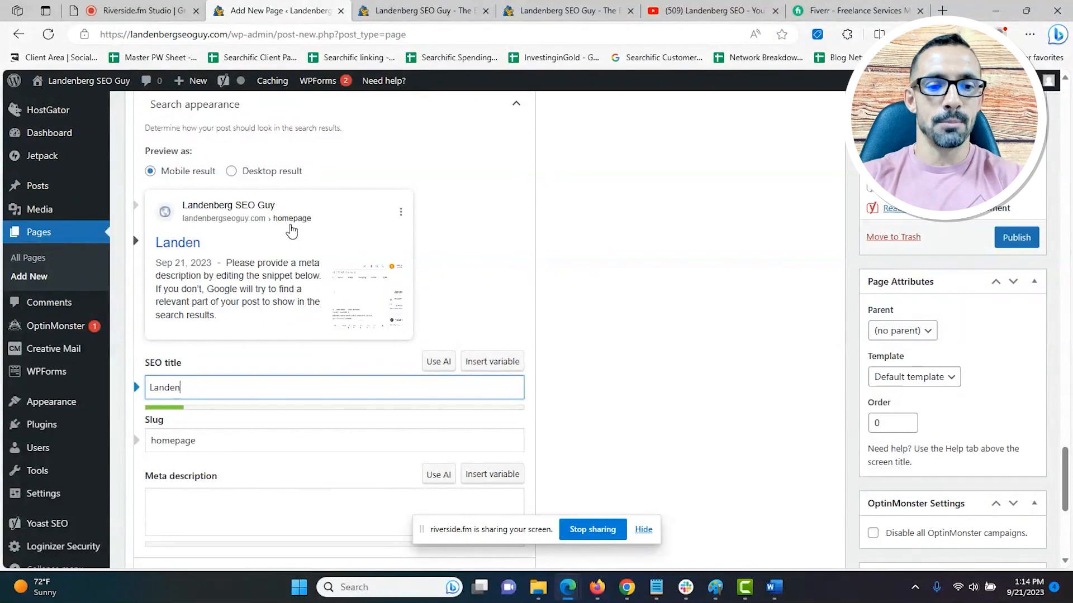
{"action": "type", "text": "berg SEO Guy"}
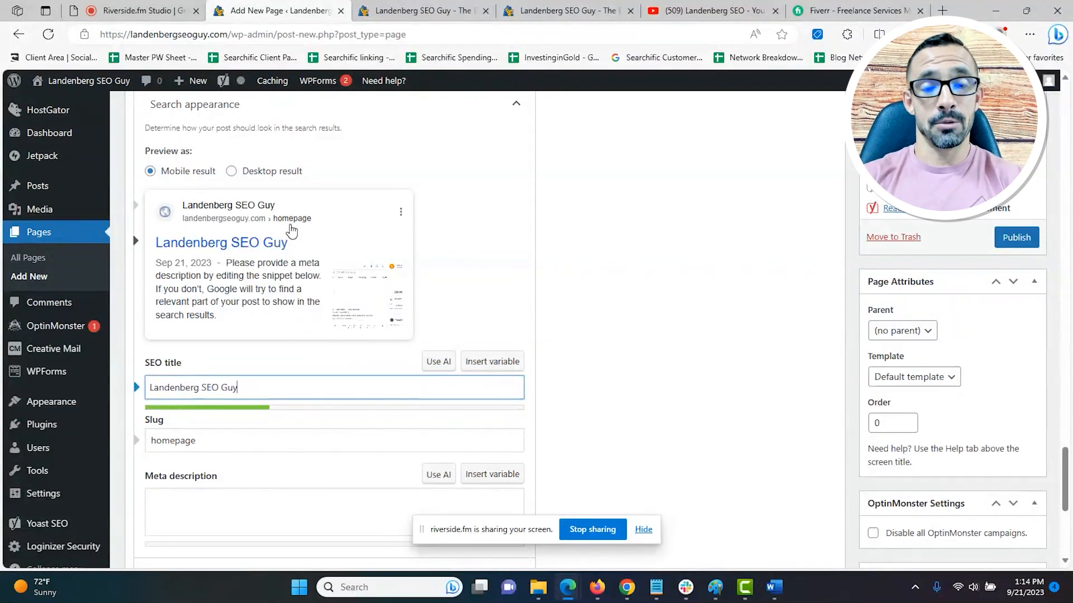
{"action": "type", "text": " - The Top"}
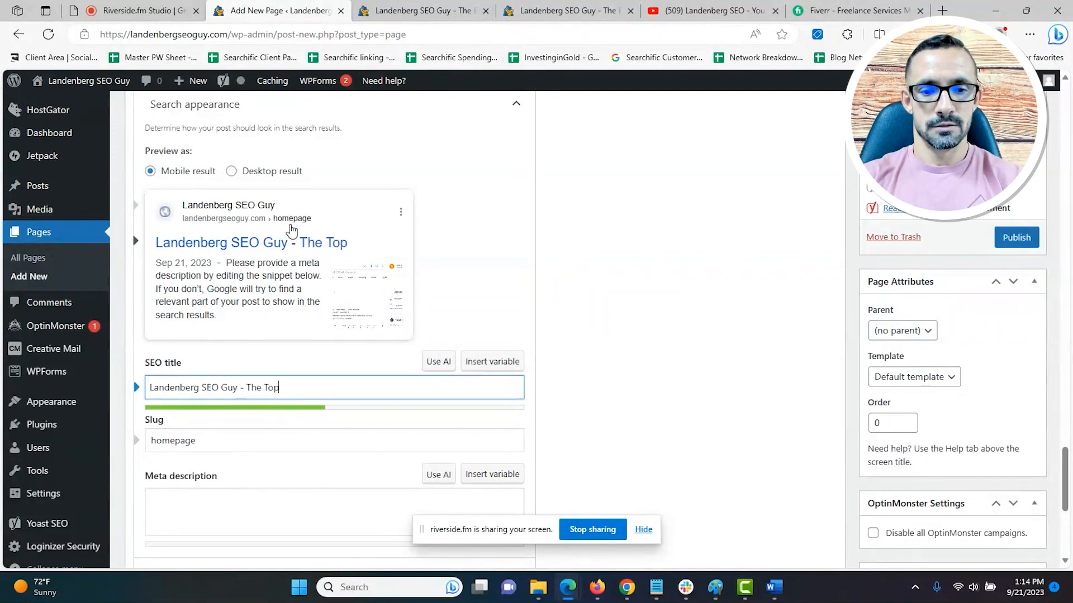
{"action": "type", "text": " Digital M"}
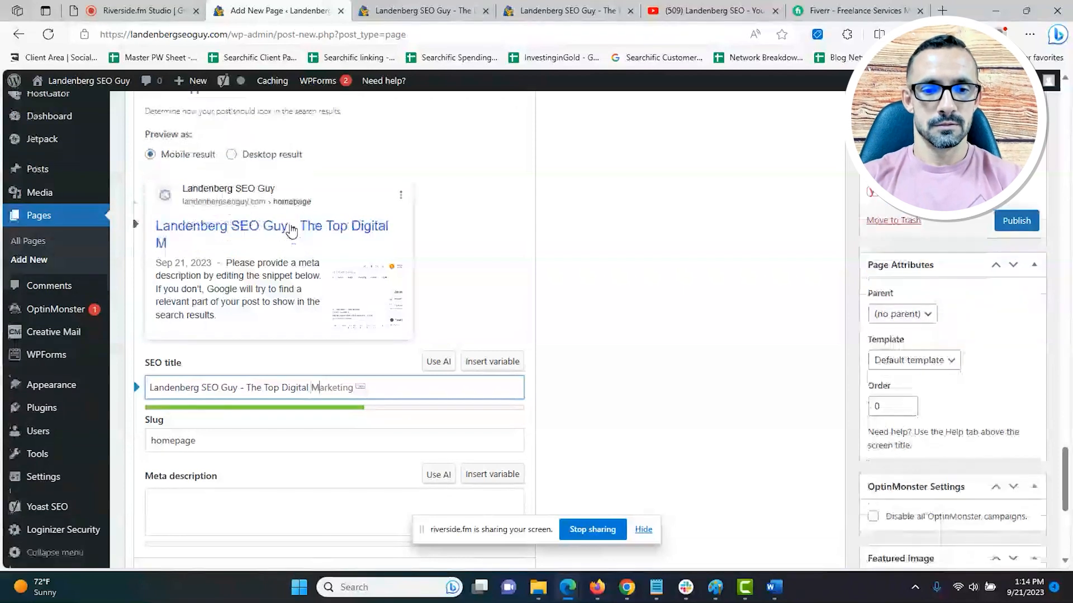
{"action": "type", "text": "arketing Agency"}
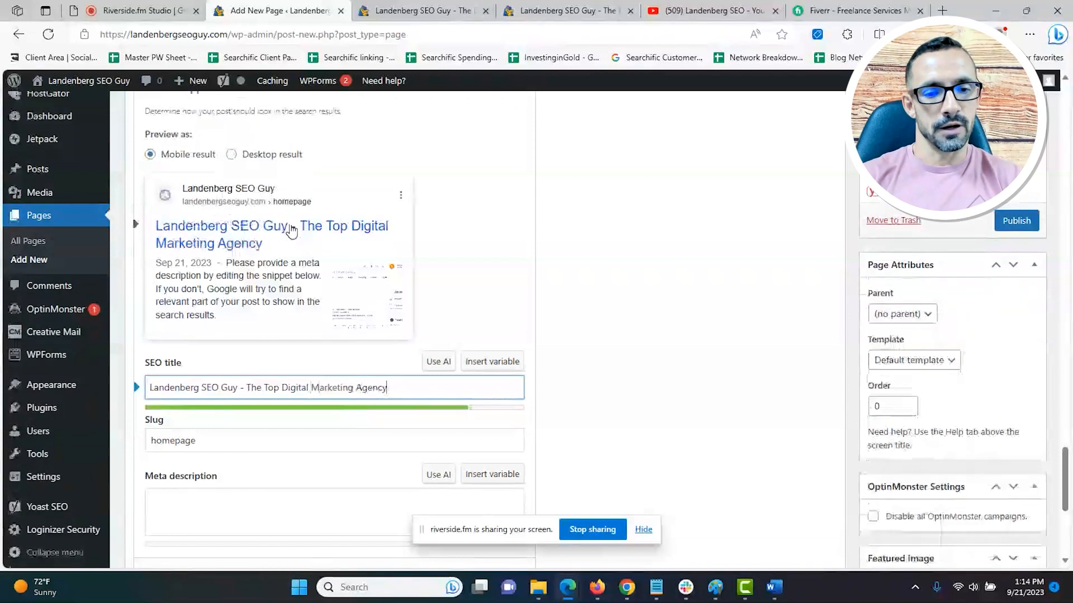
Step: Write a meta description naming the long term SEO who runs Landenberg SEO Guy, ending "Get your business to the top of the search results today."
{"action": "left_click_drag", "start_coordinate": [1065, 470], "coordinate": [1064, 503]}
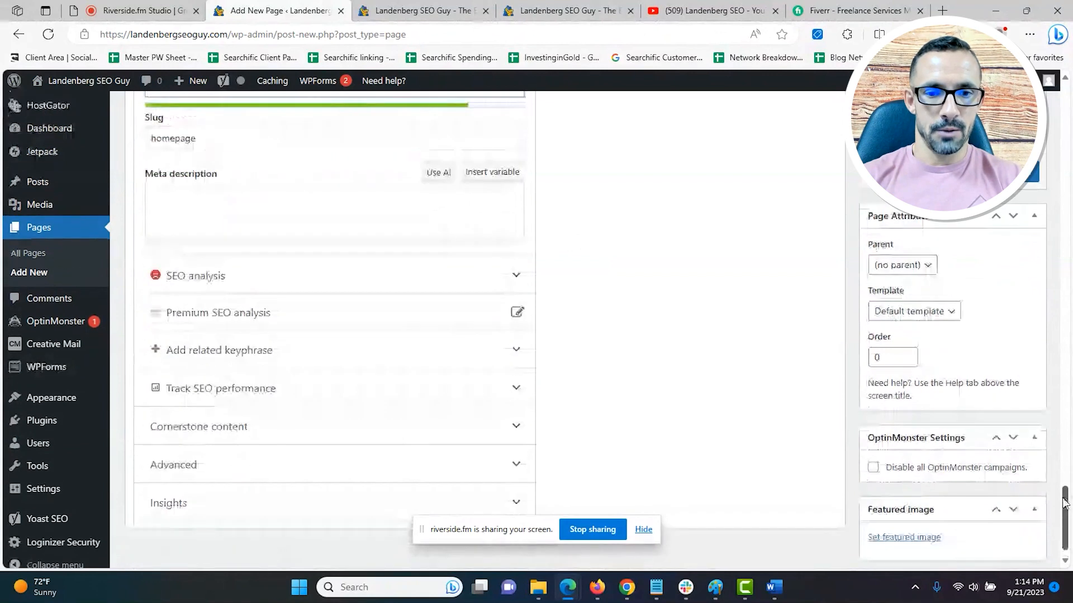
{"action": "scroll", "coordinate": [939, 454], "scroll_direction": "up", "scroll_amount": 3}
{"action": "left_click", "coordinate": [378, 406]}
{"action": "type", "text": "Landenberg SEO Guy"}
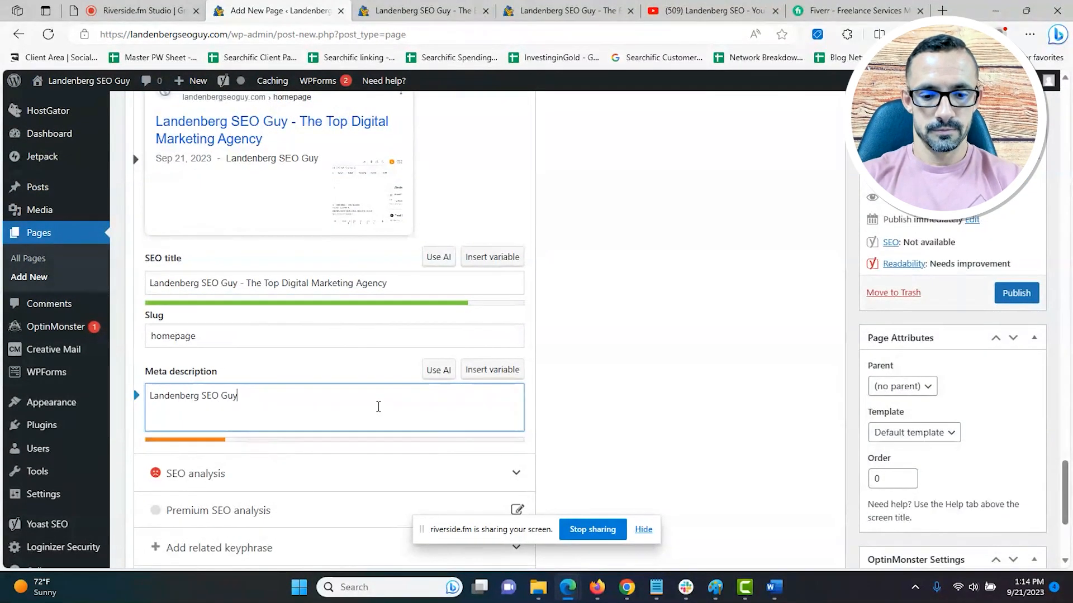
{"action": "type", "text": " is run by long term SEO Greg Morrison. Get your business to the top of the search results today."}
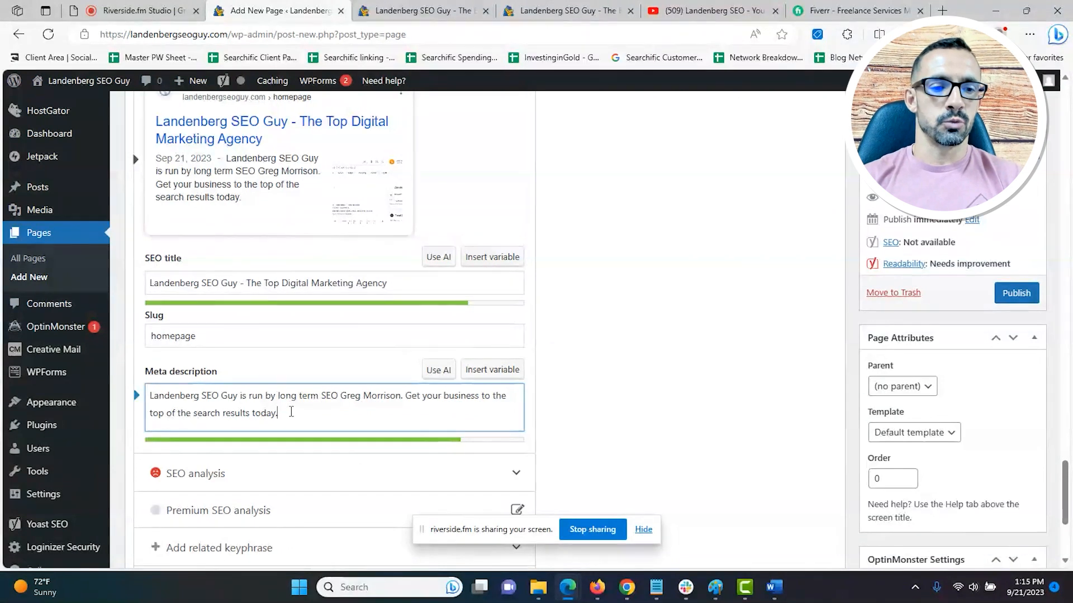
Step: Switch to Chrome to examine the description snippet under the Landenberg SEO Agency search result, and return to the Homepage's meta description in Edge
{"action": "left_click_drag", "start_coordinate": [289, 411], "coordinate": [143, 394]}
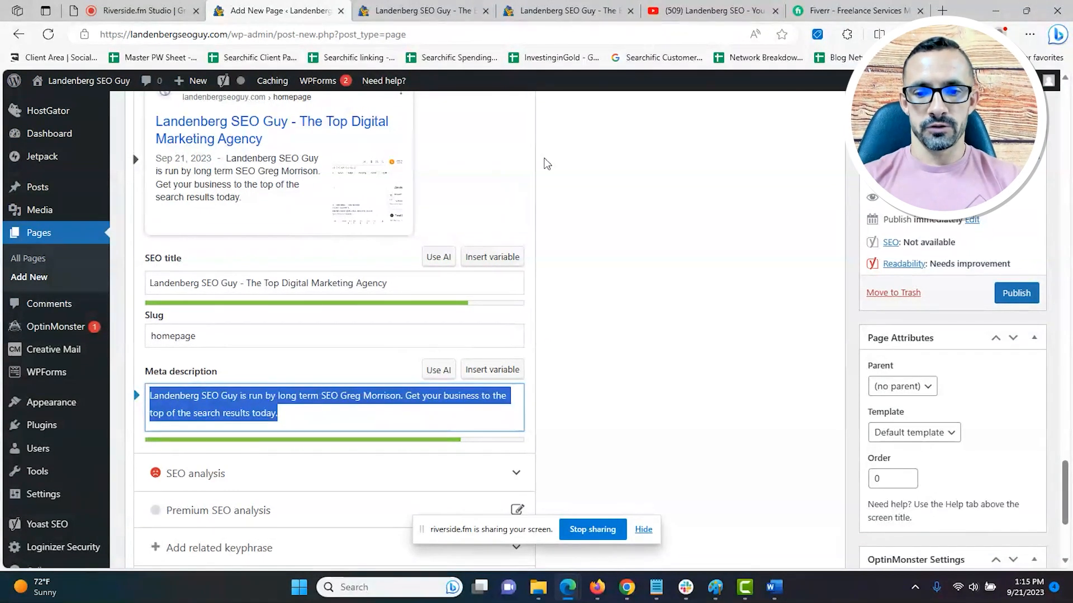
{"action": "left_click", "coordinate": [627, 587]}
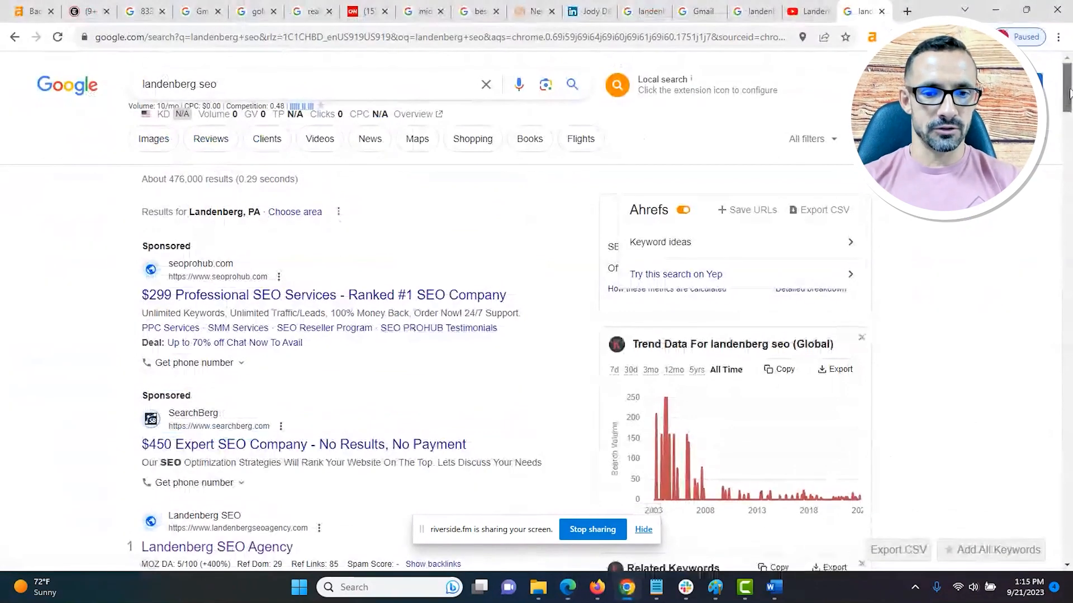
{"action": "left_click_drag", "start_coordinate": [1069, 92], "coordinate": [1068, 102]}
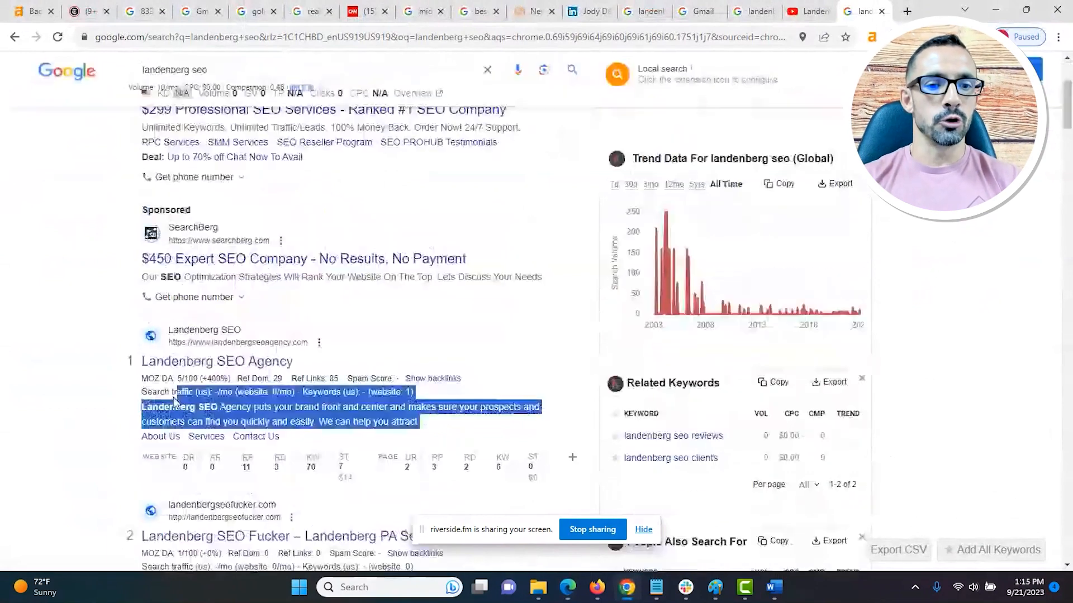
{"action": "left_click_drag", "start_coordinate": [175, 395], "coordinate": [181, 407]}
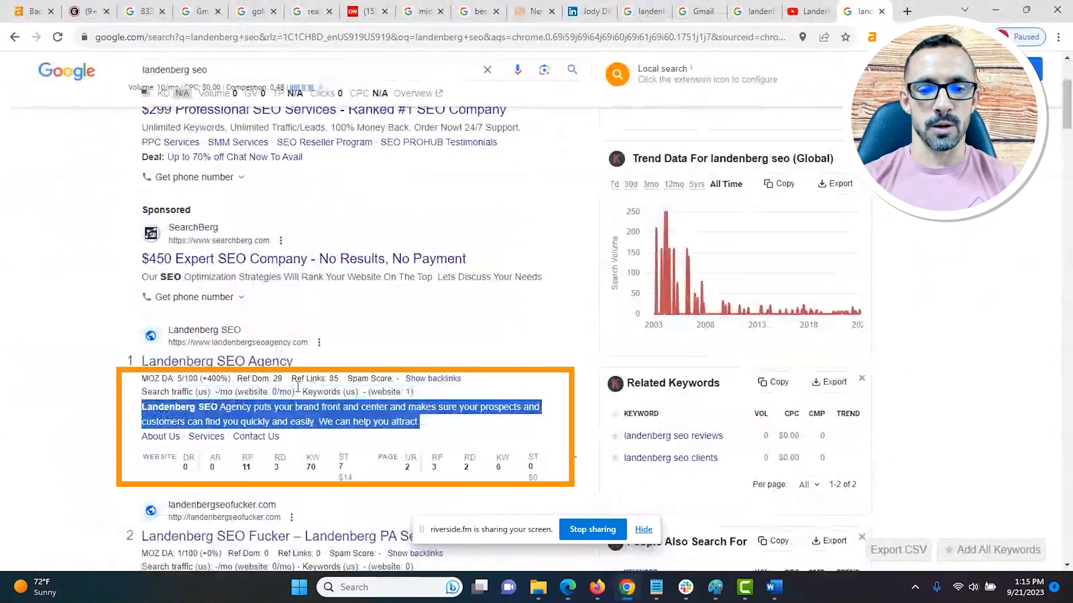
{"action": "left_click", "coordinate": [568, 589]}
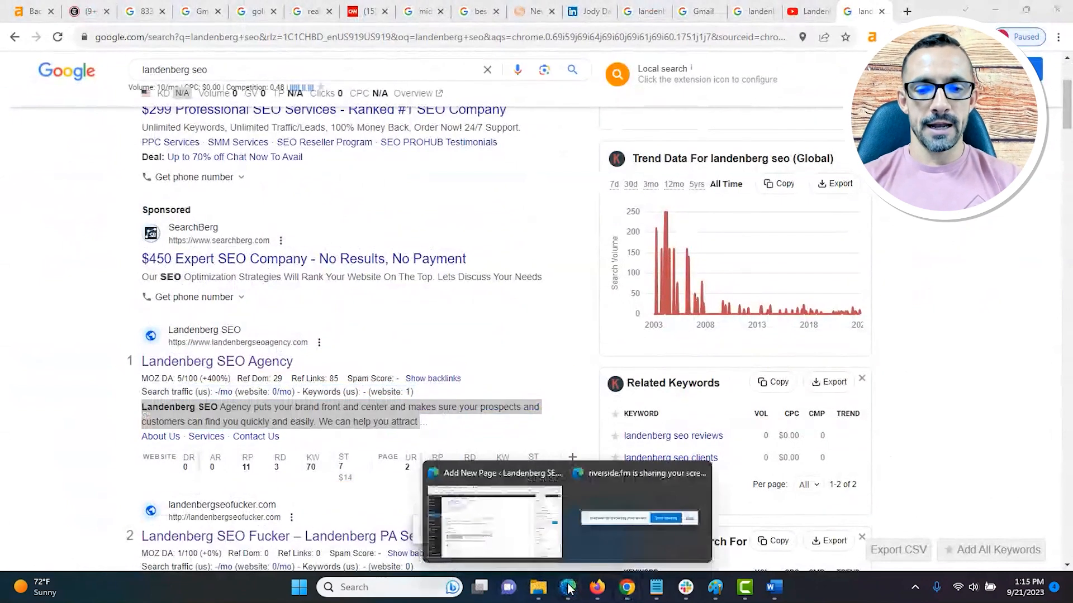
{"action": "left_click", "coordinate": [541, 546]}
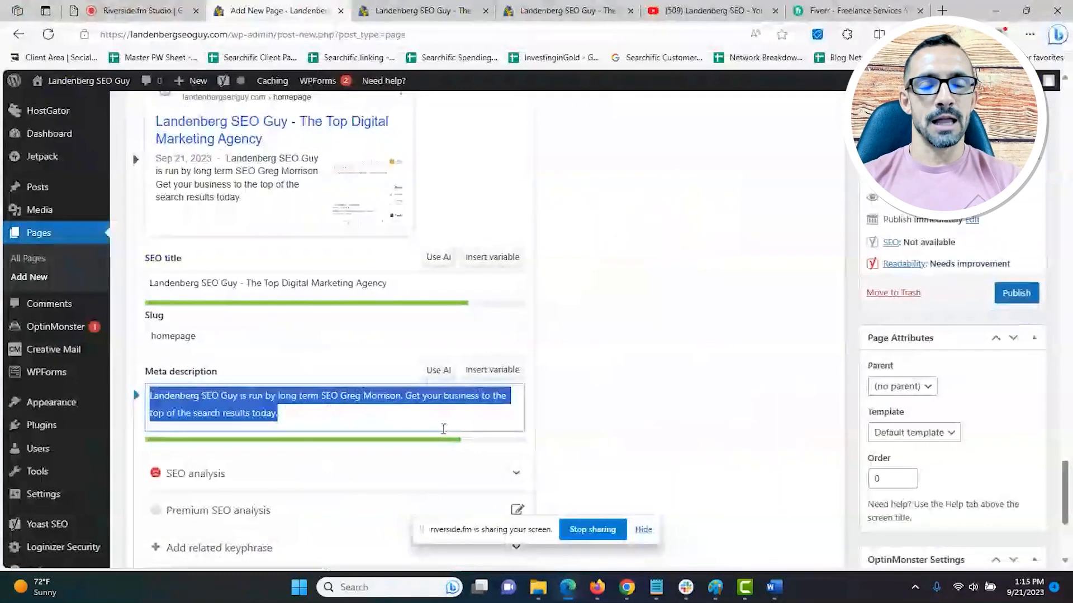
{"action": "left_click", "coordinate": [443, 429]}
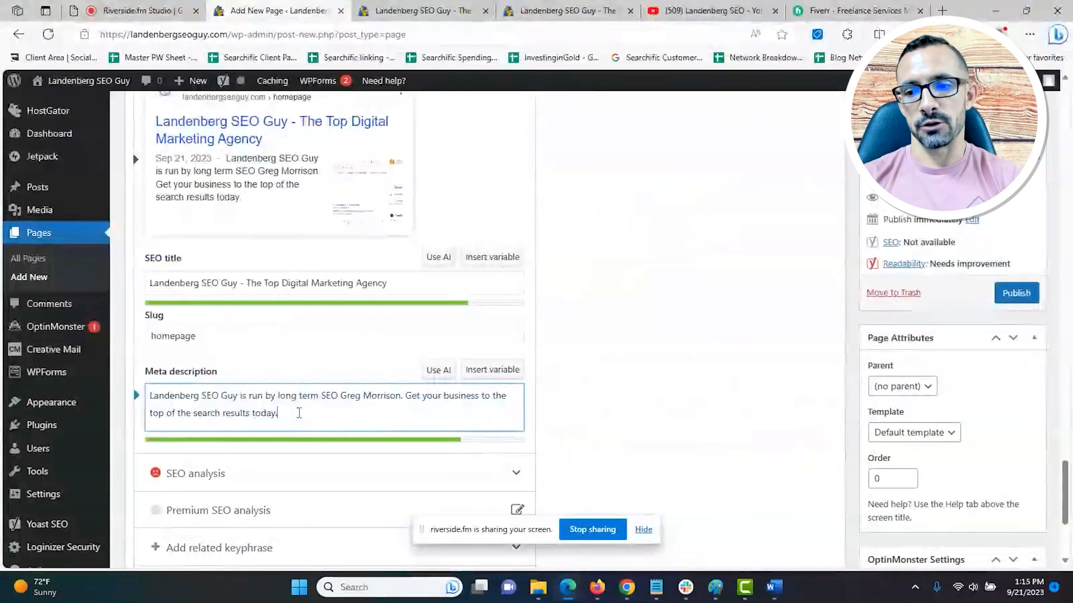
Step: Publish the Homepage and load the live site's front page to check it
{"action": "left_click_drag", "start_coordinate": [1066, 495], "coordinate": [1072, 280]}
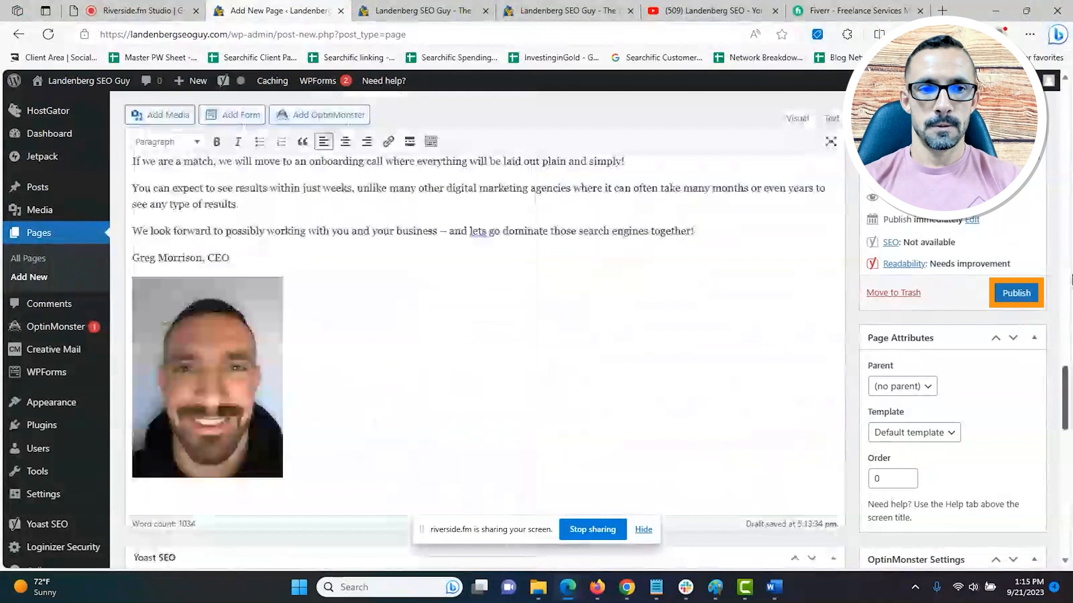
{"action": "left_click", "coordinate": [1015, 293]}
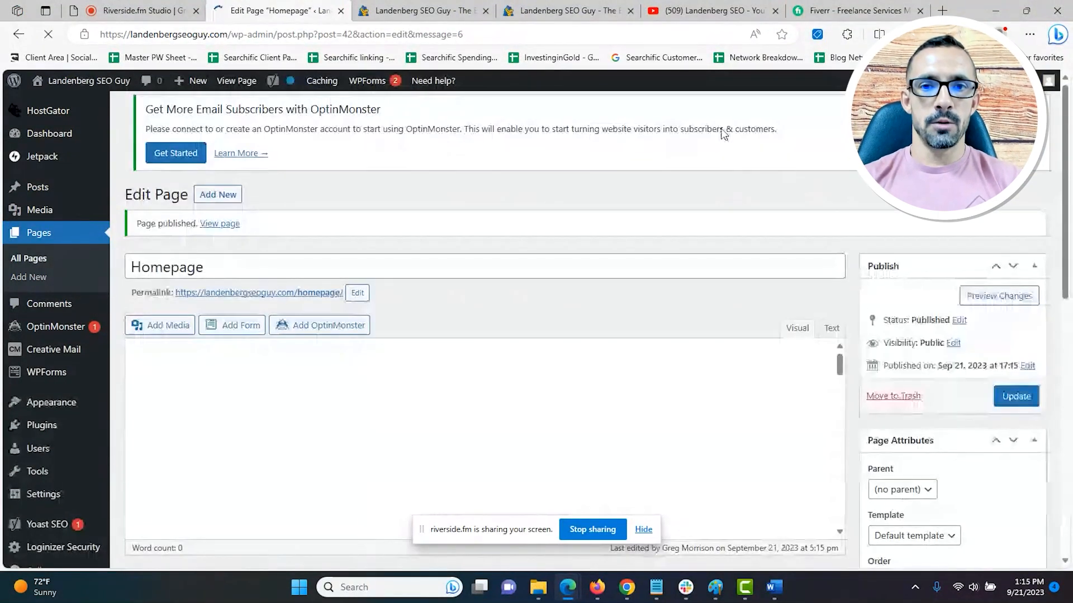
{"action": "left_click", "coordinate": [564, 10]}
{"action": "left_click", "coordinate": [500, 32]}
{"action": "key", "text": "Return"}
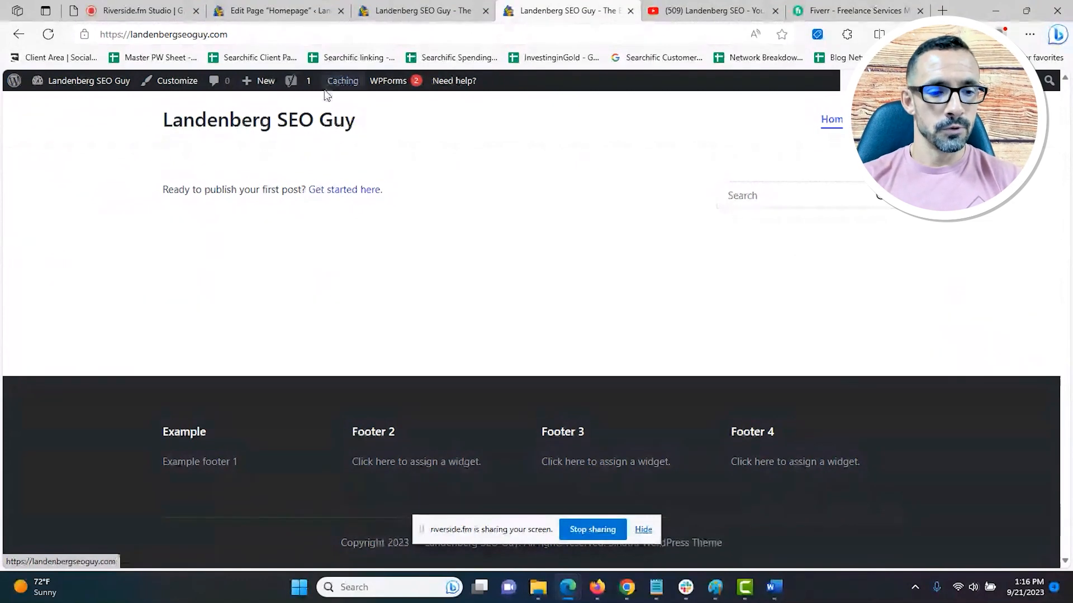
Step: Set the site's front page to a static page using Homepage, and save the Reading settings
{"action": "left_click", "coordinate": [274, 10]}
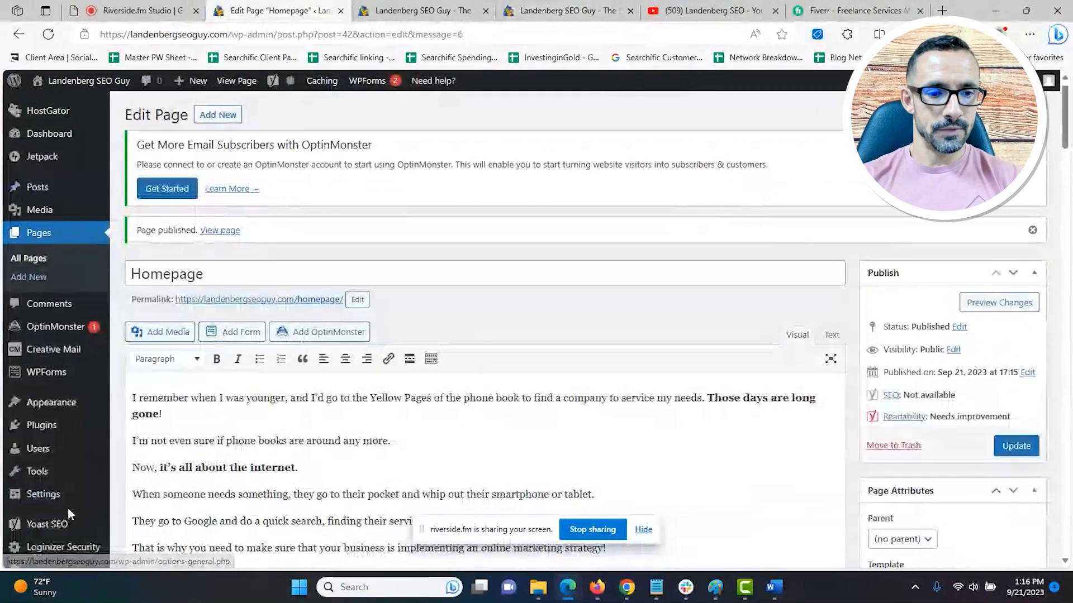
{"action": "mouse_move", "coordinate": [55, 493]}
{"action": "left_click", "coordinate": [156, 458]}
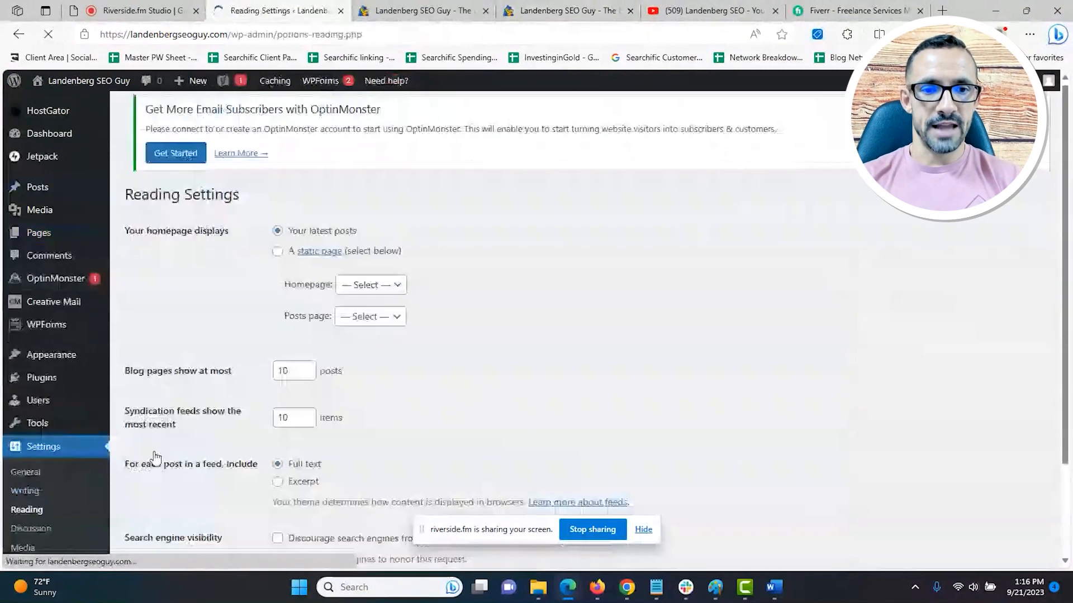
{"action": "left_click", "coordinate": [277, 257]}
{"action": "left_click", "coordinate": [374, 290]}
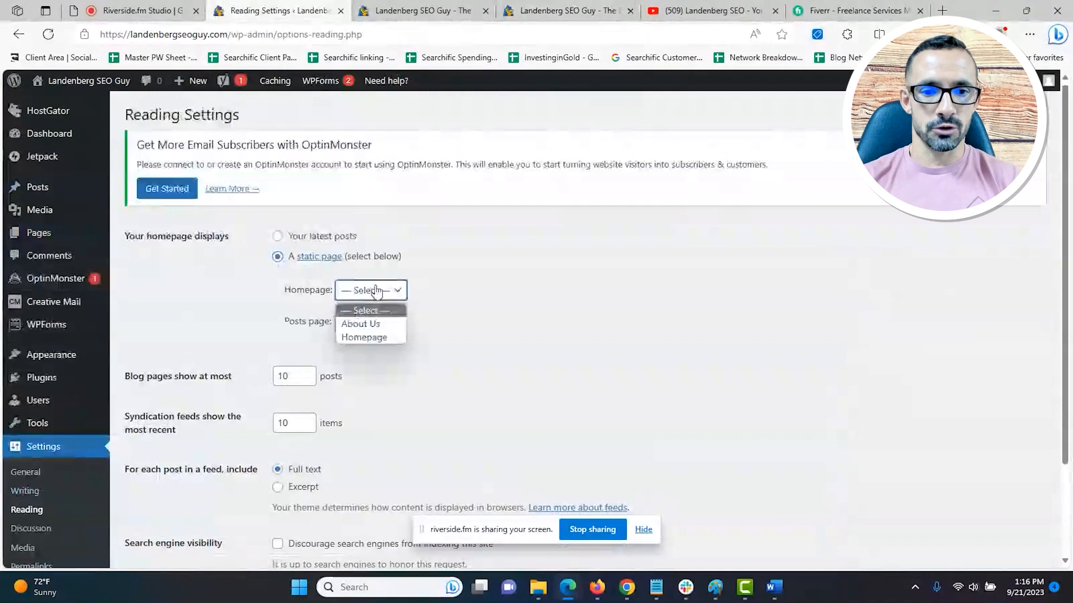
{"action": "left_click", "coordinate": [373, 337]}
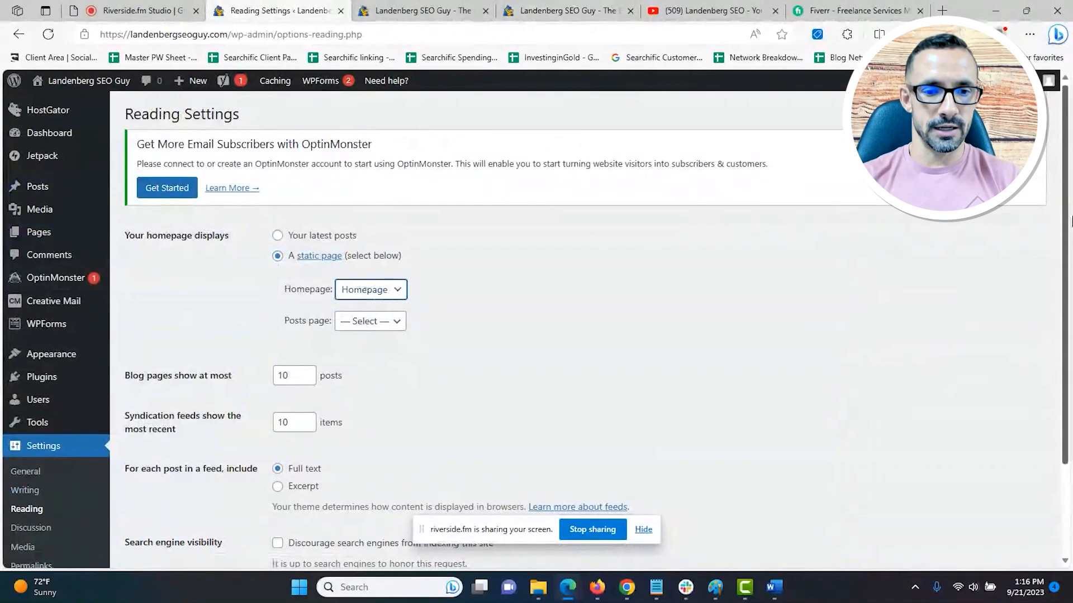
{"action": "scroll", "coordinate": [1071, 316], "scroll_direction": "down", "scroll_amount": 2}
{"action": "left_click", "coordinate": [168, 489]}
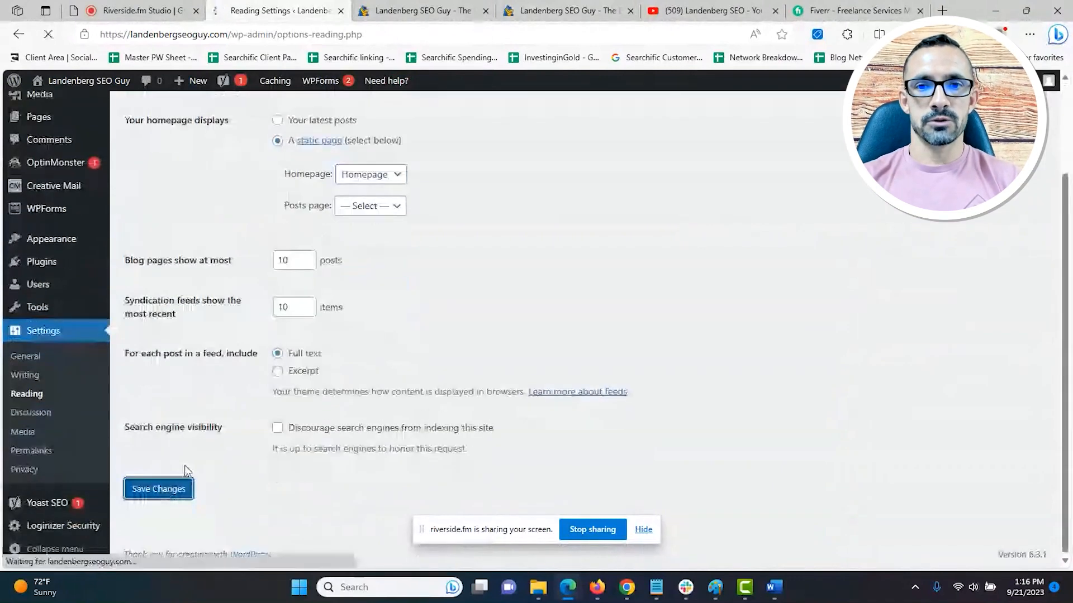
Step: Review the Homepage content on the live landenbergseoguy.com front page
{"action": "left_click", "coordinate": [469, 12]}
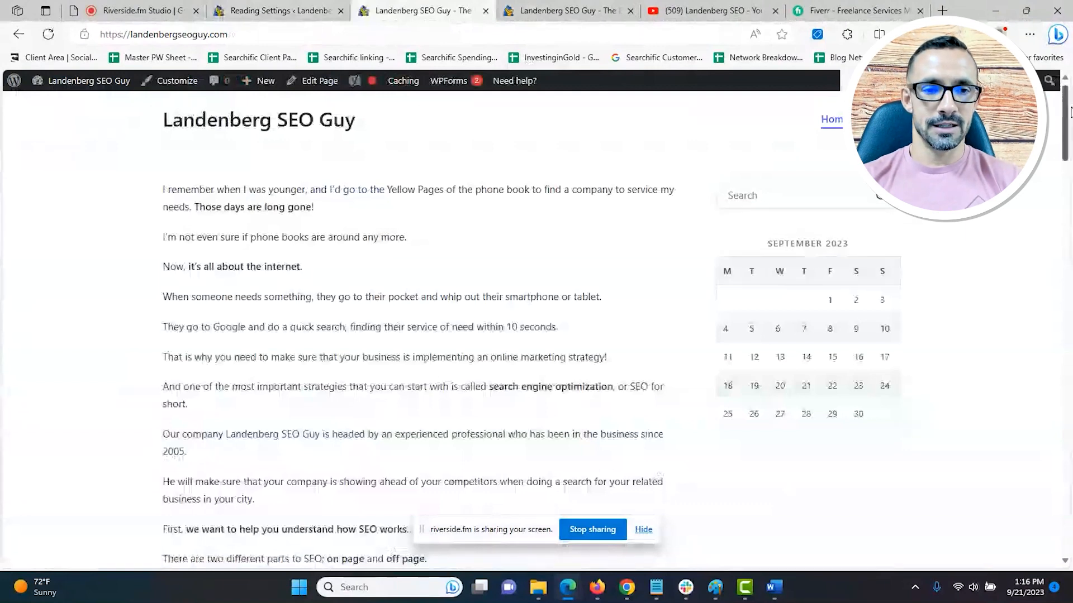
{"action": "scroll", "coordinate": [1067, 126], "scroll_direction": "down", "scroll_amount": 1}
{"action": "mouse_move", "coordinate": [1067, 126]}
{"action": "left_mouse_down"}
{"action": "mouse_move", "coordinate": [1061, 528]}
{"action": "mouse_move", "coordinate": [1071, 112]}
{"action": "left_mouse_up"}
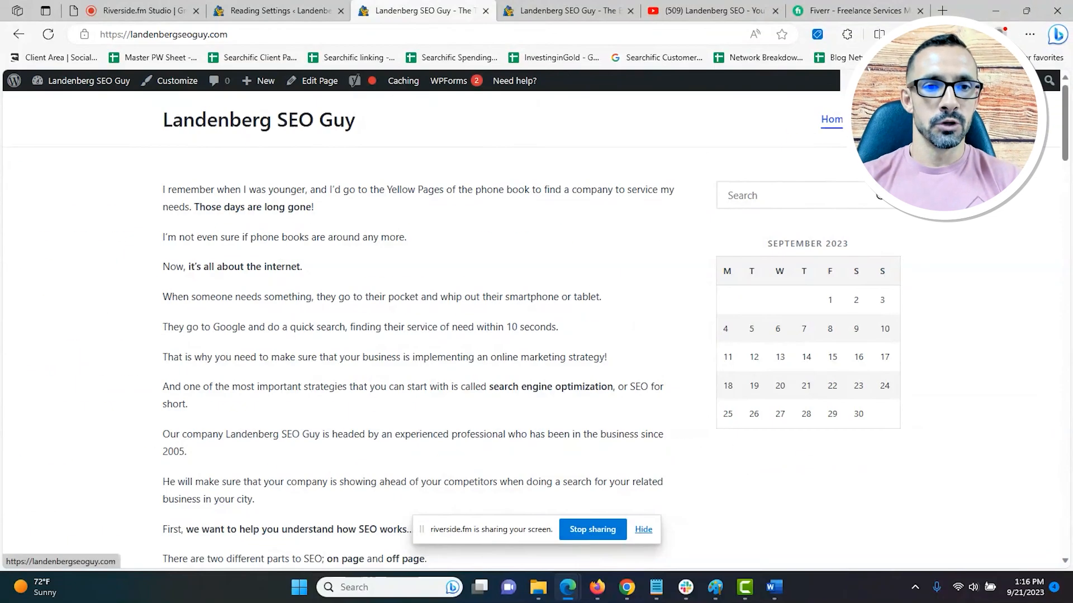
Step: Remove the invalid "Hello world!" and "Sample Page Example" items from the navigation menu Menu 1
{"action": "left_click", "coordinate": [277, 12]}
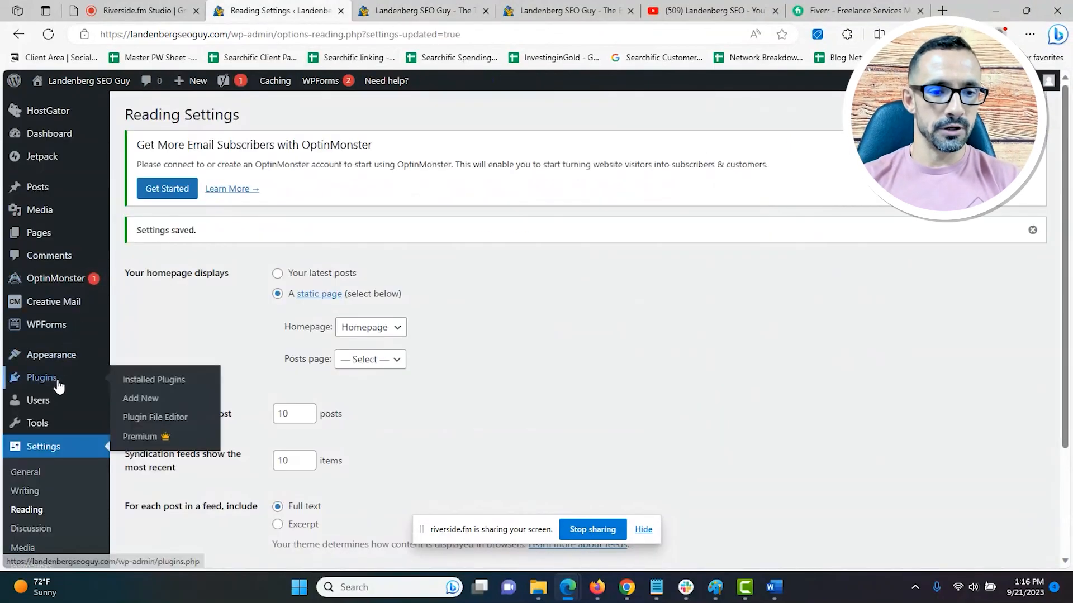
{"action": "mouse_move", "coordinate": [81, 358]}
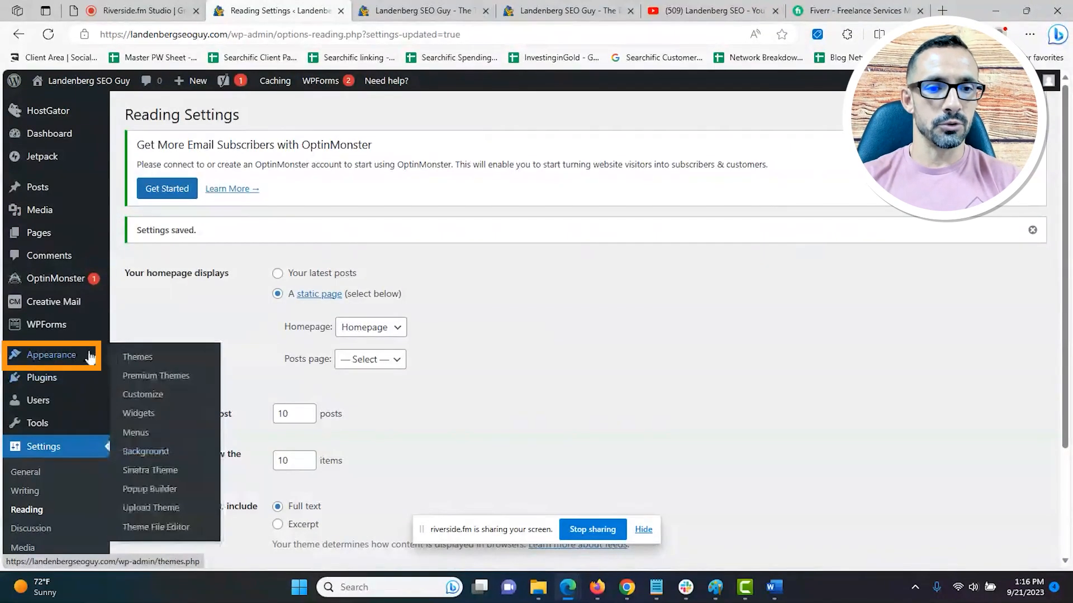
{"action": "left_click", "coordinate": [153, 433]}
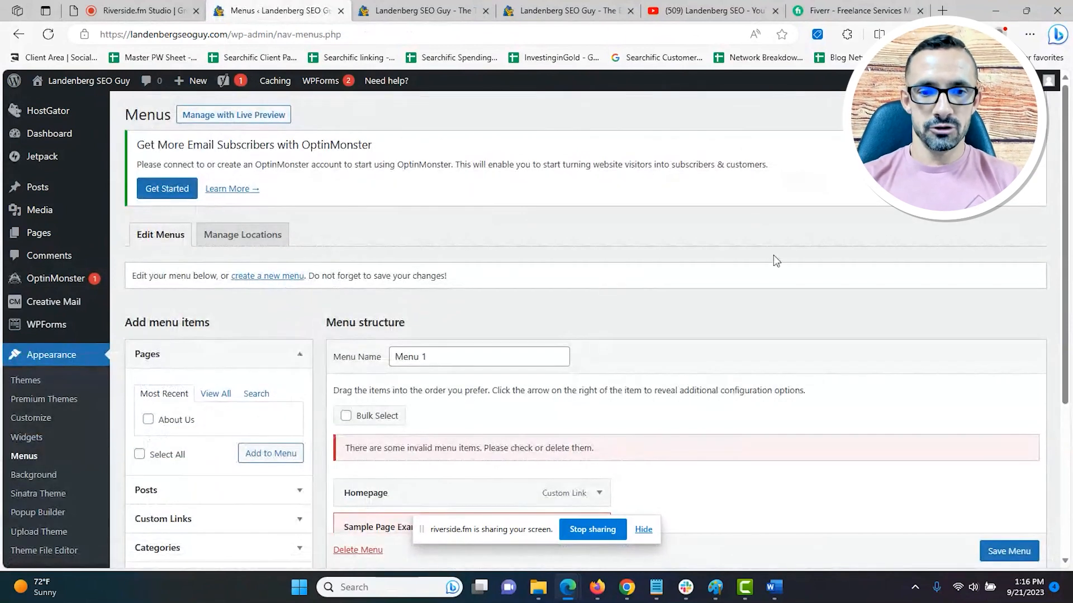
{"action": "scroll", "coordinate": [727, 290], "scroll_direction": "down", "scroll_amount": 3}
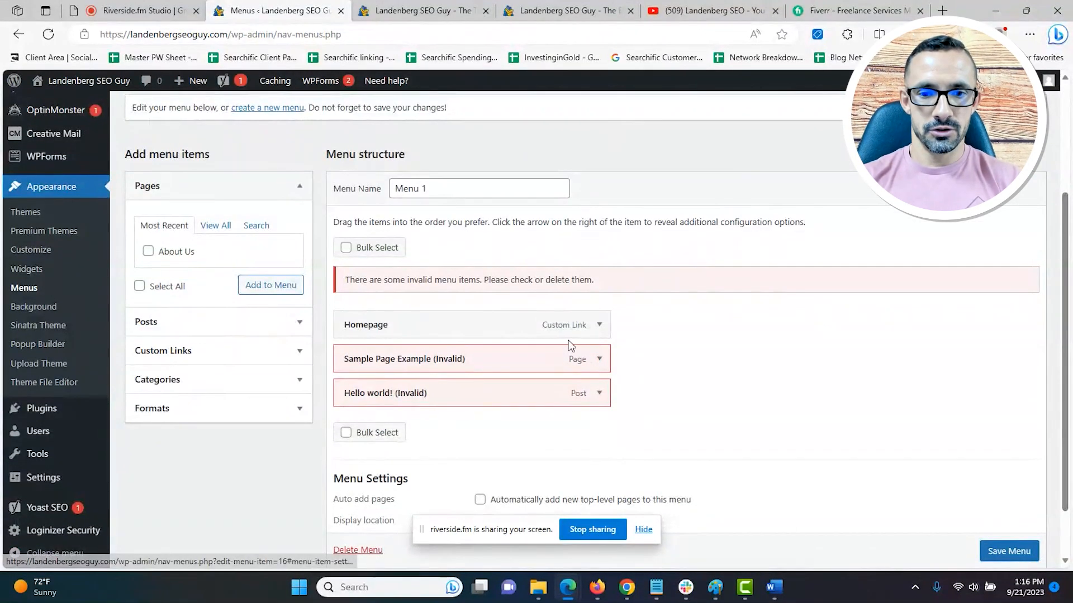
{"action": "left_click_drag", "start_coordinate": [486, 359], "coordinate": [174, 416]}
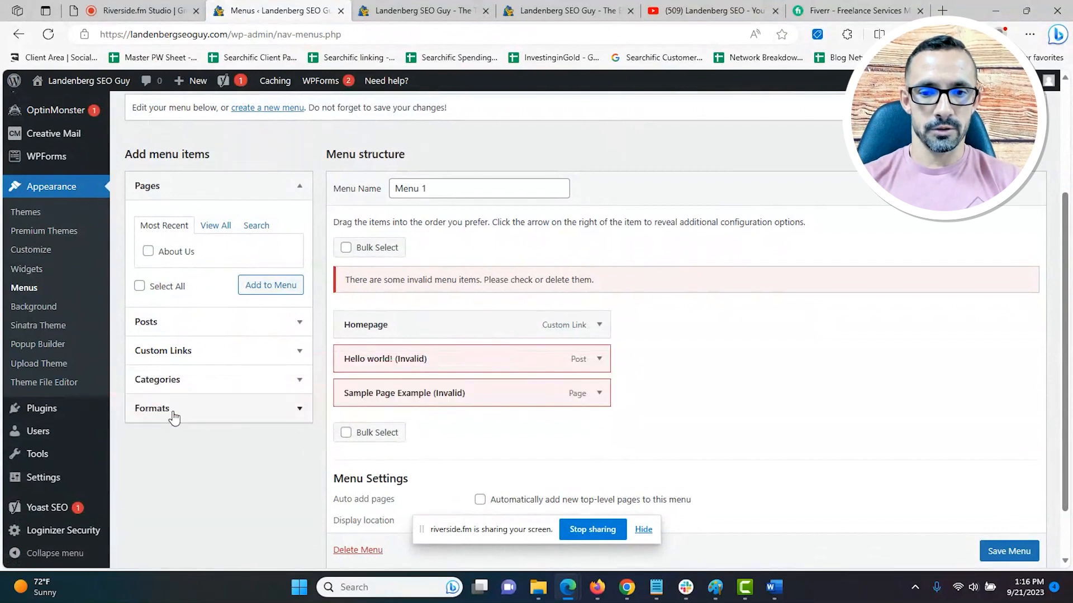
{"action": "left_click", "coordinate": [599, 358]}
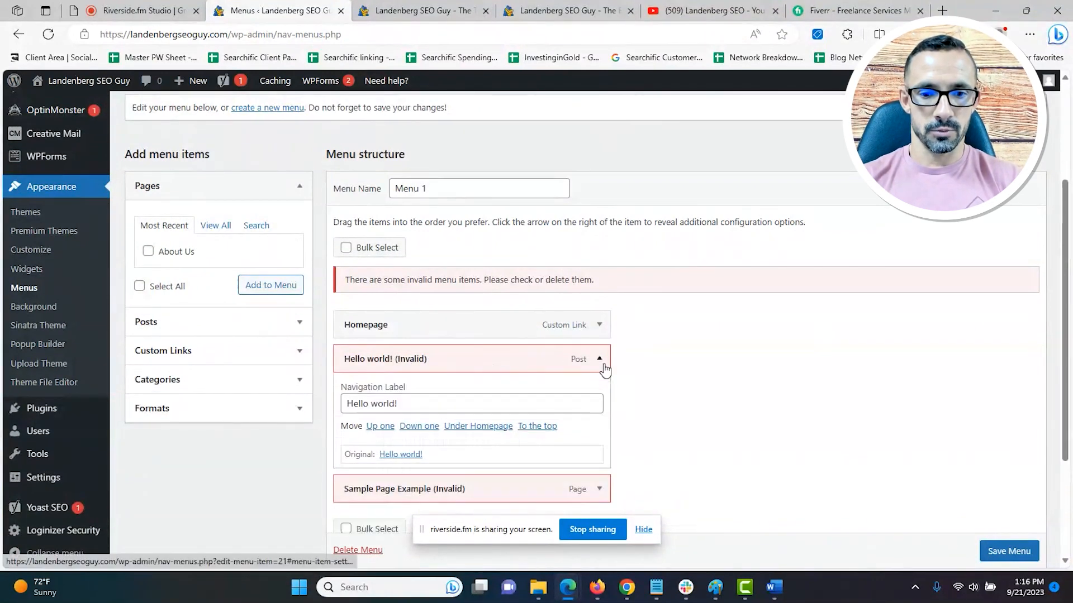
{"action": "left_click", "coordinate": [355, 482]}
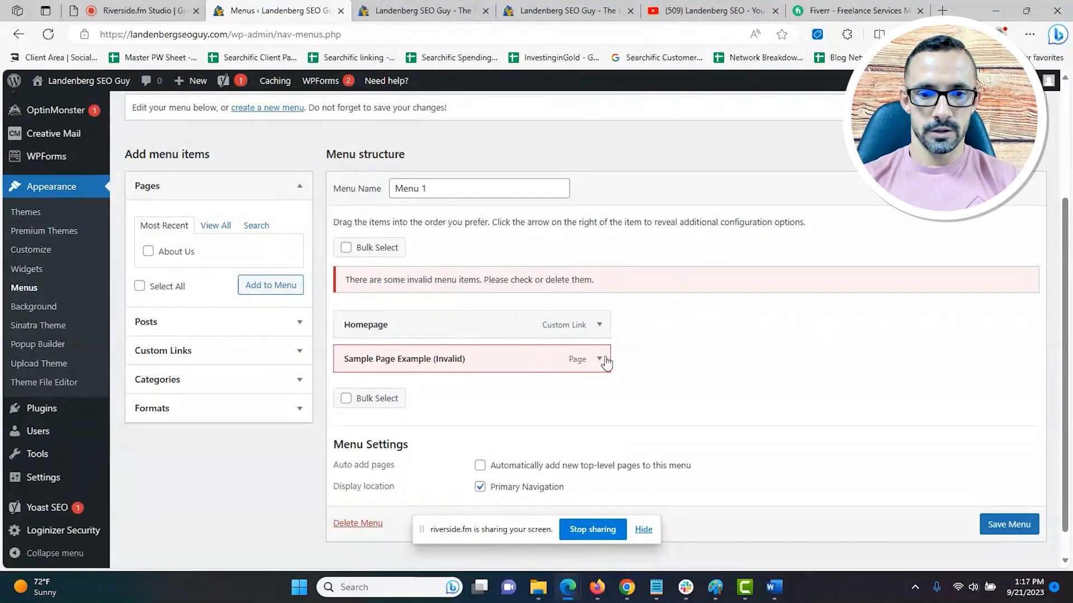
{"action": "left_click", "coordinate": [605, 360]}
{"action": "left_click", "coordinate": [355, 414]}
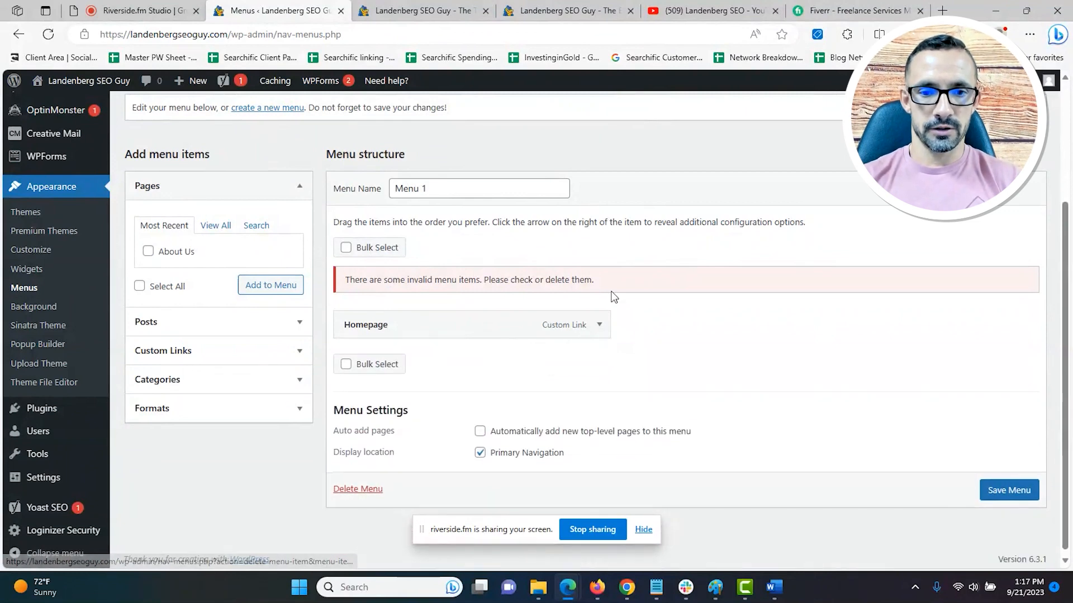
Step: Change the navigation label of Menu 1's Homepage custom link to "Home"
{"action": "left_click", "coordinate": [598, 324]}
{"action": "left_click", "coordinate": [417, 411]}
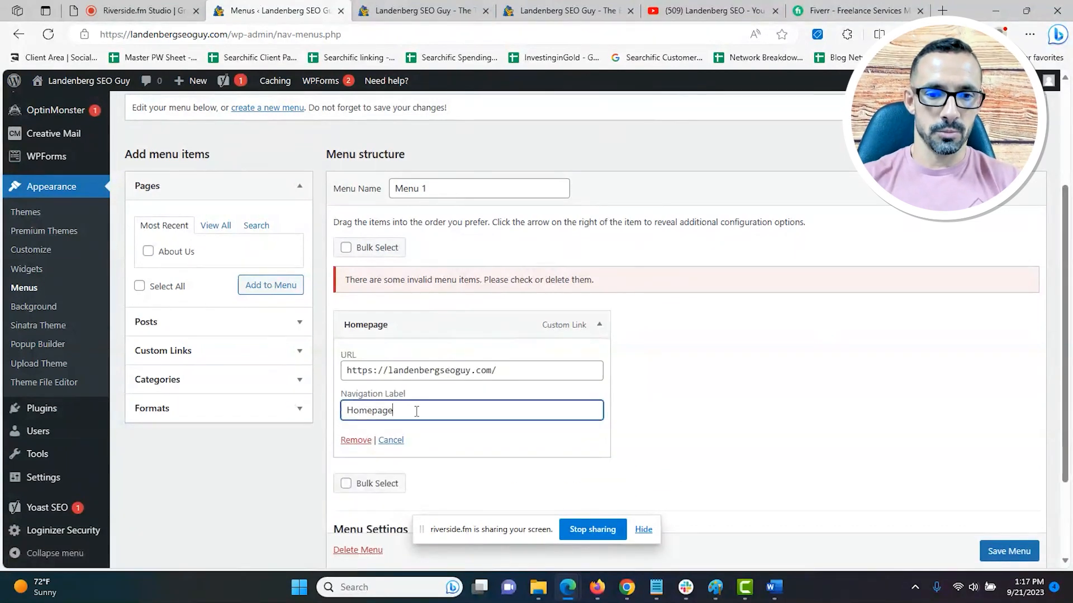
{"action": "key", "text": "BackSpace"}
{"action": "key", "text": "BackSpace"}
{"action": "key", "text": "BackSpace"}
{"action": "key", "text": "BackSpace"}
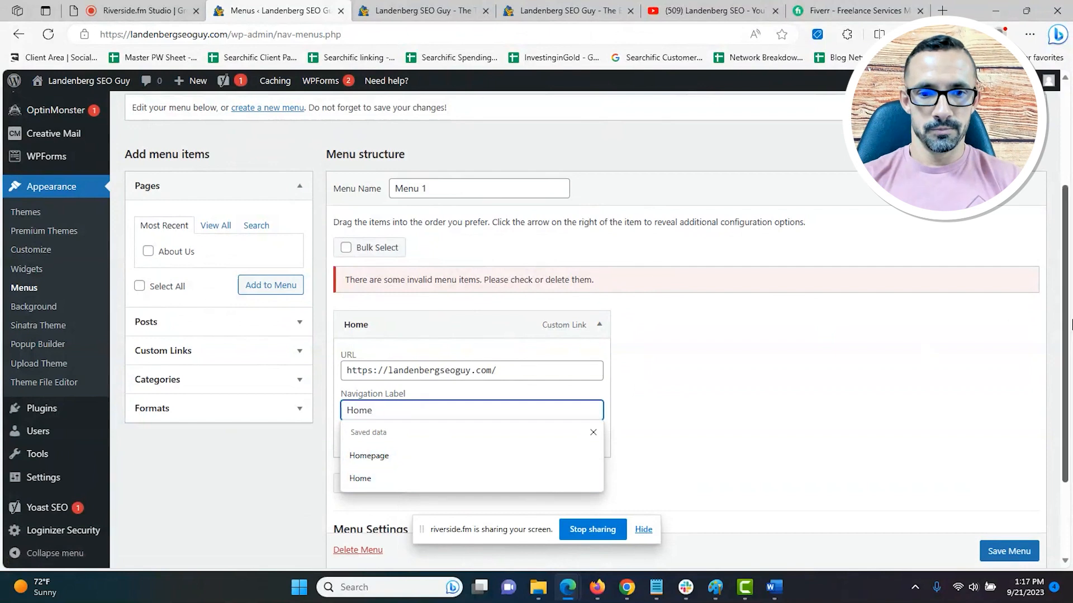
Step: Add the About Us page to Menu 1 and save the menu
{"action": "scroll", "coordinate": [1064, 327], "scroll_direction": "down", "scroll_amount": 2}
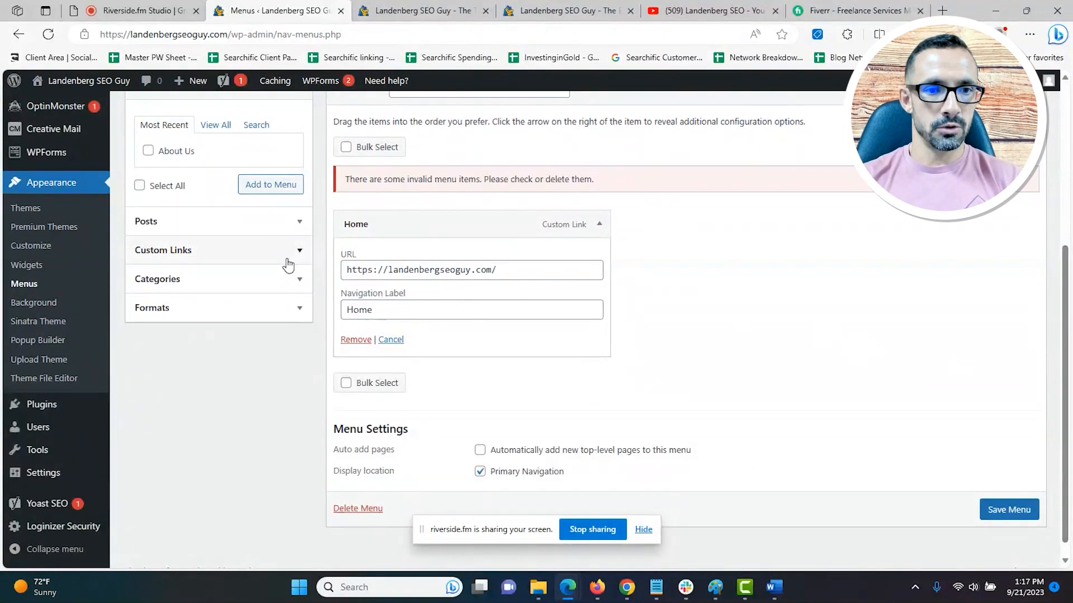
{"action": "left_click", "coordinate": [148, 150]}
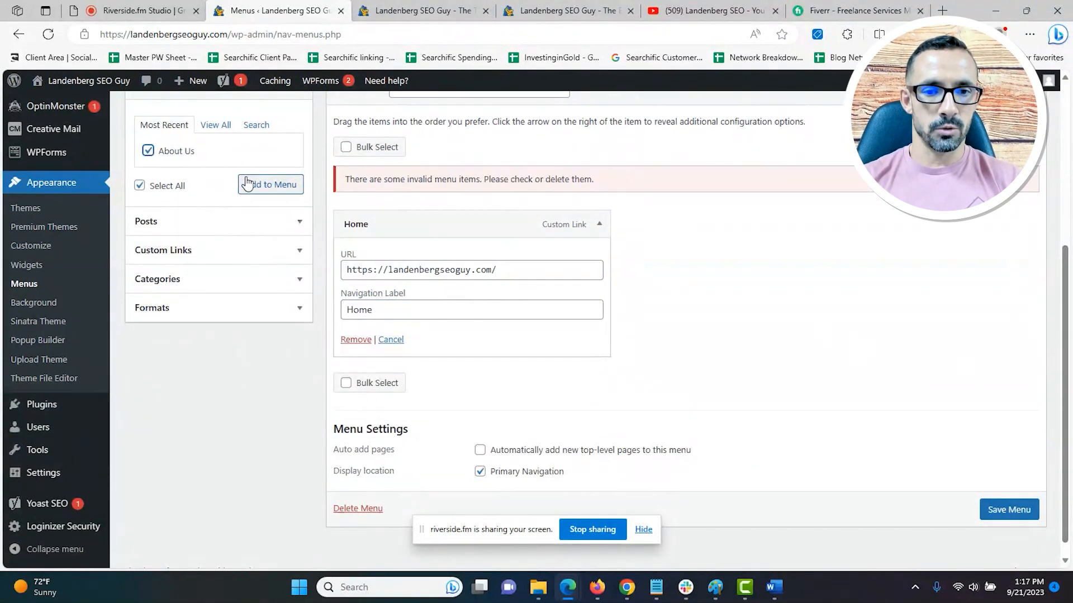
{"action": "left_click", "coordinate": [263, 183]}
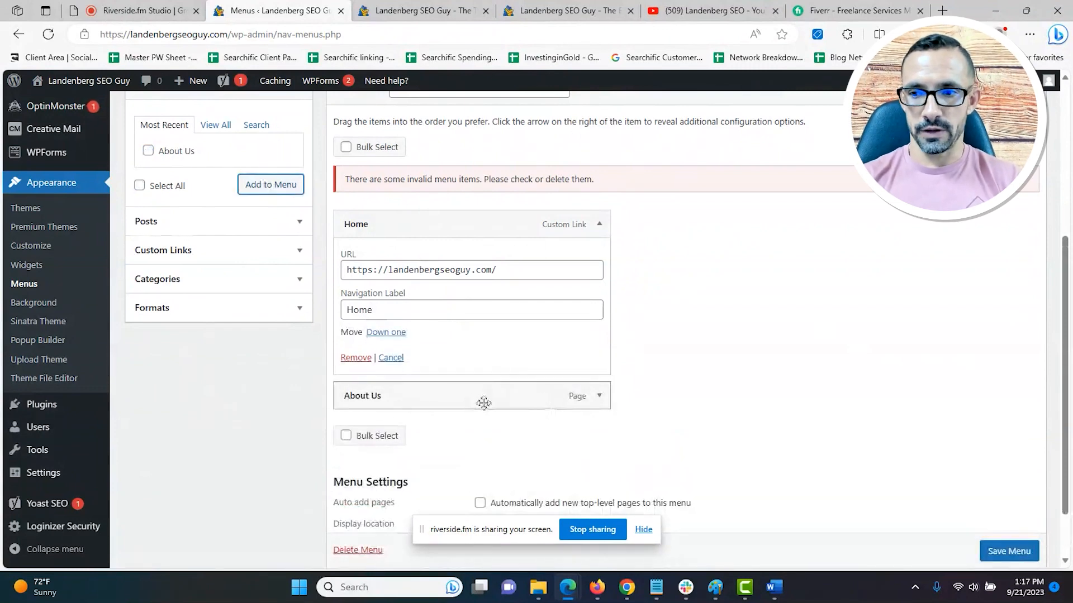
{"action": "scroll", "coordinate": [968, 343], "scroll_direction": "down", "scroll_amount": 3}
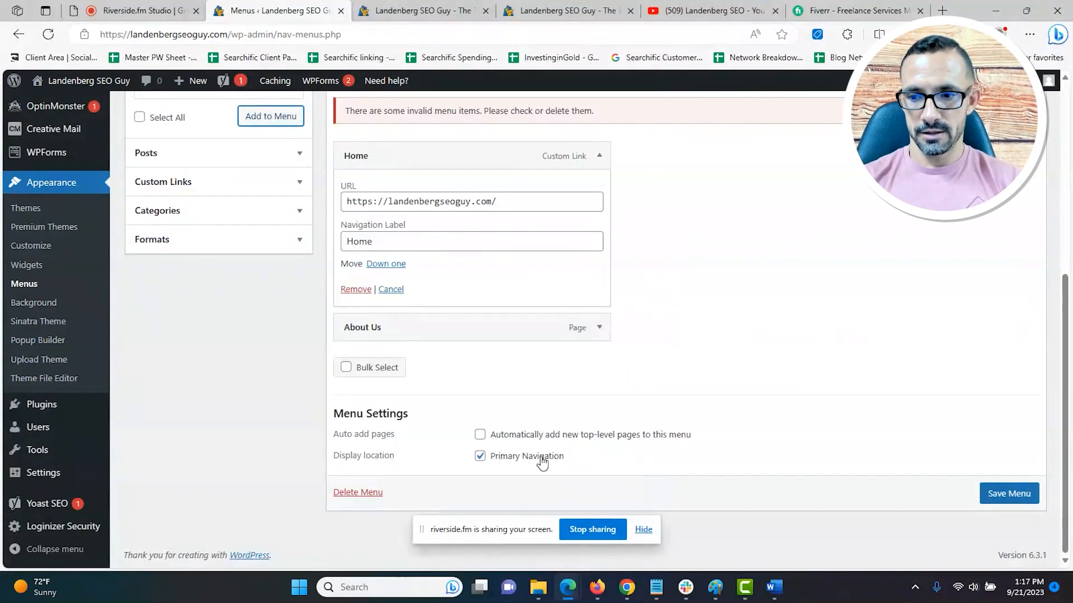
{"action": "left_click", "coordinate": [992, 494]}
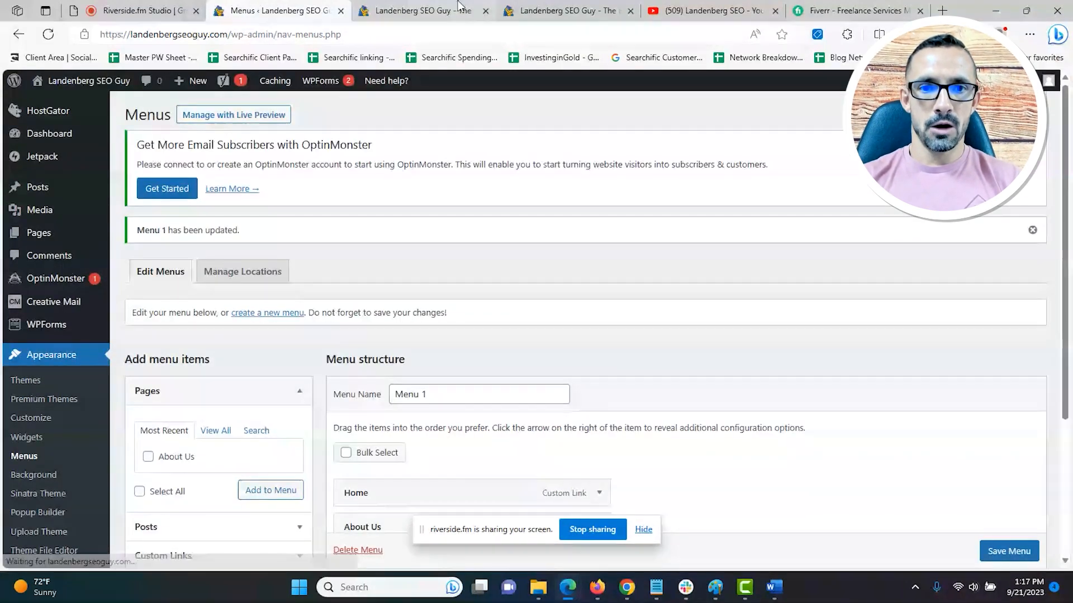
Step: Reload the live front page to check its navigation menu, and return to the menu editor
{"action": "left_click", "coordinate": [419, 10]}
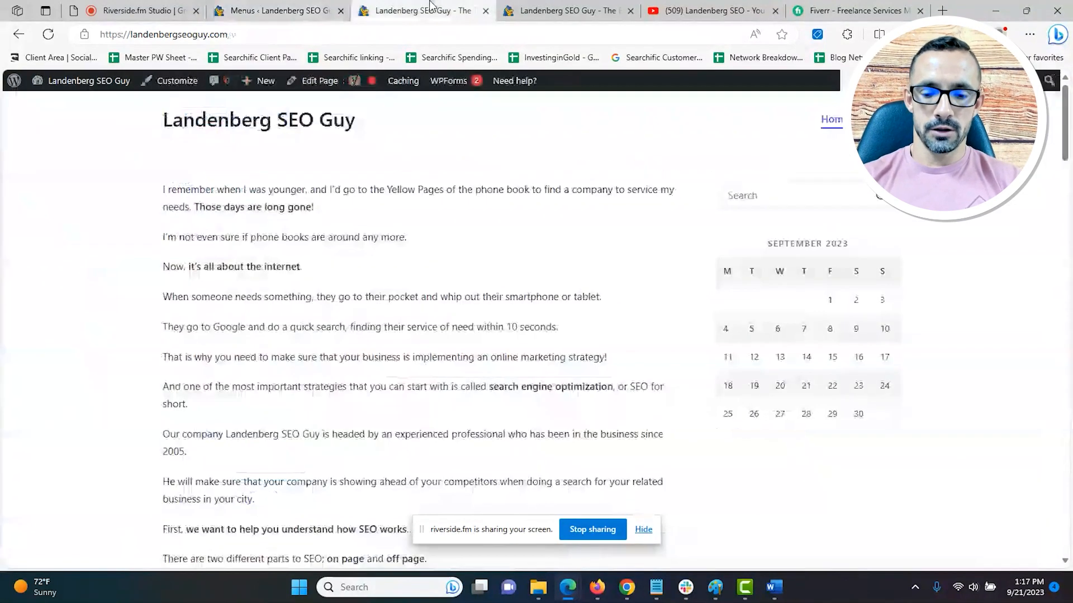
{"action": "left_click", "coordinate": [423, 35]}
{"action": "key", "text": "Return"}
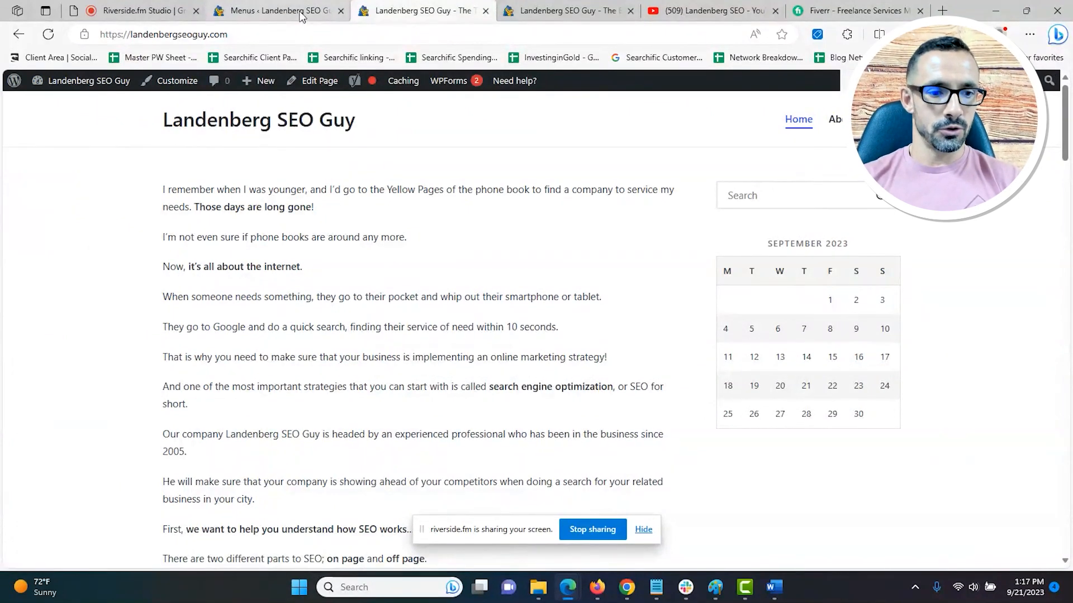
{"action": "left_click", "coordinate": [268, 10]}
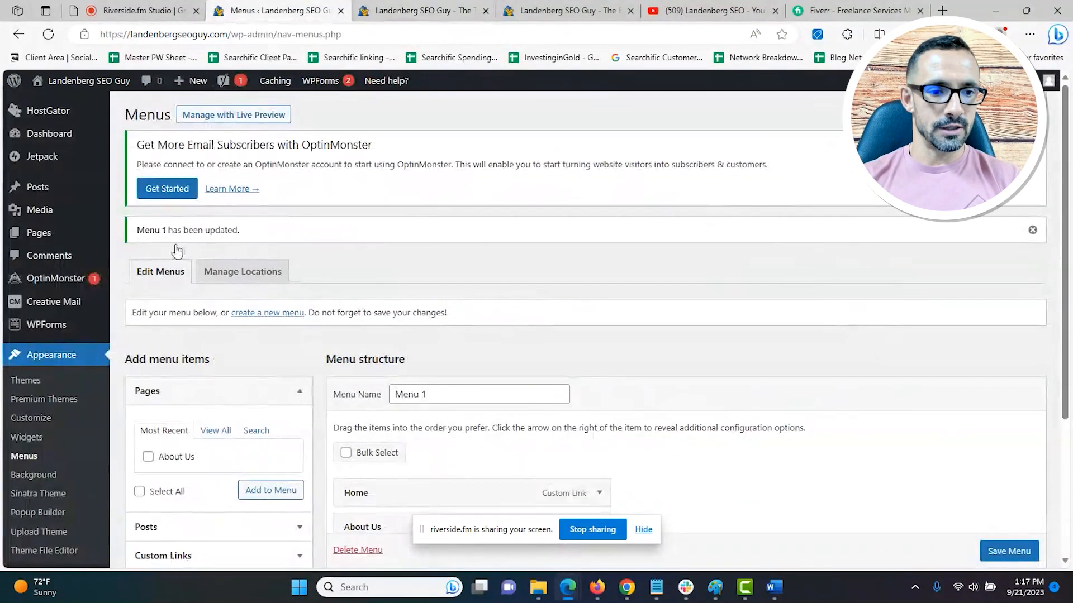
Step: Open the widget settings and remove the Image and Gallery widgets from the Default Sidebar
{"action": "left_click", "coordinate": [37, 441]}
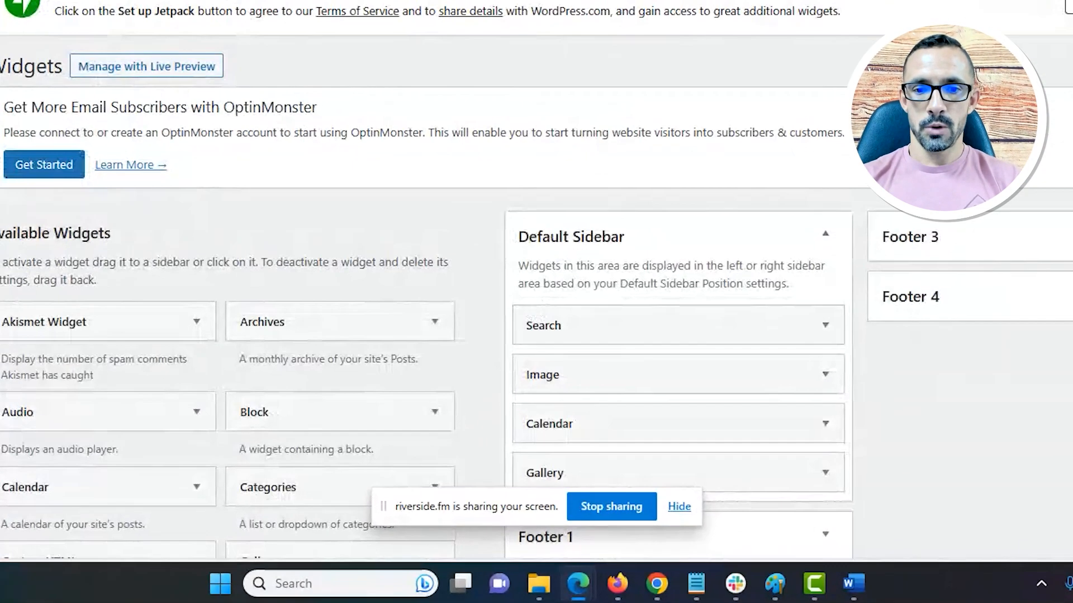
{"action": "scroll", "coordinate": [642, 169], "scroll_direction": "down", "scroll_amount": 4}
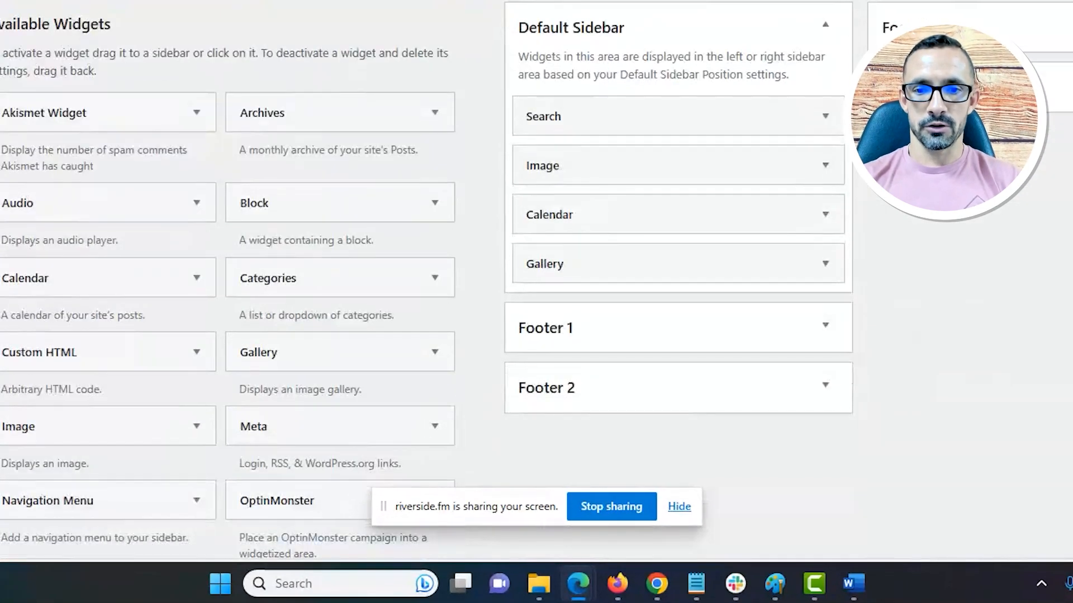
{"action": "left_click_drag", "start_coordinate": [587, 171], "coordinate": [300, 210]}
{"action": "left_click_drag", "start_coordinate": [601, 213], "coordinate": [233, 240]}
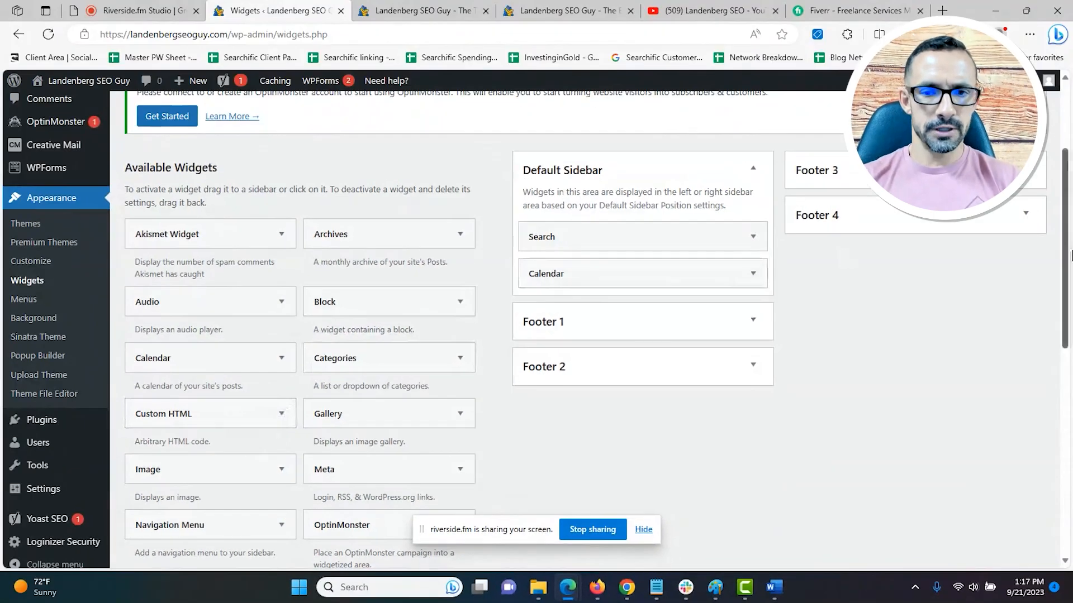
Step: Add the Pages widget to the Default Sidebar between Search and Calendar, then collapse its settings
{"action": "scroll", "coordinate": [1071, 255], "scroll_direction": "down", "scroll_amount": 1}
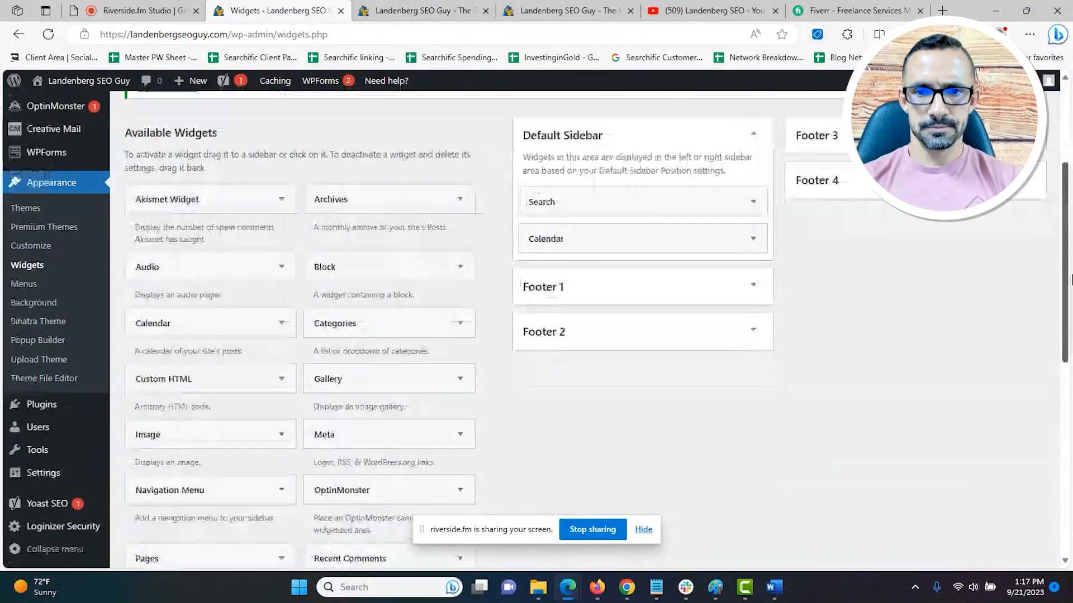
{"action": "left_click_drag", "start_coordinate": [147, 558], "coordinate": [661, 326]}
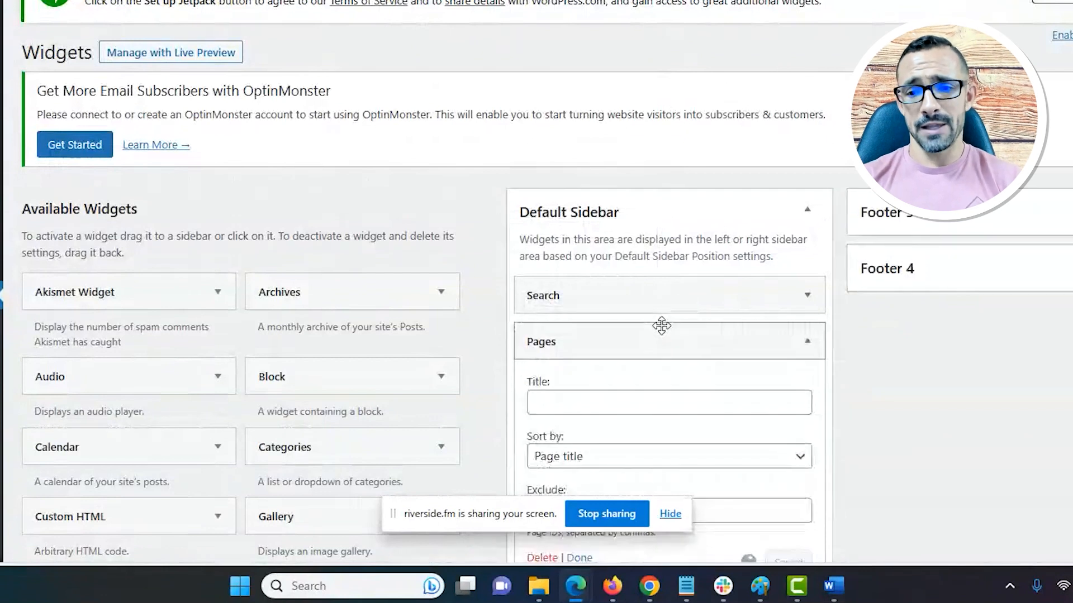
{"action": "left_click", "coordinate": [806, 343]}
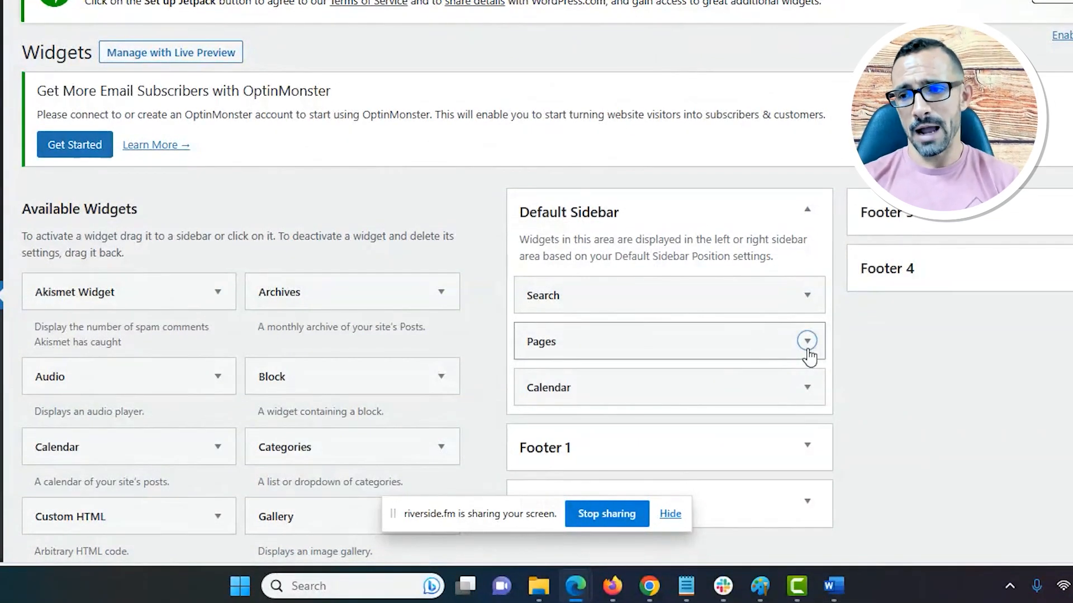
Step: Look through the available widgets and reload the live front page to check its sidebar
{"action": "scroll", "coordinate": [536, 287], "scroll_direction": "down", "scroll_amount": 6}
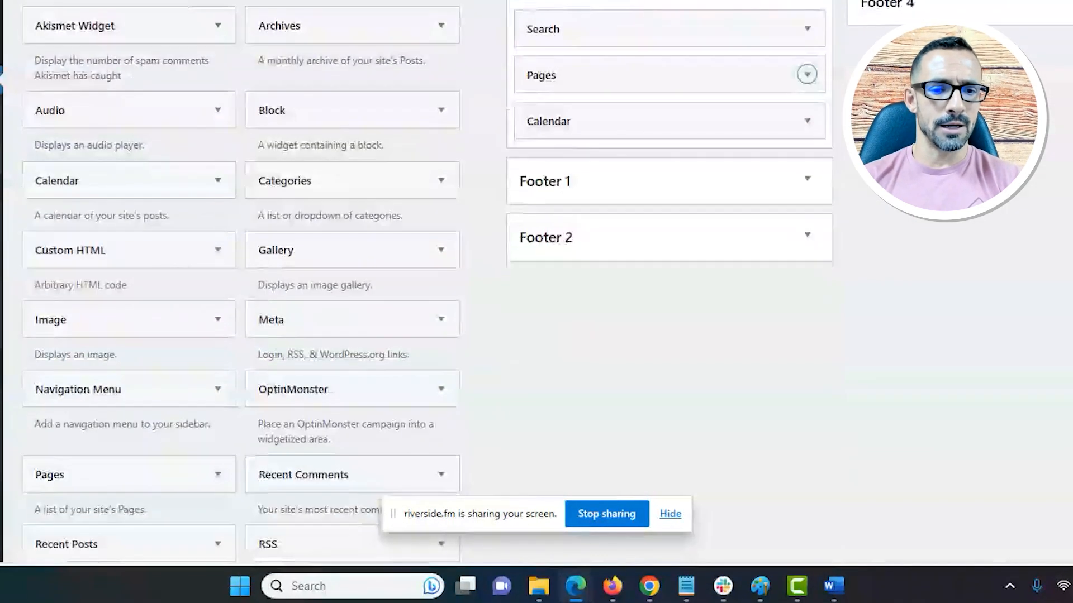
{"action": "scroll", "coordinate": [536, 287], "scroll_direction": "down", "scroll_amount": 6}
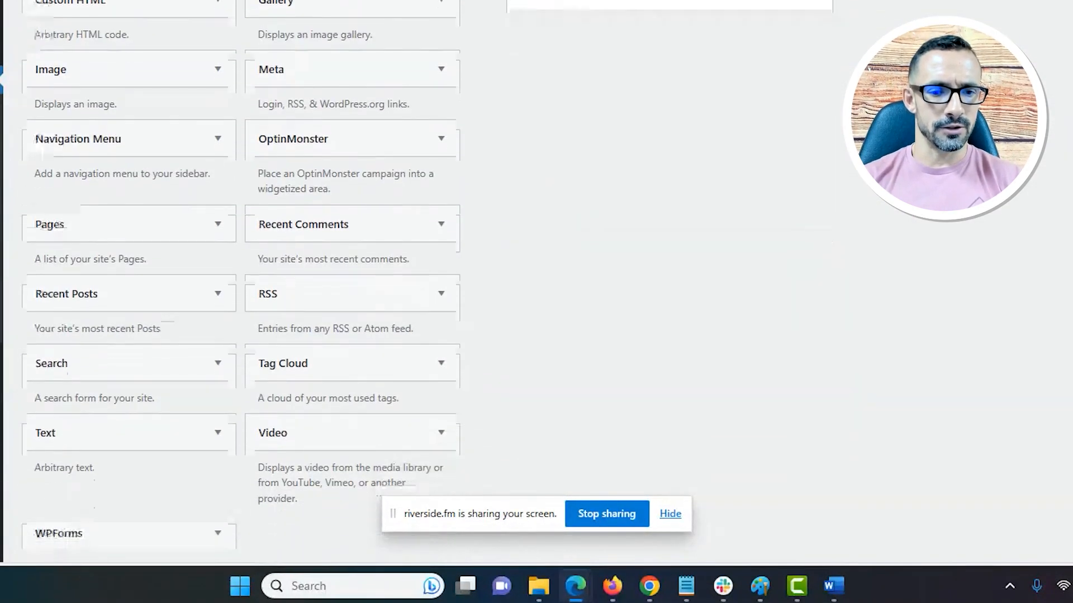
{"action": "left_click_drag", "start_coordinate": [1055, 417], "coordinate": [1071, 224]}
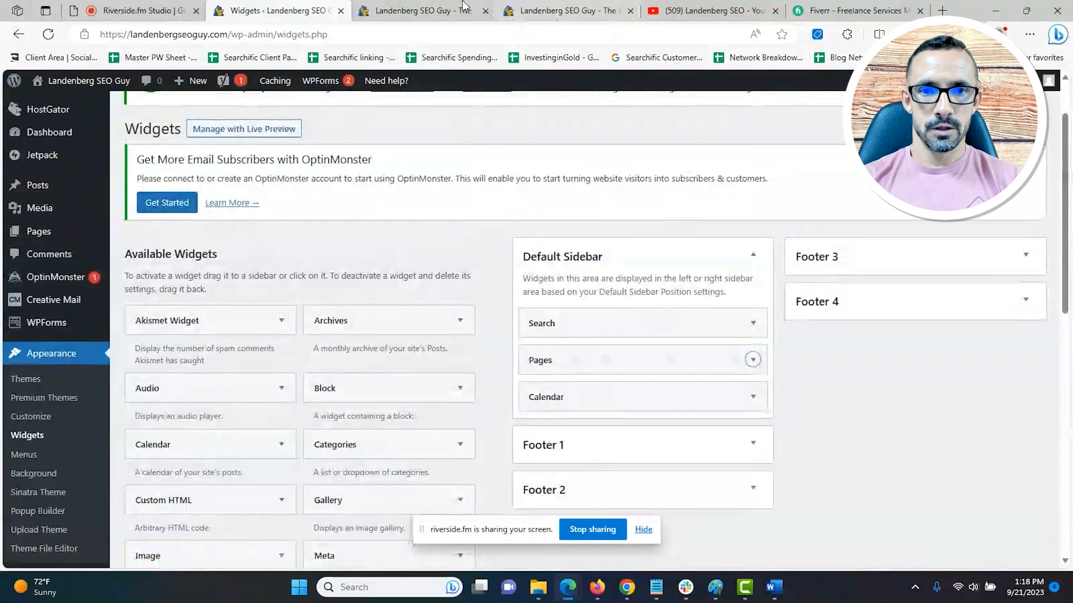
{"action": "left_click", "coordinate": [423, 10]}
{"action": "left_click", "coordinate": [427, 35]}
{"action": "key", "text": "Return"}
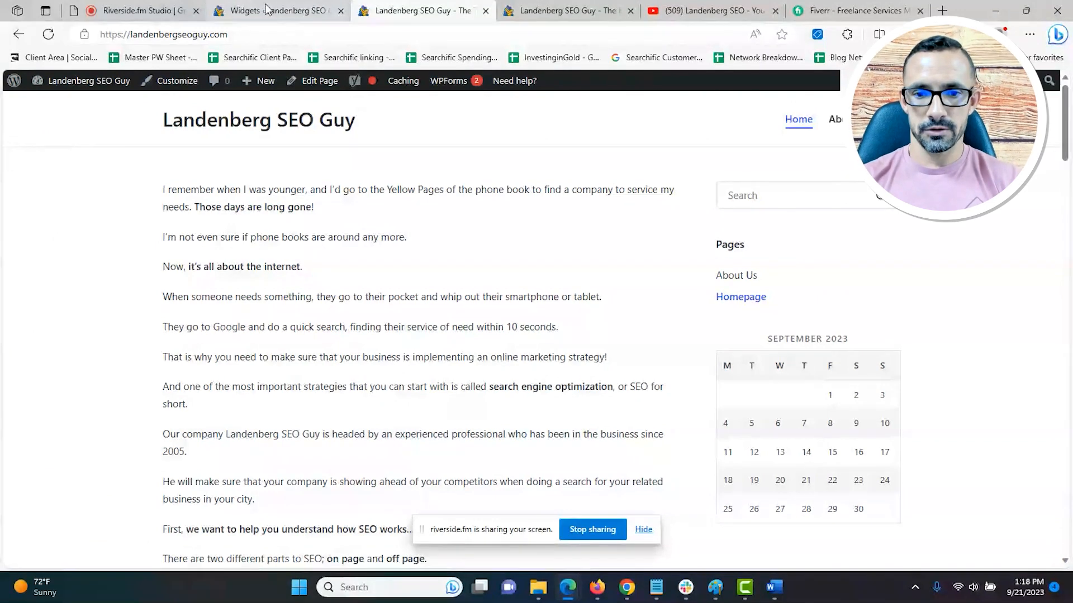
Step: Remove the Pages widget from the Default Sidebar and reload the live front page to check it
{"action": "left_click", "coordinate": [295, 9]}
{"action": "left_click_drag", "start_coordinate": [489, 357], "coordinate": [377, 319]}
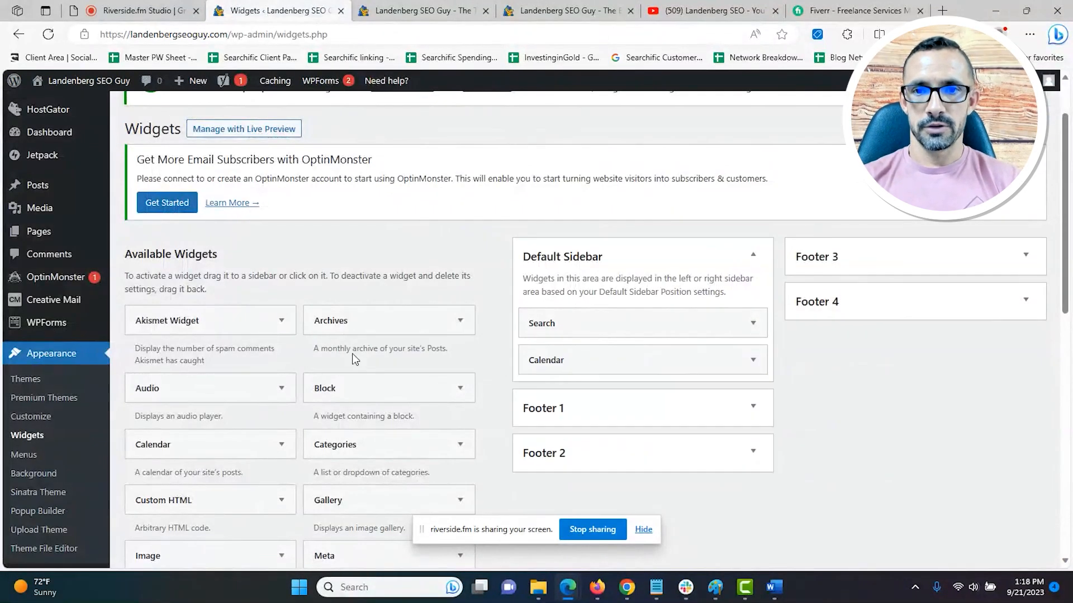
{"action": "left_click", "coordinate": [441, 10]}
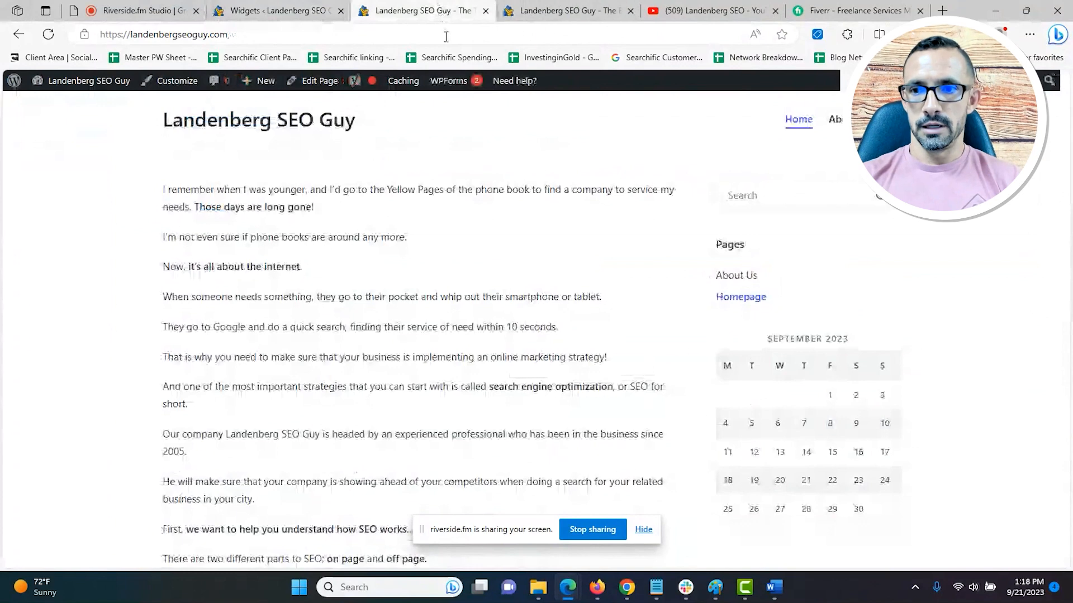
{"action": "key", "text": "F5"}
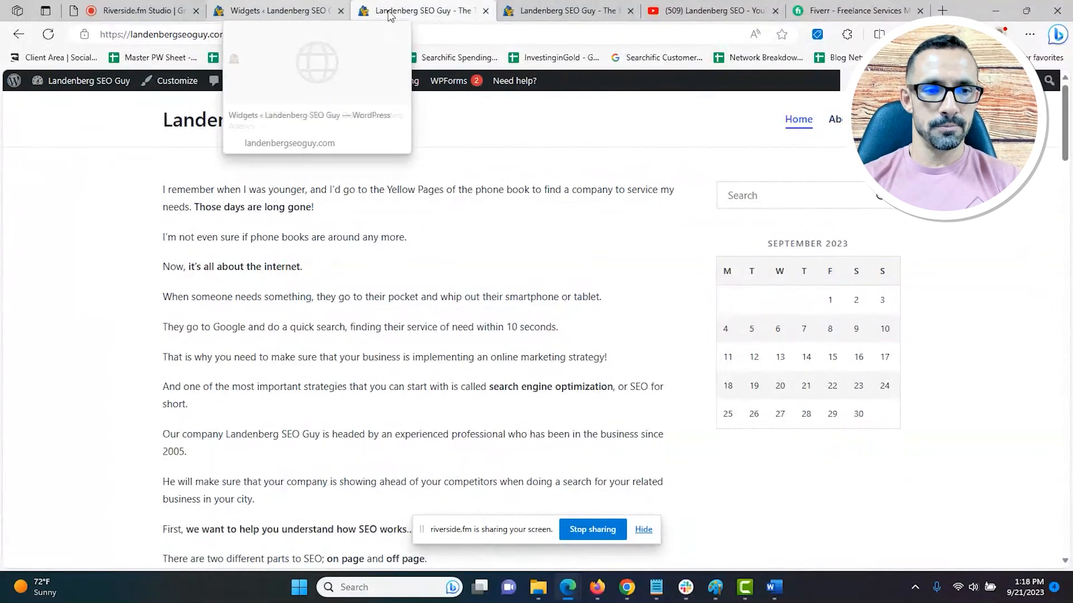
Step: Open the Homepage page for editing and add an empty paragraph above the "Why Should I Sign Up Today?" heading
{"action": "left_click", "coordinate": [215, 12]}
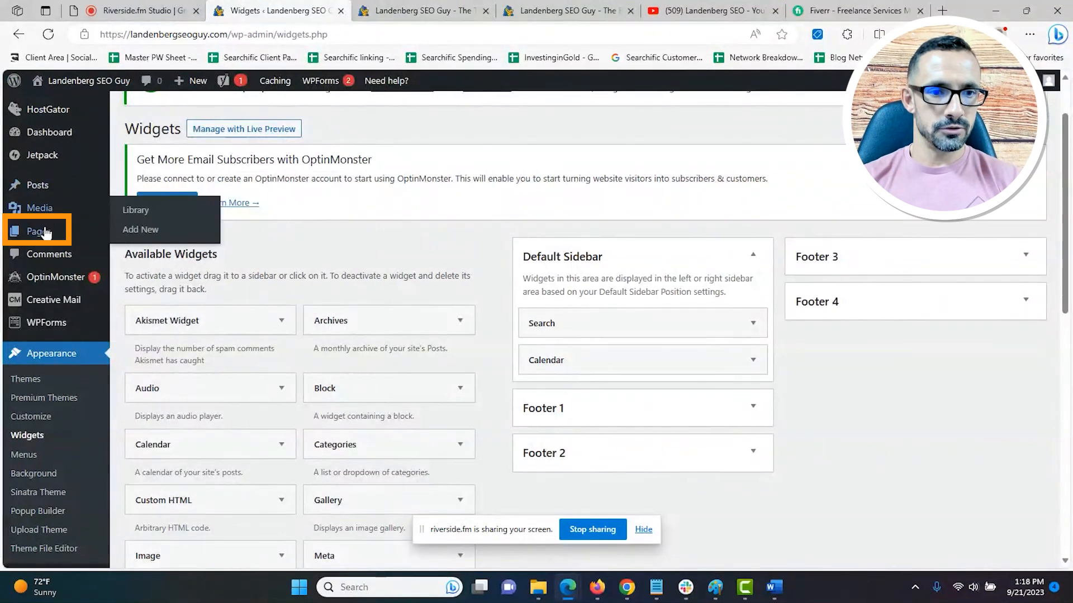
{"action": "left_click", "coordinate": [124, 235]}
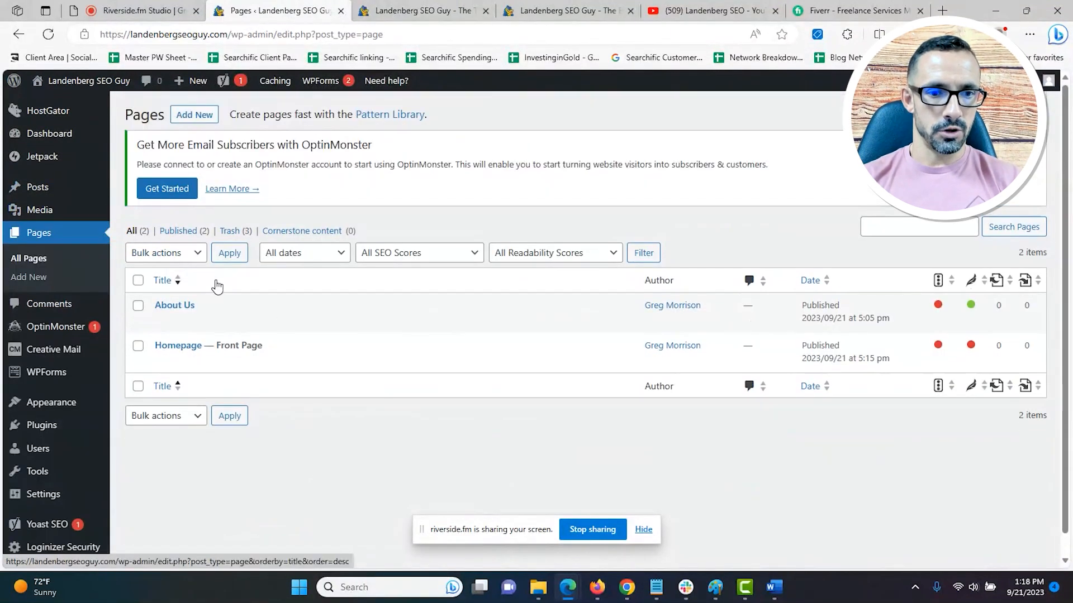
{"action": "left_click", "coordinate": [180, 346]}
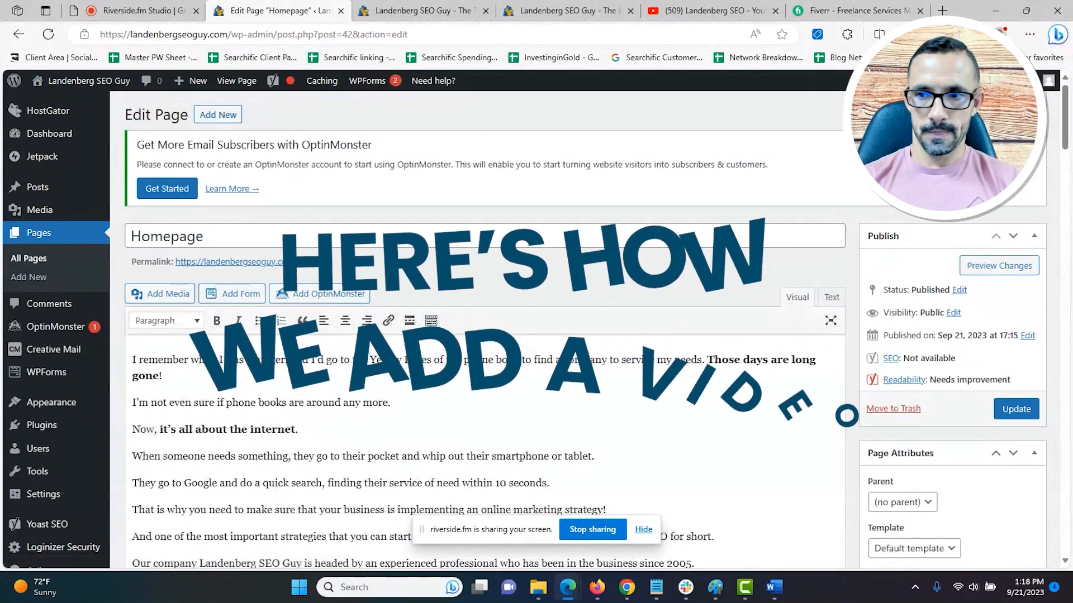
{"action": "left_click_drag", "start_coordinate": [1070, 136], "coordinate": [1065, 268]}
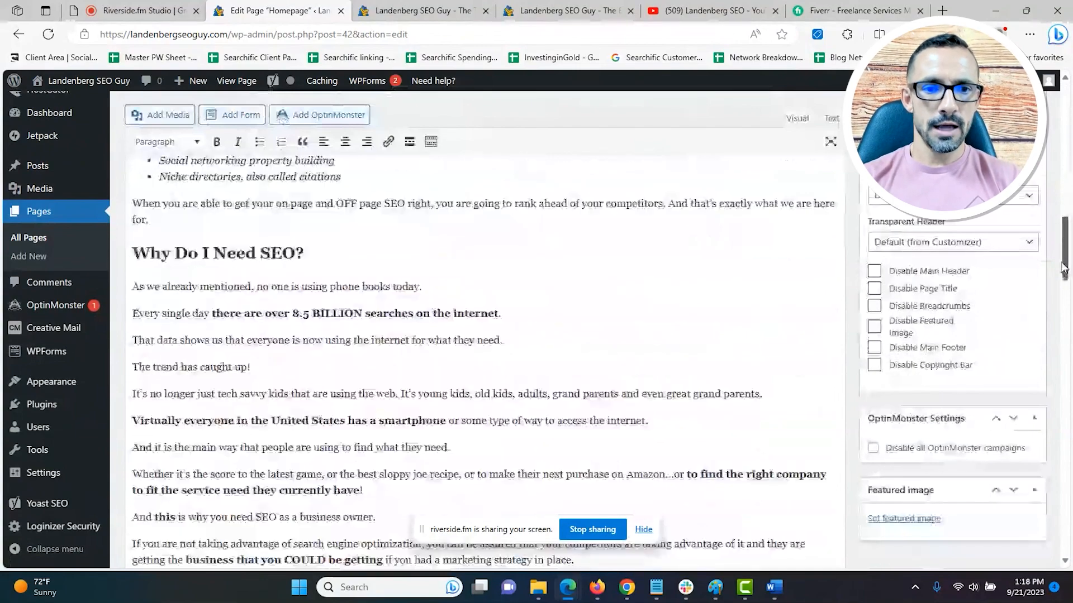
{"action": "scroll", "coordinate": [584, 369], "scroll_direction": "down", "scroll_amount": 5}
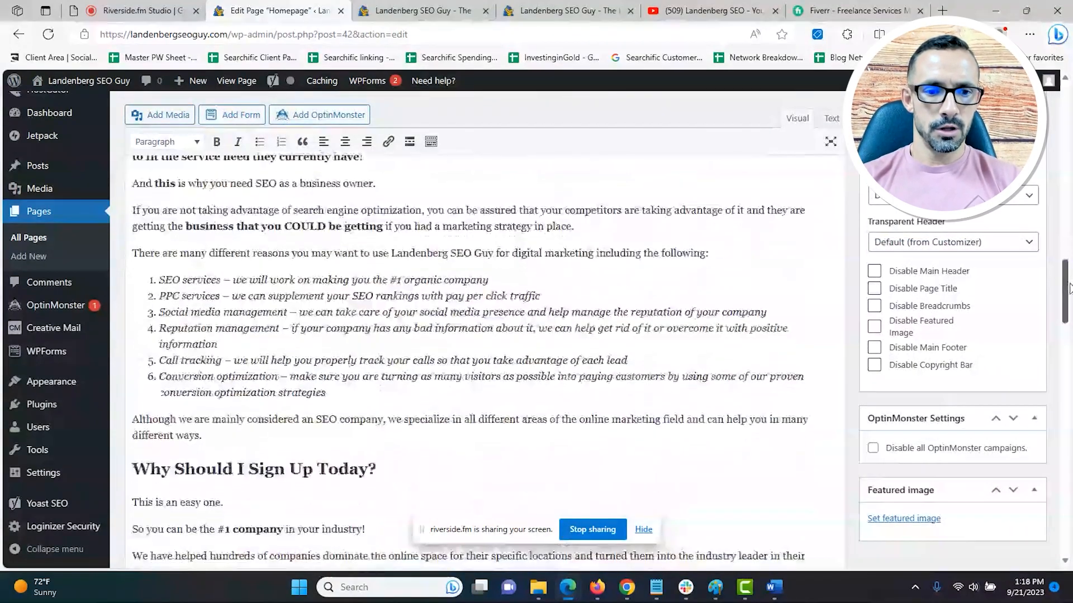
{"action": "key", "text": "Return"}
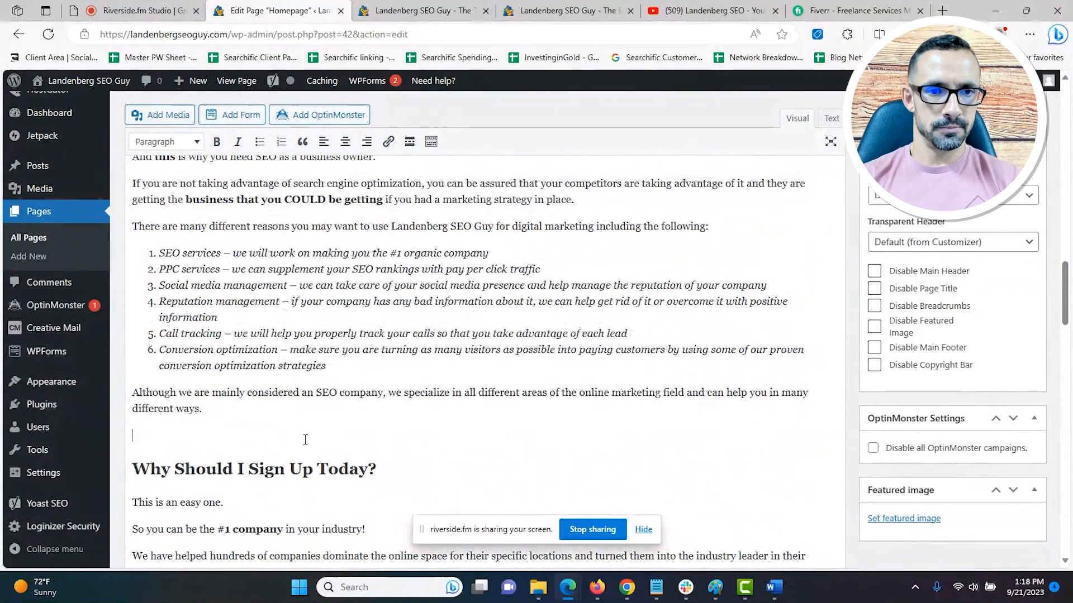
{"action": "left_click", "coordinate": [167, 114]}
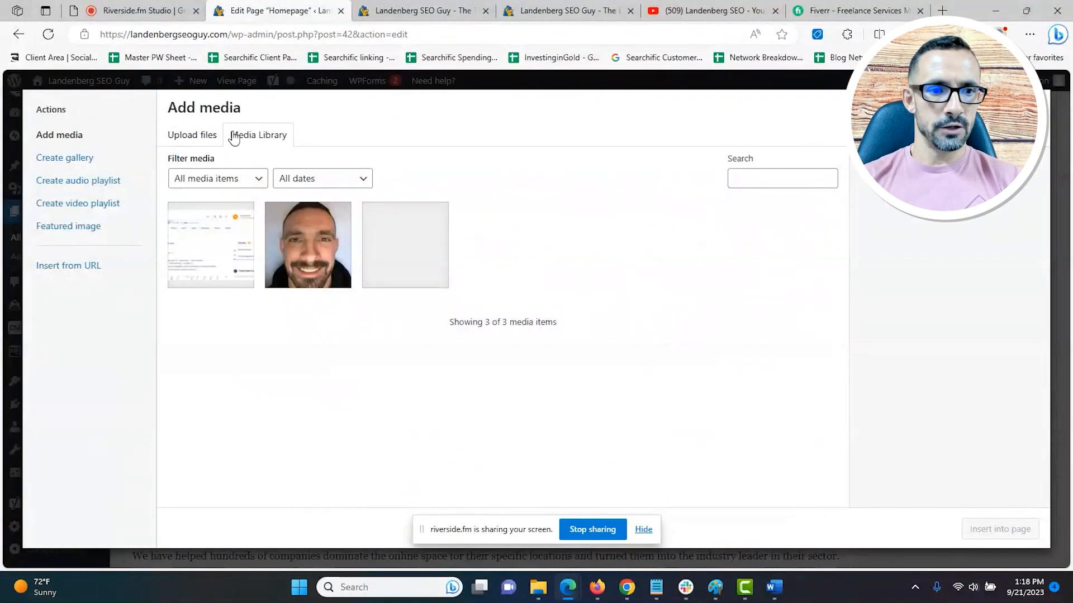
{"action": "left_click", "coordinate": [91, 268]}
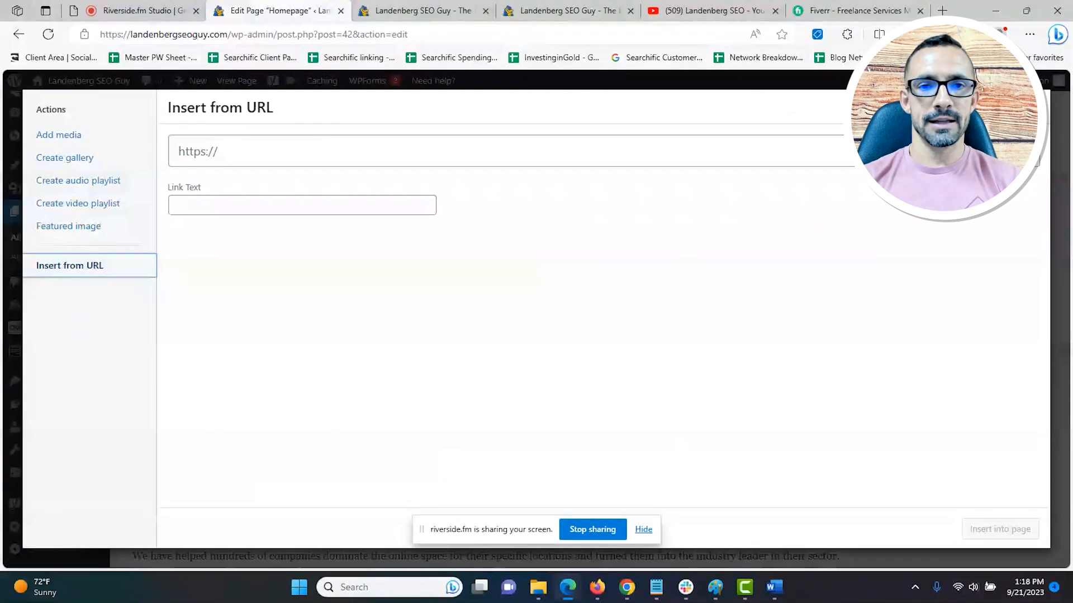
{"action": "key", "text": "Escape"}
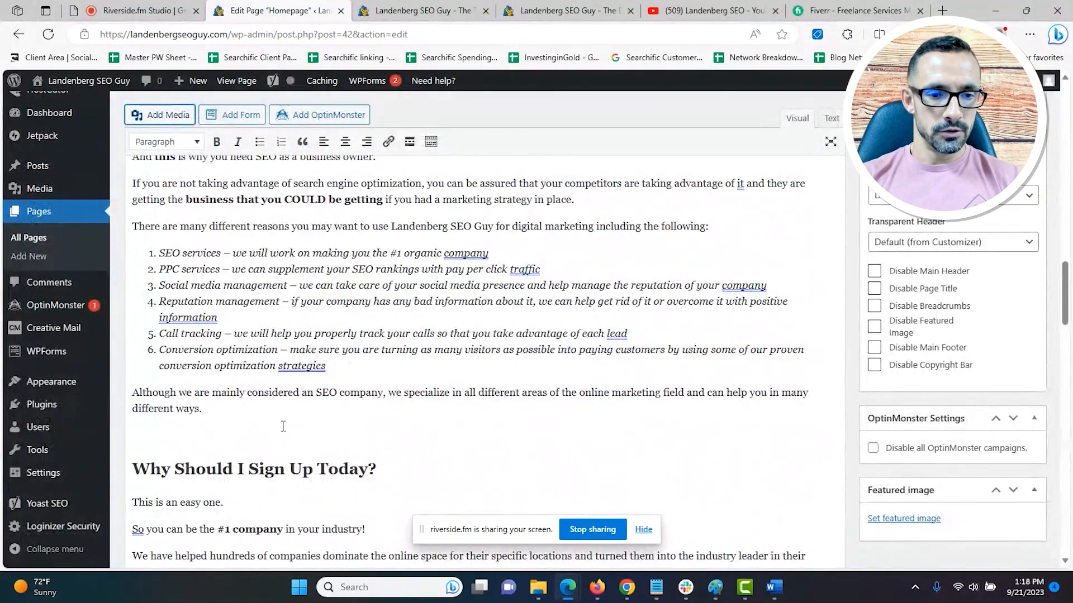
Step: In the Homepage's HTML source, delete the &nbsp; above the "Why Should I Sign Up Today?" heading and place the cursor on the empty line there
{"action": "left_click", "coordinate": [161, 436]}
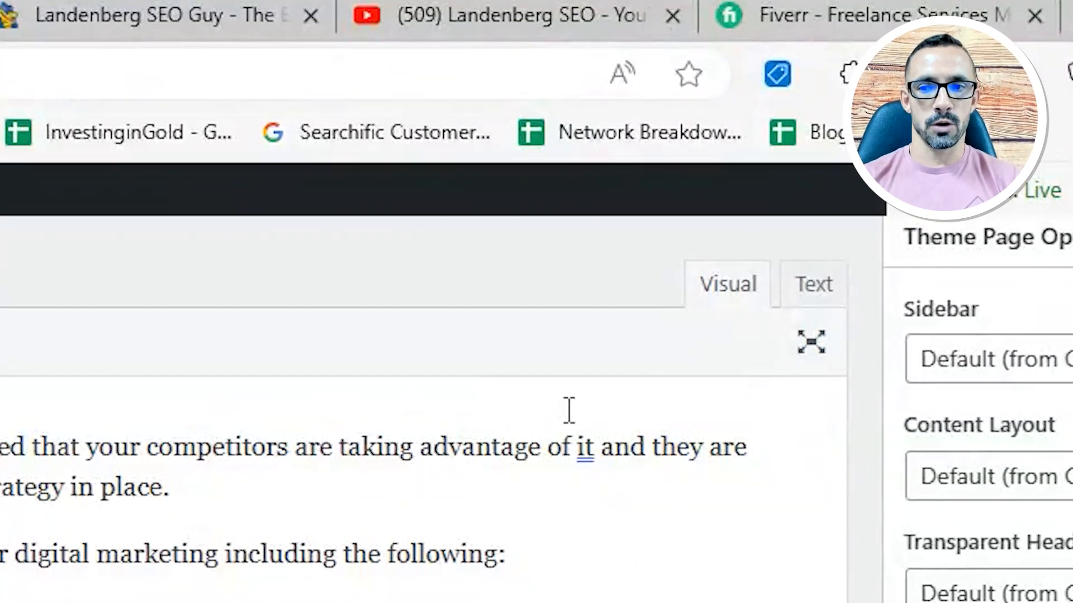
{"action": "left_click", "coordinate": [810, 294]}
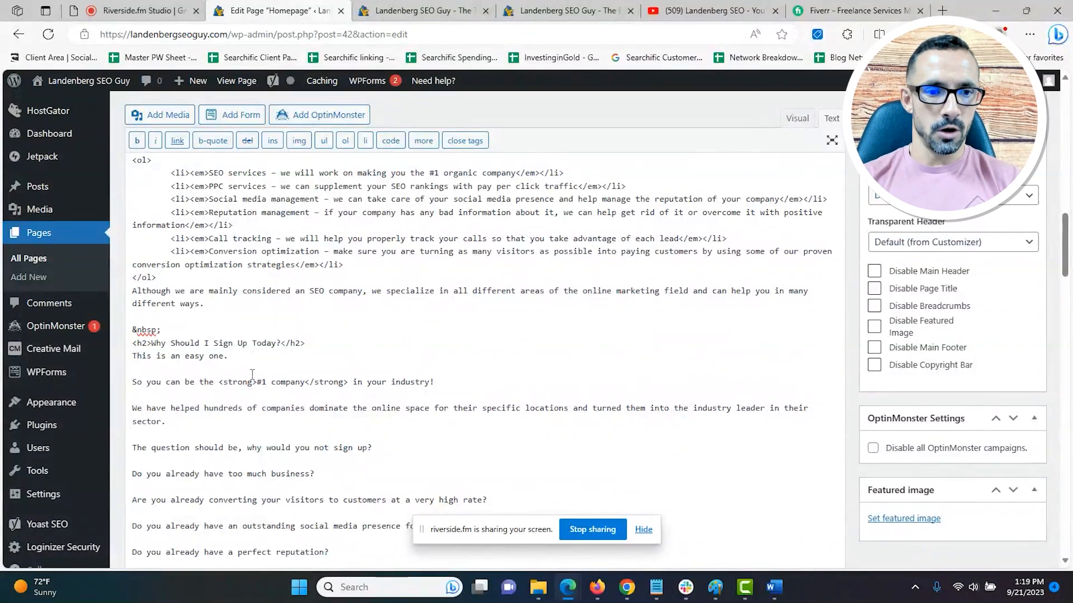
{"action": "left_click", "coordinate": [169, 335]}
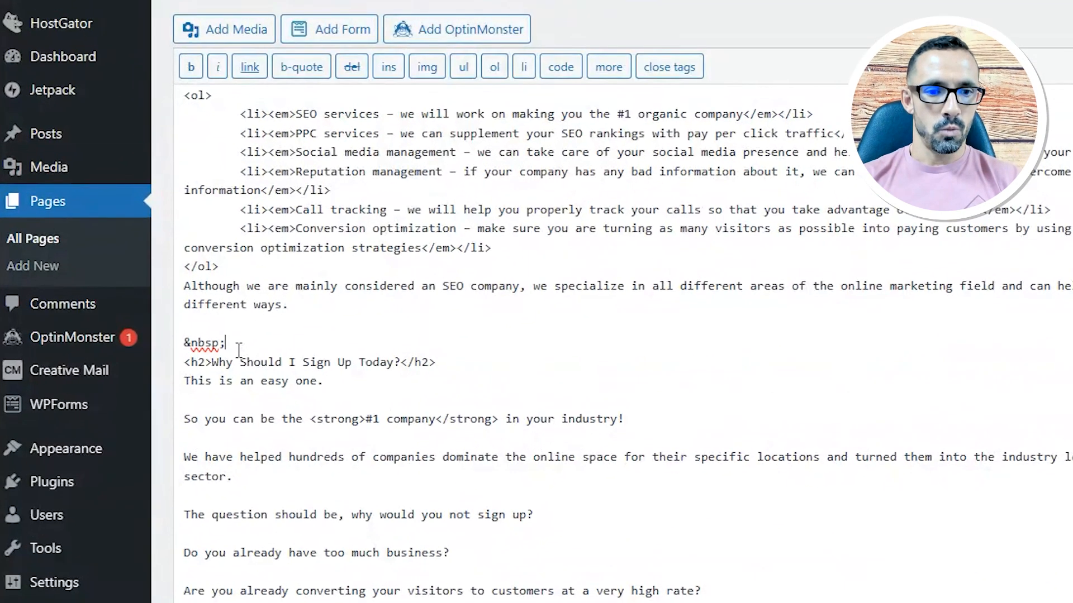
{"action": "left_click_drag", "start_coordinate": [239, 350], "coordinate": [168, 355]}
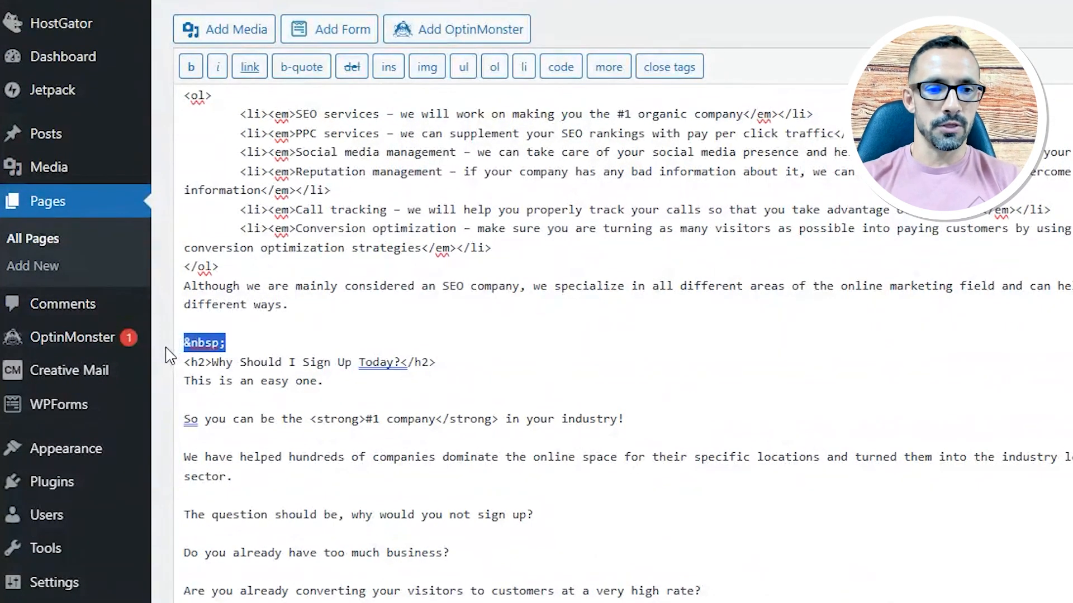
{"action": "key", "text": "BackSpace"}
{"action": "scroll", "coordinate": [169, 355], "scroll_direction": "down", "scroll_amount": 5}
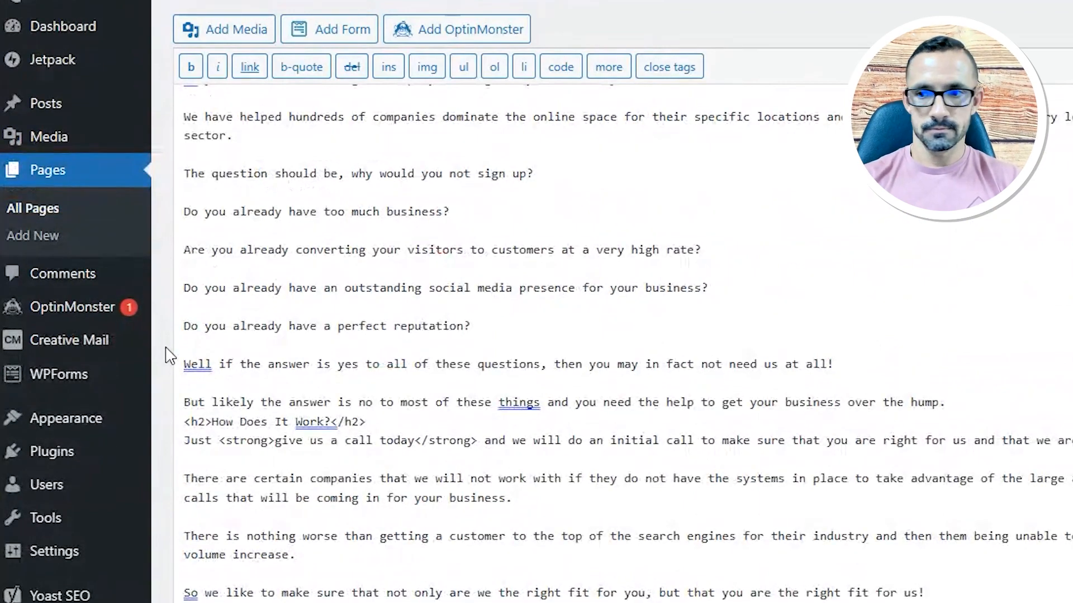
{"action": "scroll", "coordinate": [1052, 85], "scroll_direction": "down", "scroll_amount": 1}
{"action": "scroll", "coordinate": [623, 342], "scroll_direction": "down", "scroll_amount": 7}
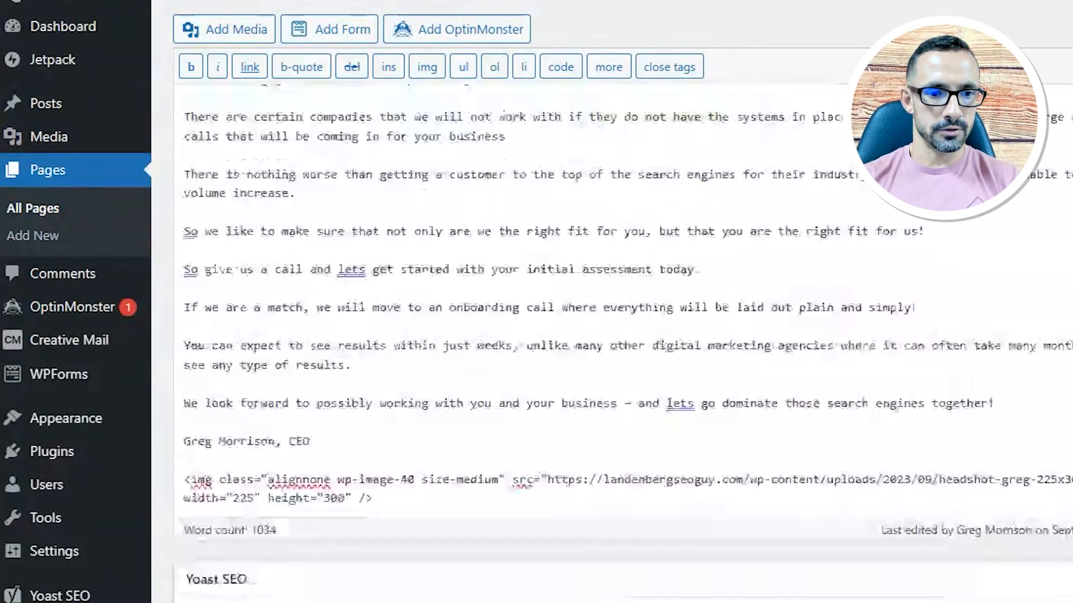
{"action": "scroll", "coordinate": [623, 342], "scroll_direction": "up", "scroll_amount": 12}
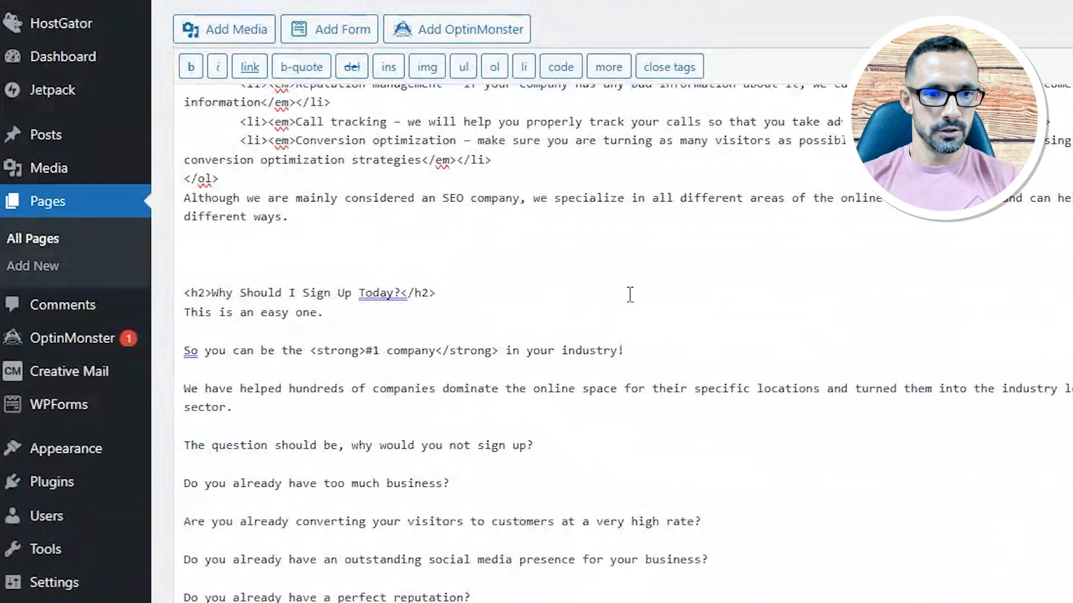
{"action": "left_click", "coordinate": [187, 257]}
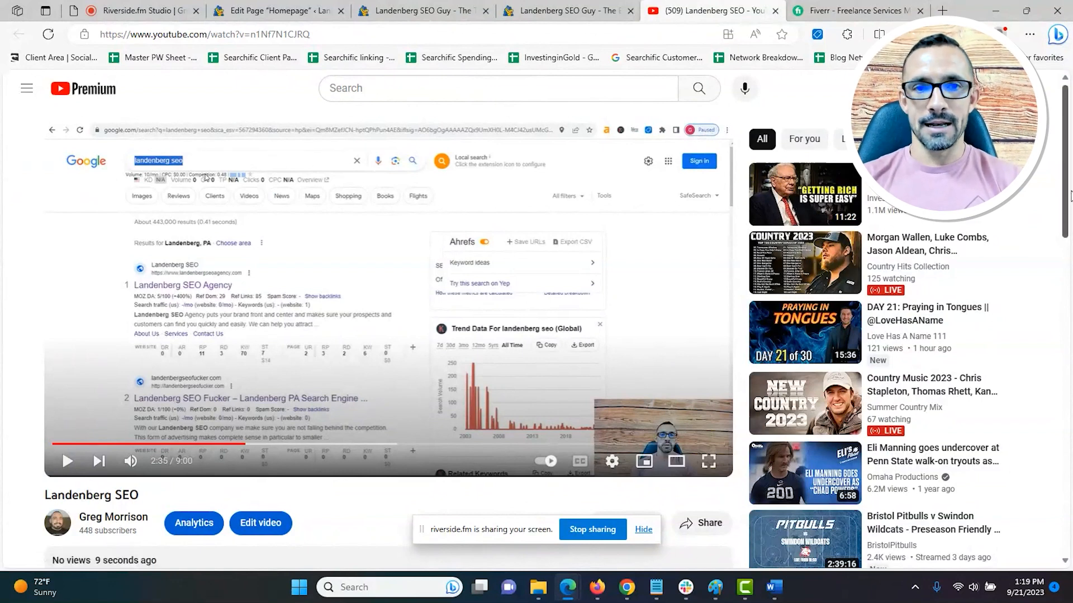
Step: On the YouTube page of the "Landenberg SEO" video, open the embed sharing option and select the whole iframe code
{"action": "left_click_drag", "start_coordinate": [1068, 189], "coordinate": [1068, 198]}
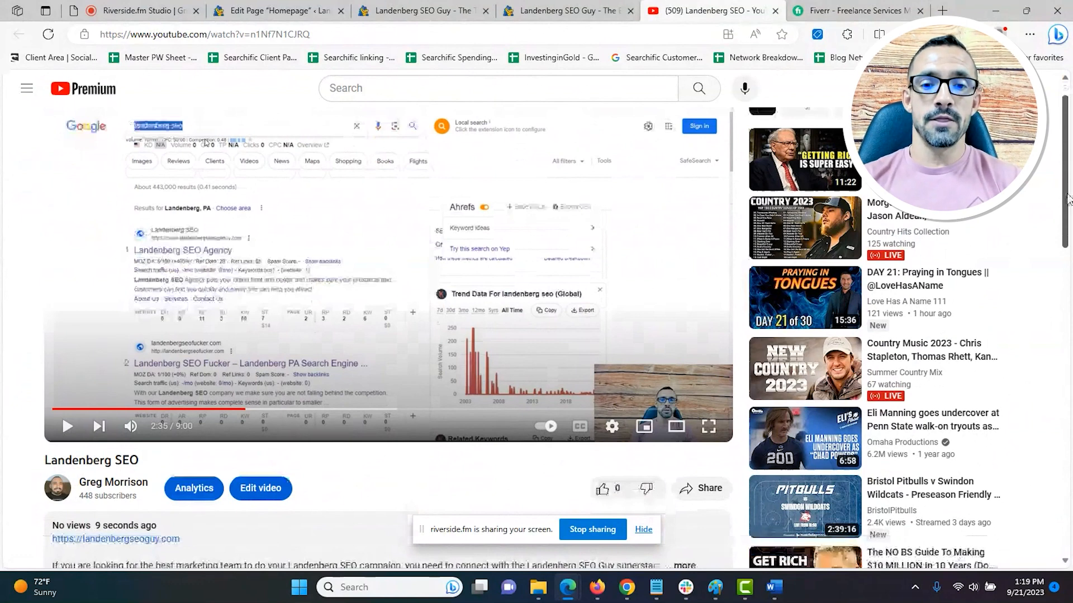
{"action": "left_click_drag", "start_coordinate": [1068, 200], "coordinate": [1068, 200]}
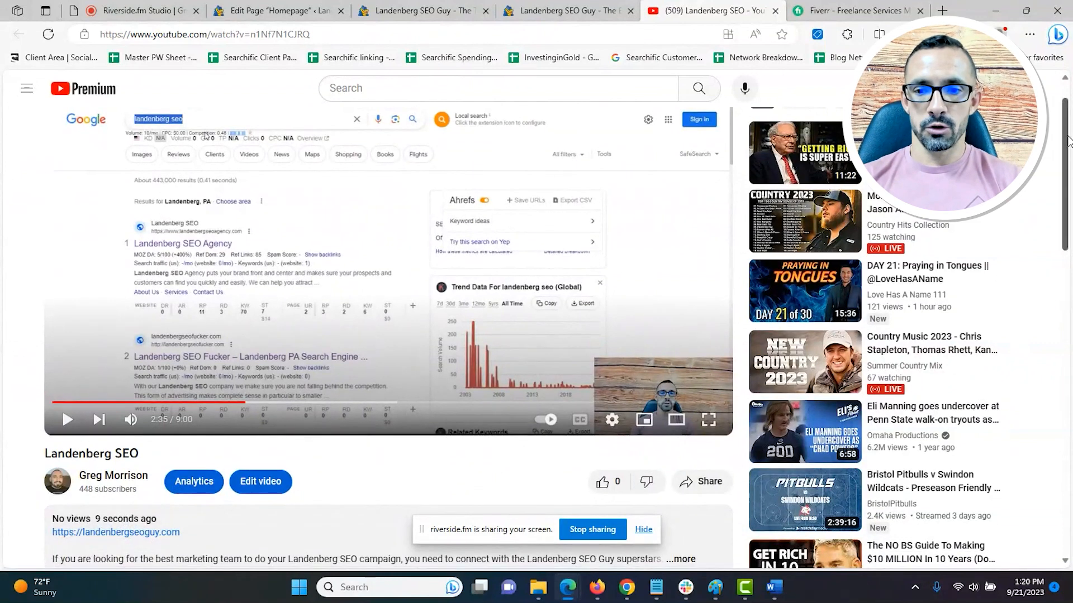
{"action": "scroll", "coordinate": [1050, 195], "scroll_direction": "down", "scroll_amount": 3}
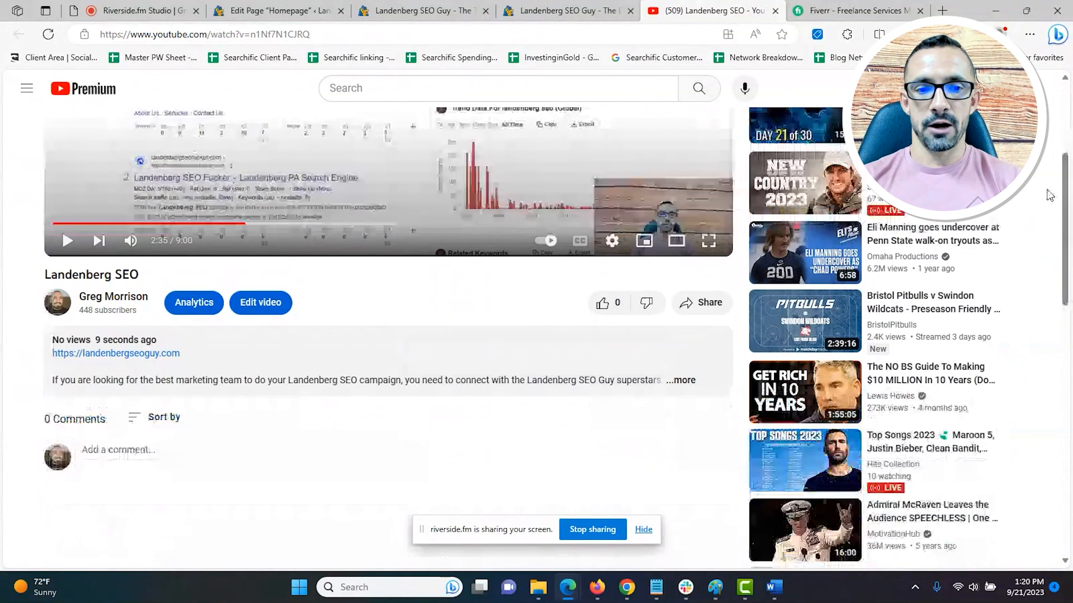
{"action": "left_click", "coordinate": [706, 305]}
{"action": "left_click", "coordinate": [408, 327]}
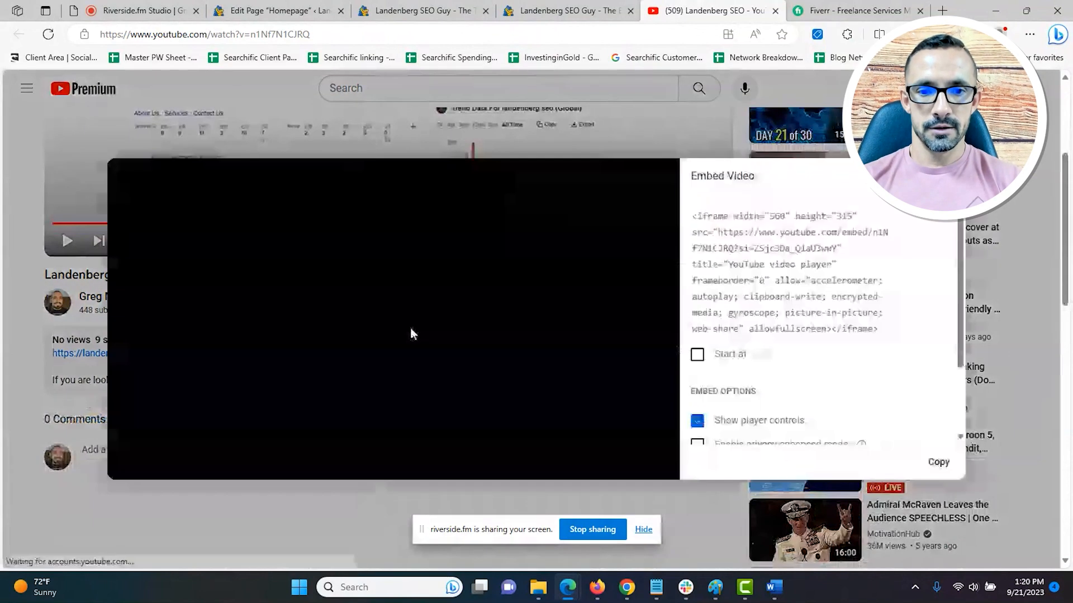
{"action": "left_click", "coordinate": [817, 306]}
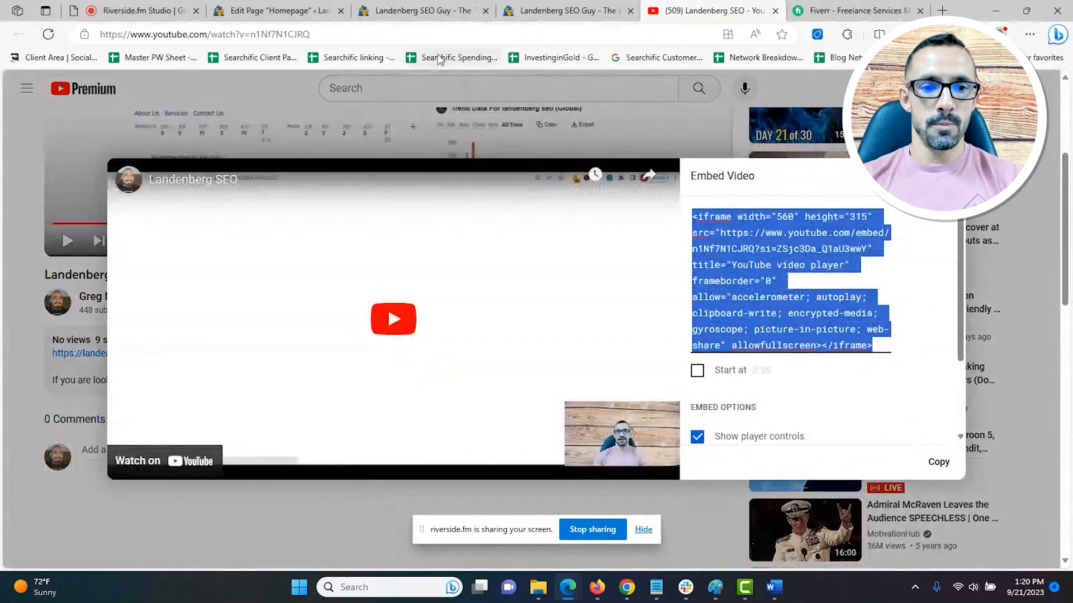
Step: Paste the copied YouTube iframe code above the "Why Should I Sign Up Today?" heading in the Homepage's HTML source and inspect the video in the visual editor
{"action": "left_click", "coordinate": [285, 14]}
{"action": "type", "text": "<iframe width=\"560\" height=\"315\" src=\"https://www.youtube.com/embed/n1Nf7N1CJRQ?si=ZSjc3Da_Q1aU3wwY\" title=\"YouTube video player\" frameborder=\"0\" allow=\"accelerometer; autoplay; clipboard-write; encrypted-media; gyroscope; picture-in-picture; web-share\" allowfullscreen></iframe>"}
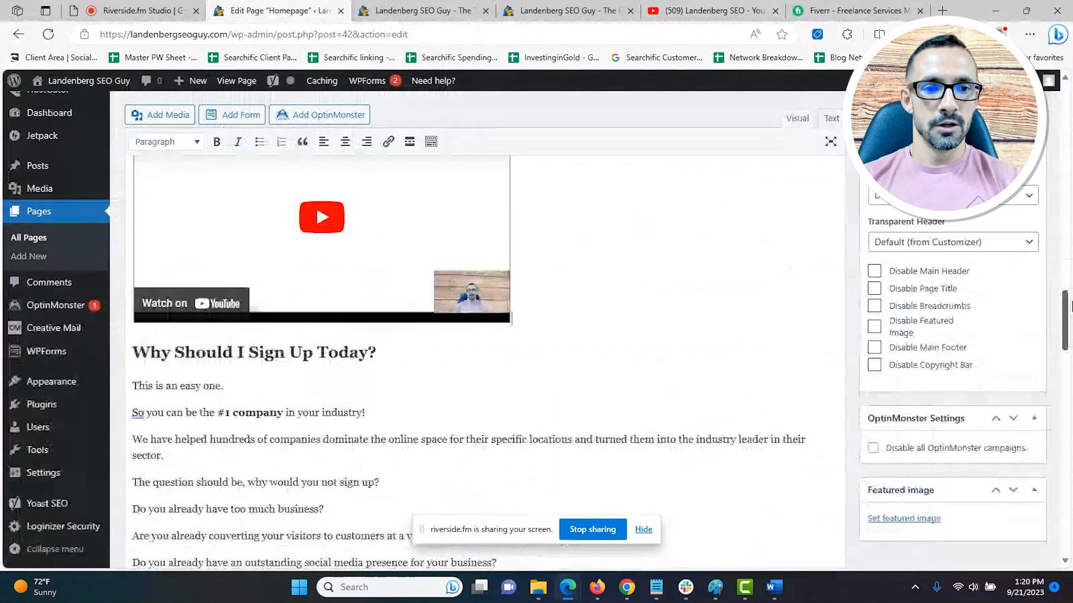
{"action": "scroll", "coordinate": [424, 320], "scroll_direction": "up", "scroll_amount": 2}
{"action": "left_click", "coordinate": [425, 321]}
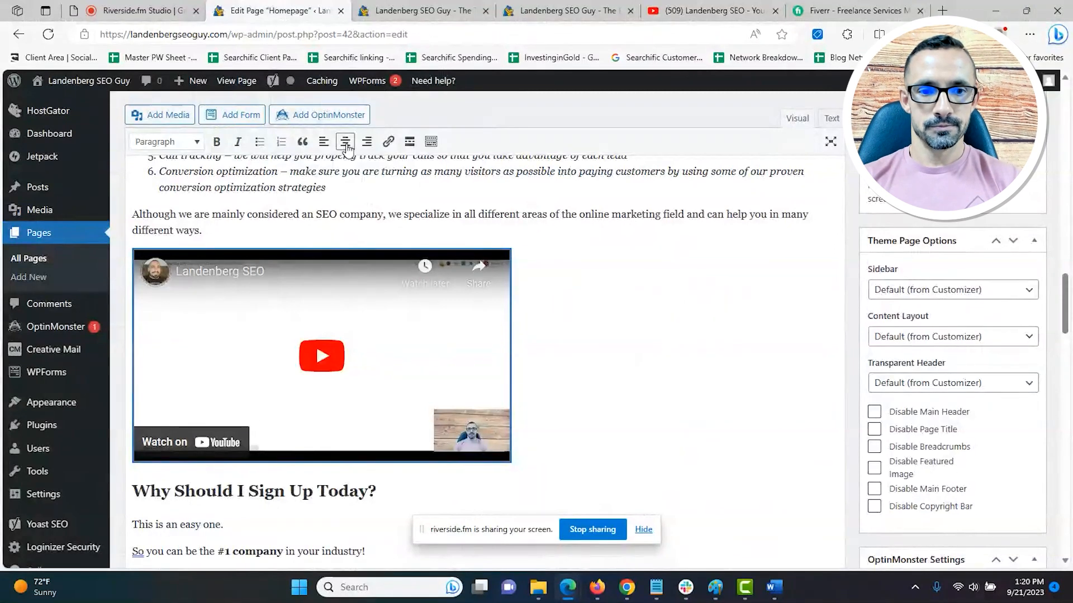
{"action": "left_click", "coordinate": [583, 341]}
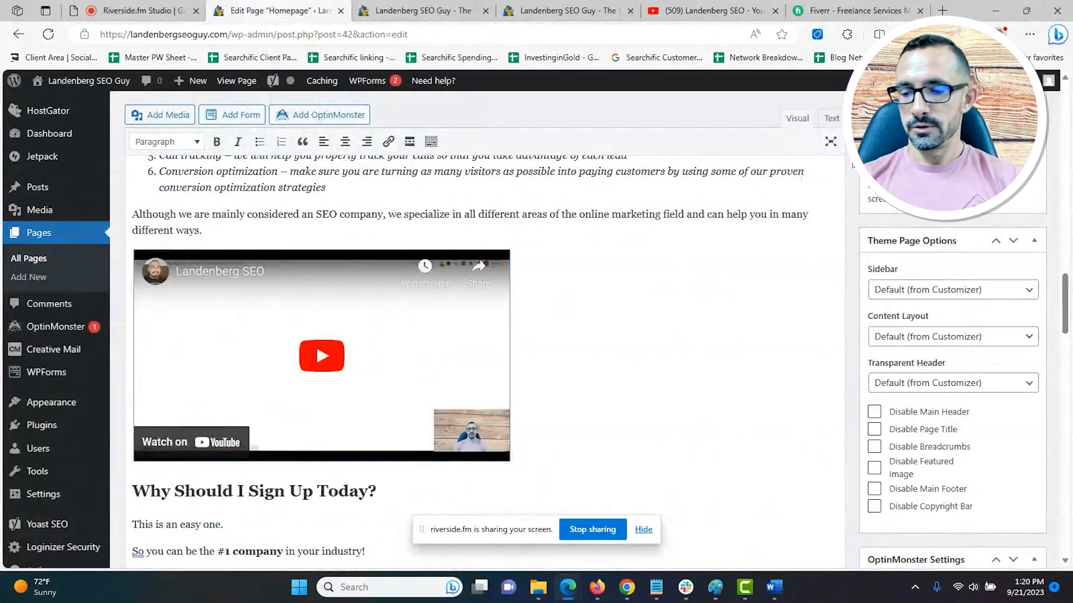
Step: Centre the embedded video by wrapping its iframe in <center> and </center> tags in the Homepage's HTML source, and return to the visual view
{"action": "left_click", "coordinate": [833, 124]}
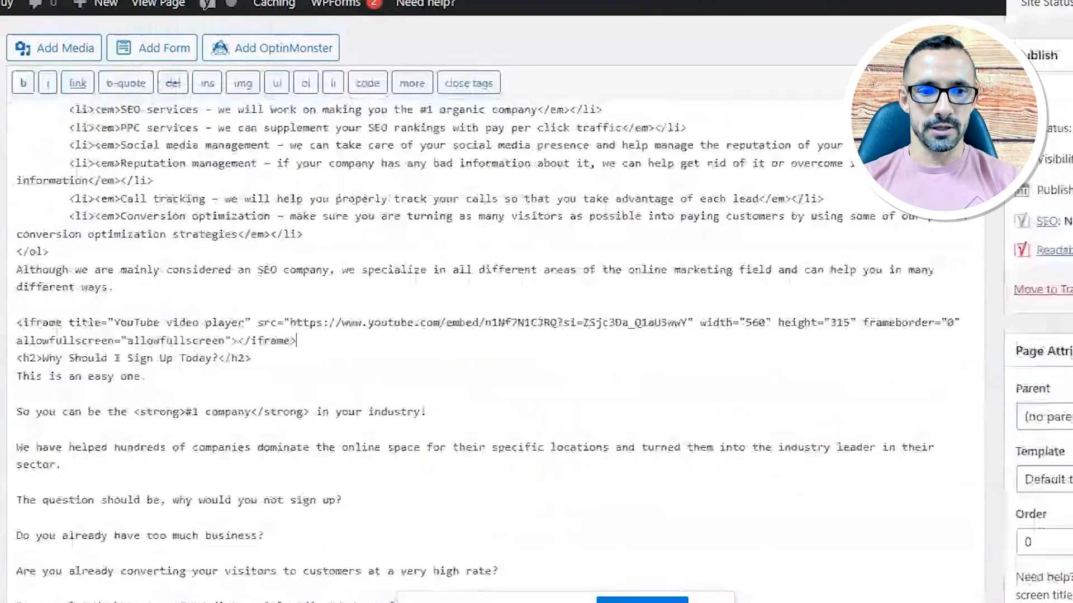
{"action": "left_click", "coordinate": [16, 323]}
{"action": "type", "text": "<center>"}
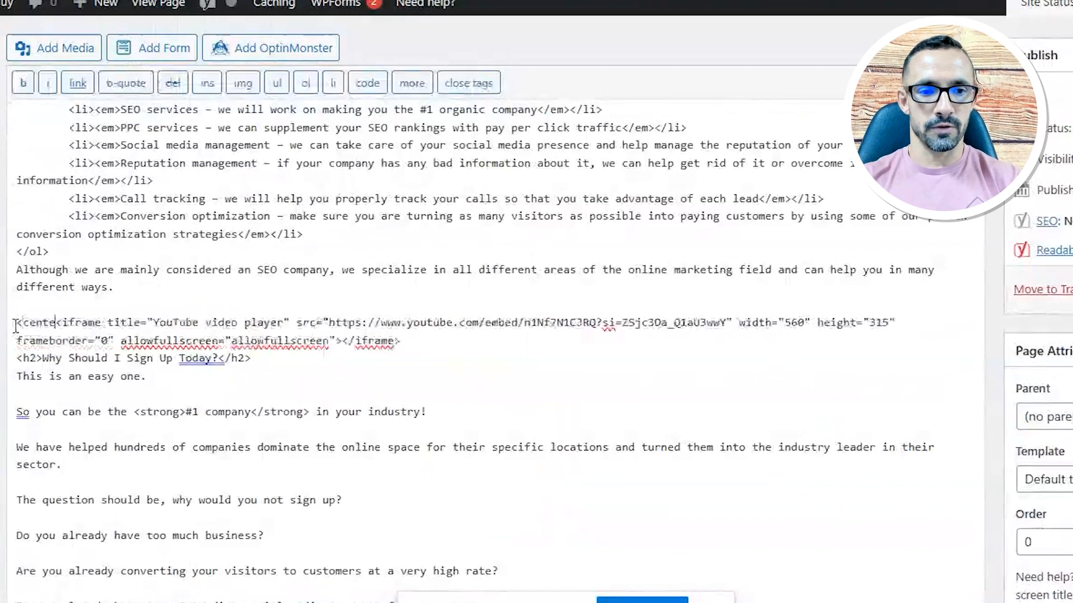
{"action": "left_click", "coordinate": [408, 342]}
{"action": "type", "text": "</center>"}
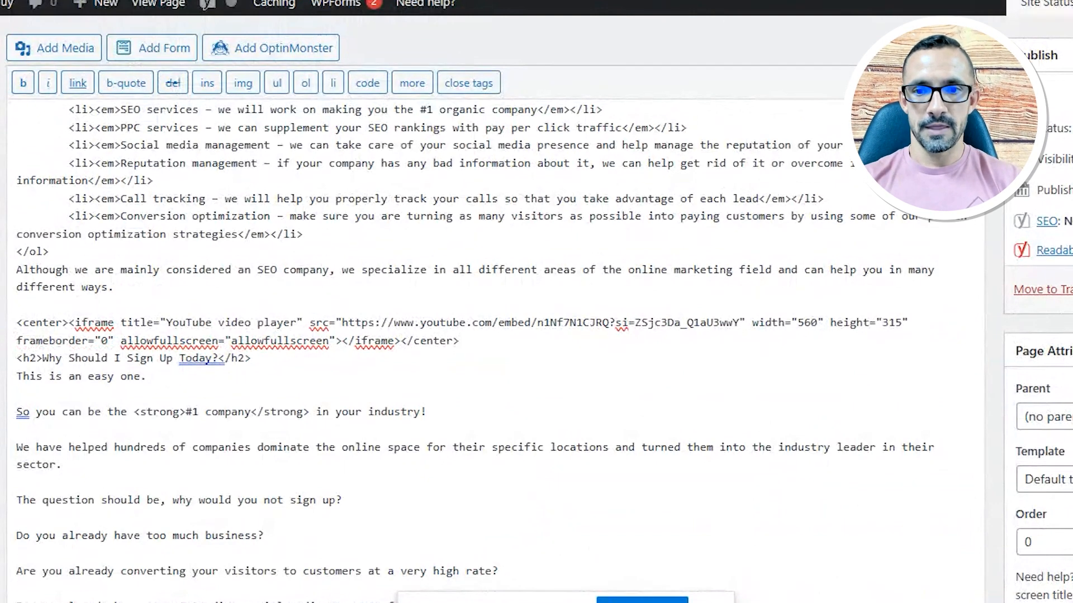
{"action": "left_click", "coordinate": [797, 119]}
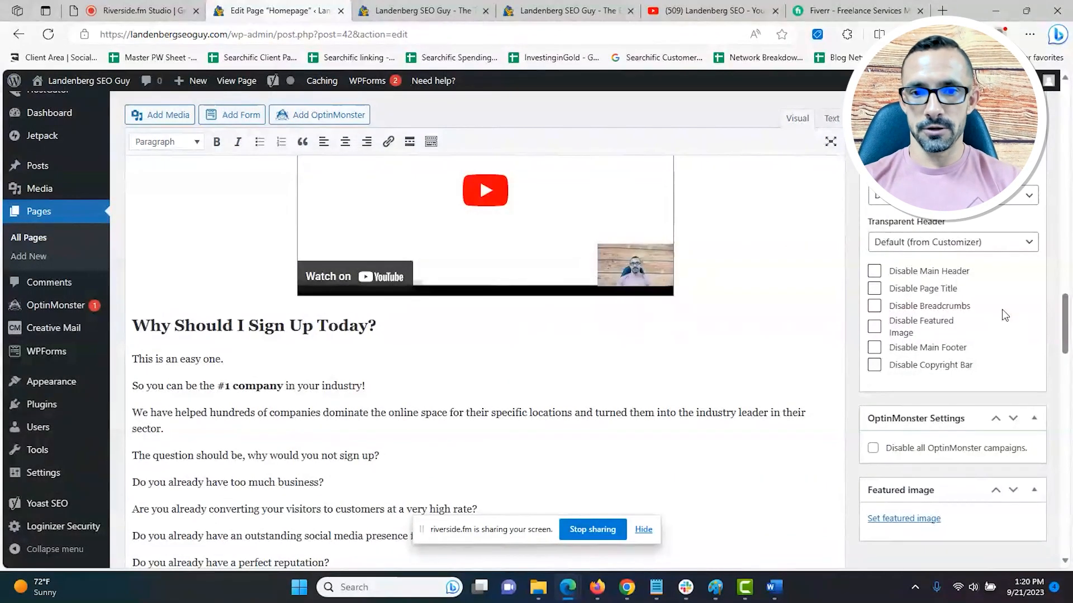
Step: Update the Homepage with the centred video and reload the live front page at landenbergseoguy.com to check it
{"action": "scroll", "coordinate": [1071, 302], "scroll_direction": "up", "scroll_amount": 4}
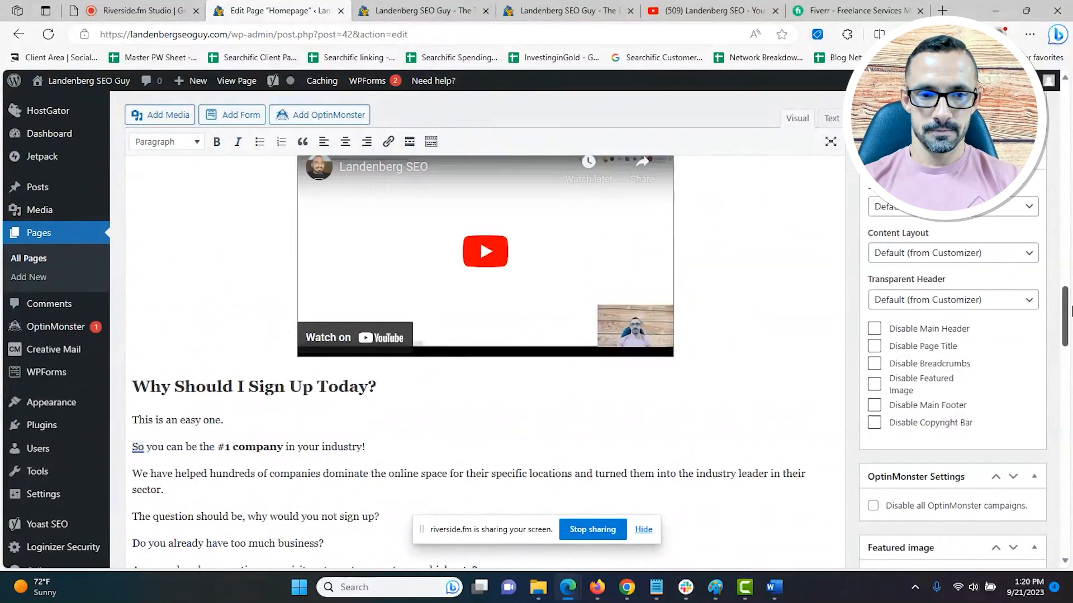
{"action": "left_click_drag", "start_coordinate": [1071, 302], "coordinate": [1039, 100]}
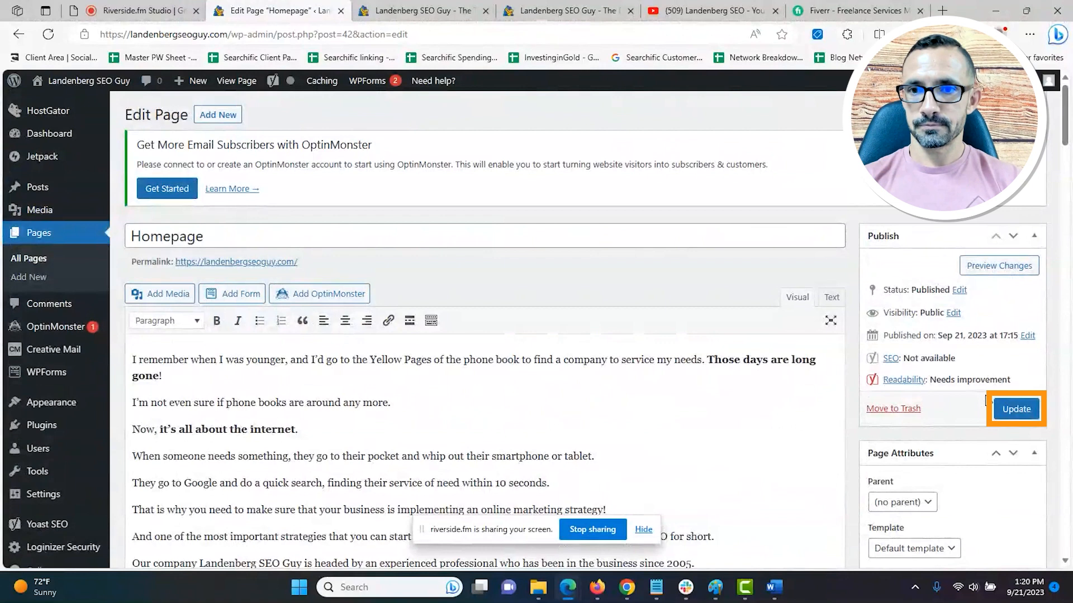
{"action": "left_click", "coordinate": [1015, 408]}
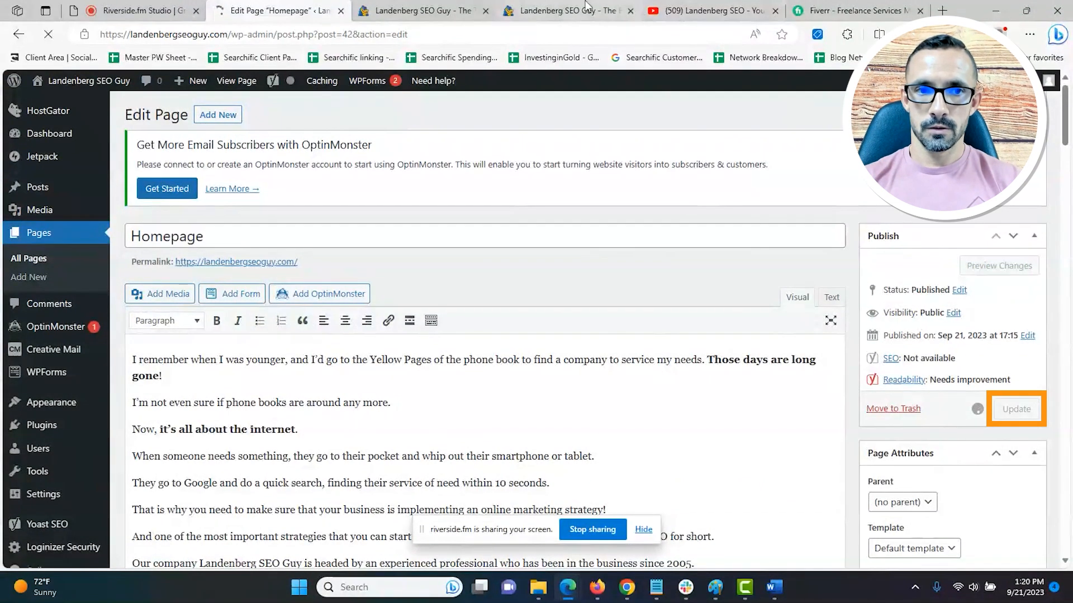
{"action": "left_click", "coordinate": [447, 8]}
{"action": "left_click", "coordinate": [425, 32]}
{"action": "key", "text": "Return"}
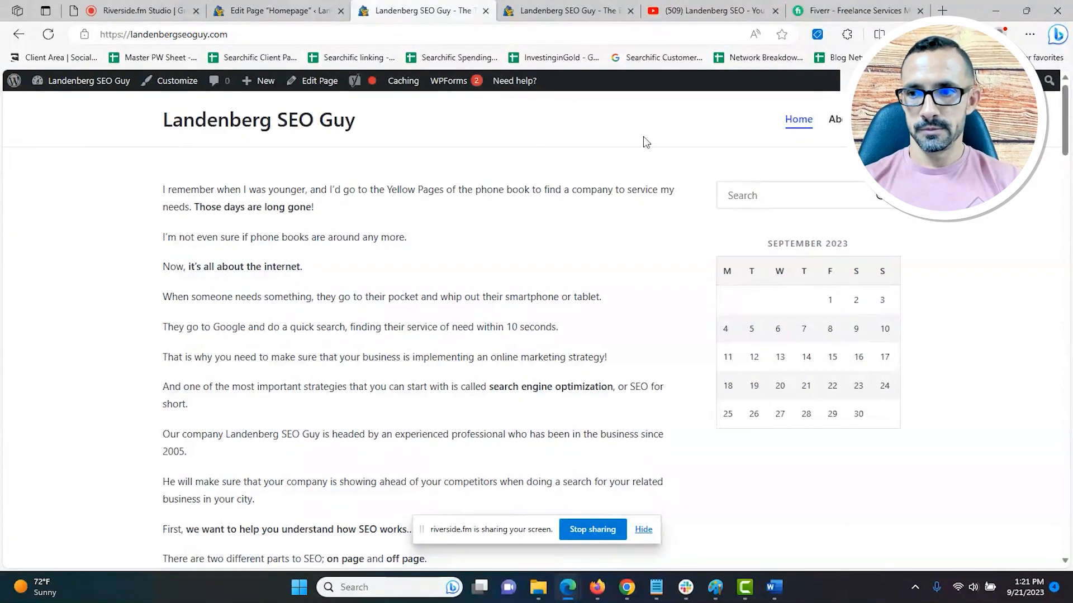
{"action": "mouse_move", "coordinate": [1065, 147]}
{"action": "left_mouse_down"}
{"action": "mouse_move", "coordinate": [1071, 445]}
{"action": "mouse_move", "coordinate": [1071, 128]}
{"action": "left_mouse_up"}
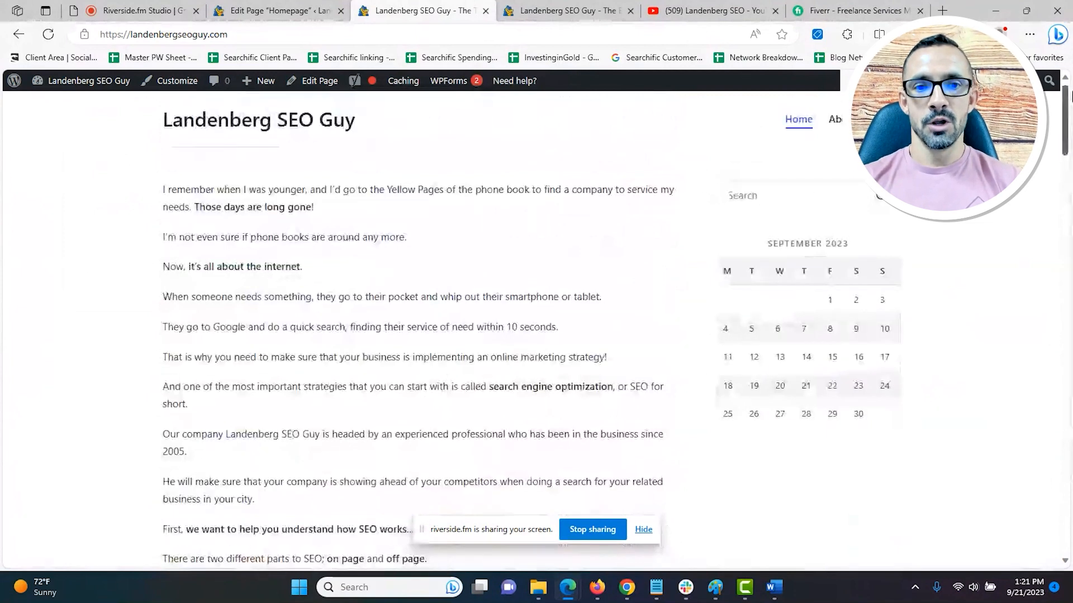